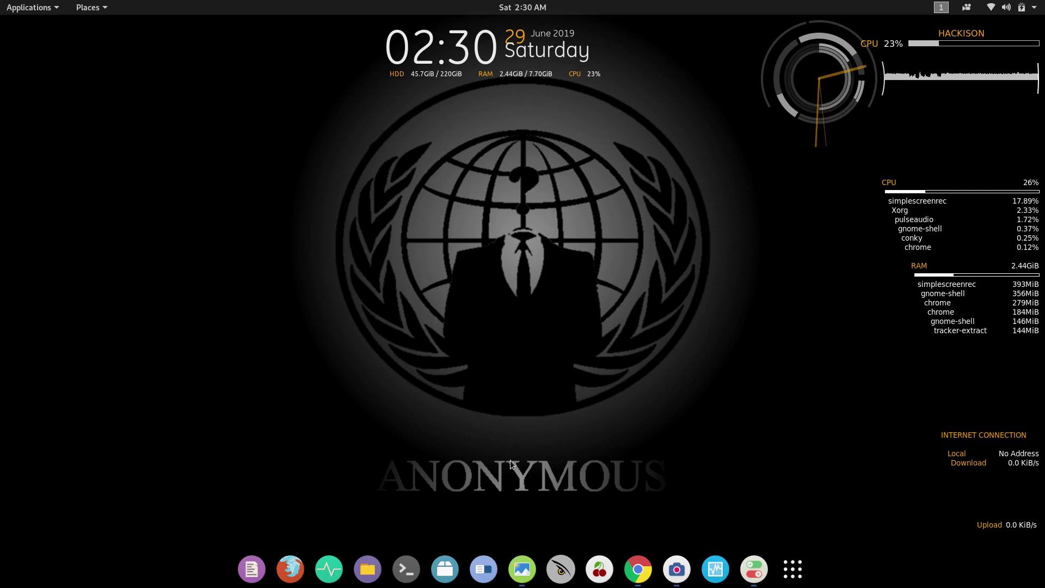
# Step: Launch Chrome and go to google.com by typing 'goog' in the address bar
pyautogui.click(636, 578)
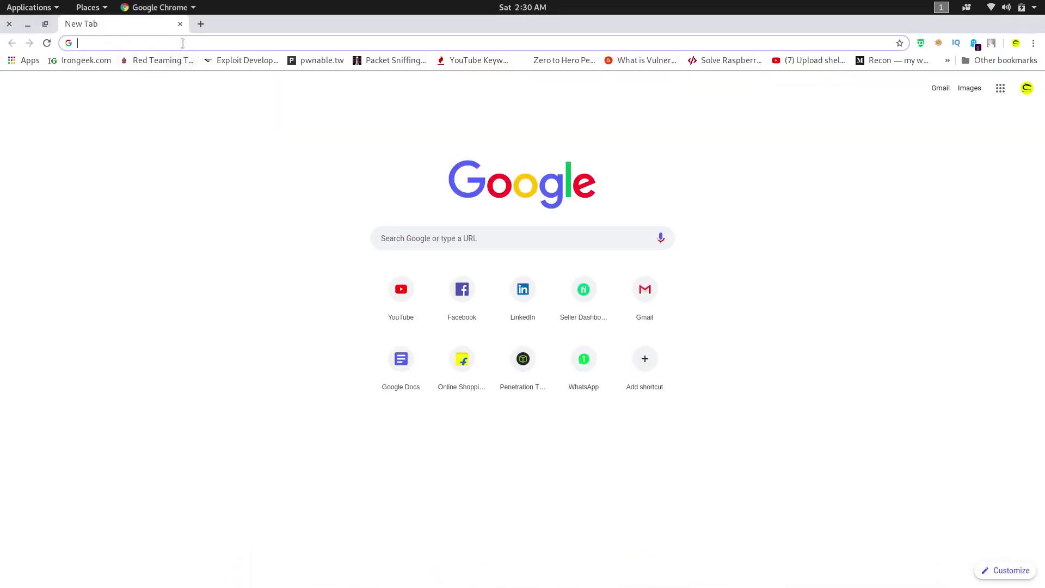
pyautogui.write('google.com')
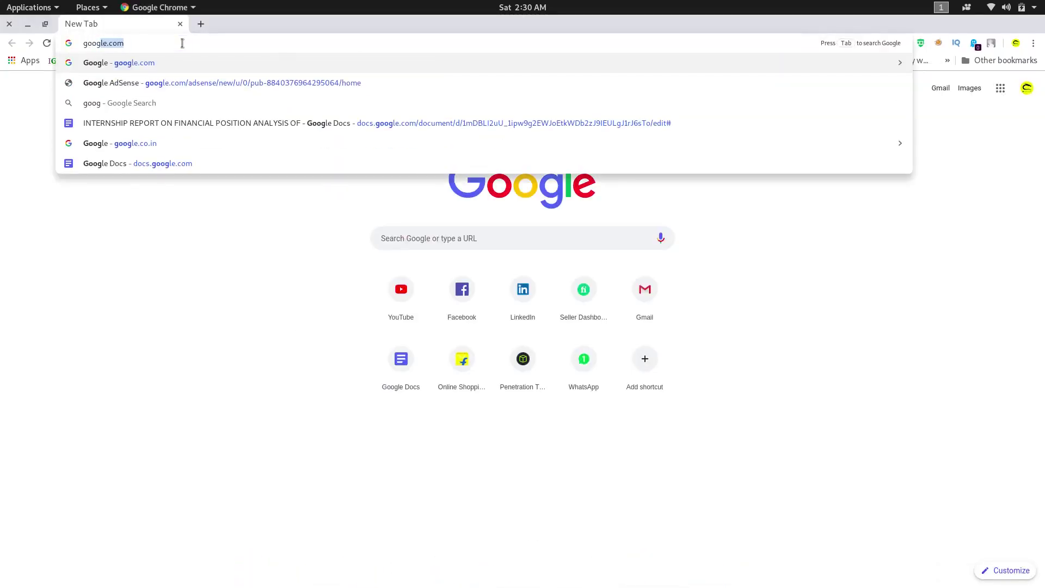
pyautogui.press('Return')
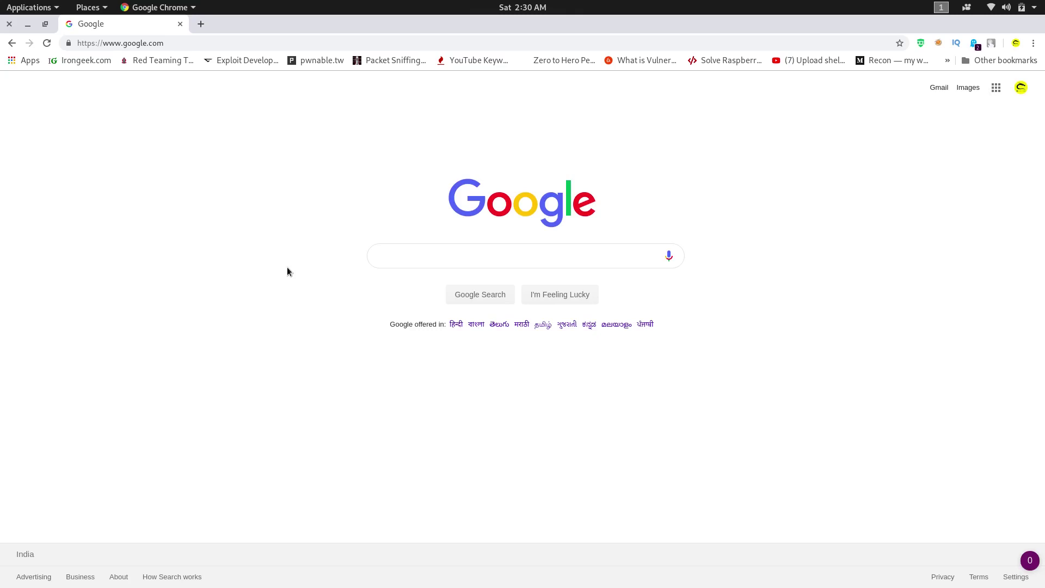
pyautogui.click(415, 259)
pyautogui.write('h')
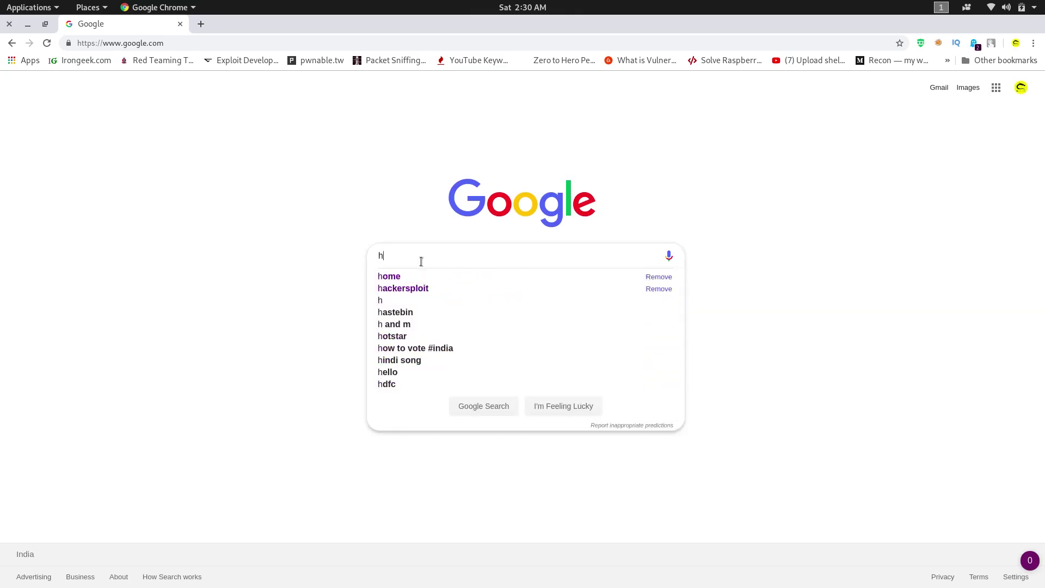
pyautogui.write('i hw u')
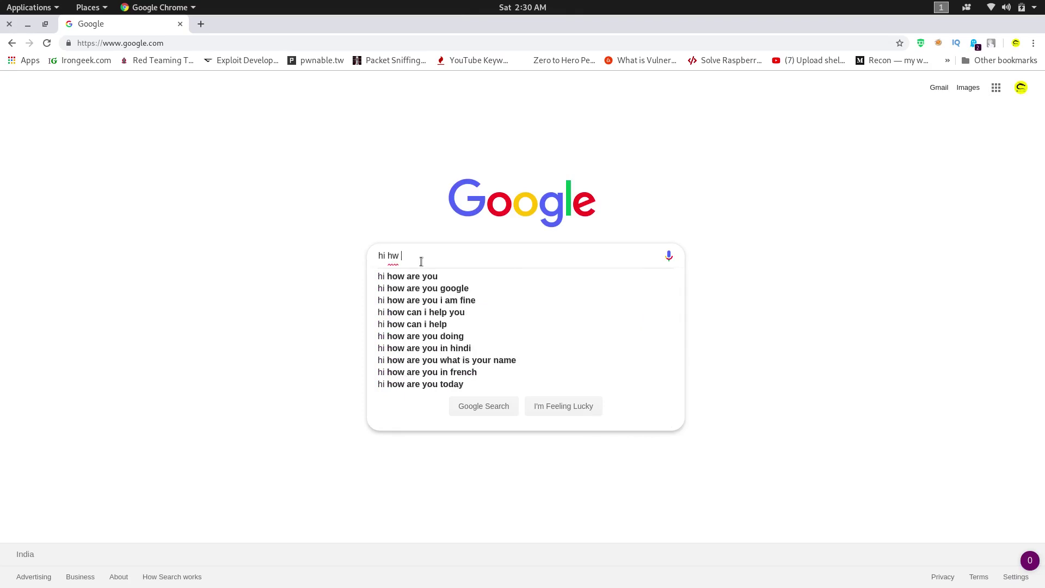
pyautogui.press('Return')
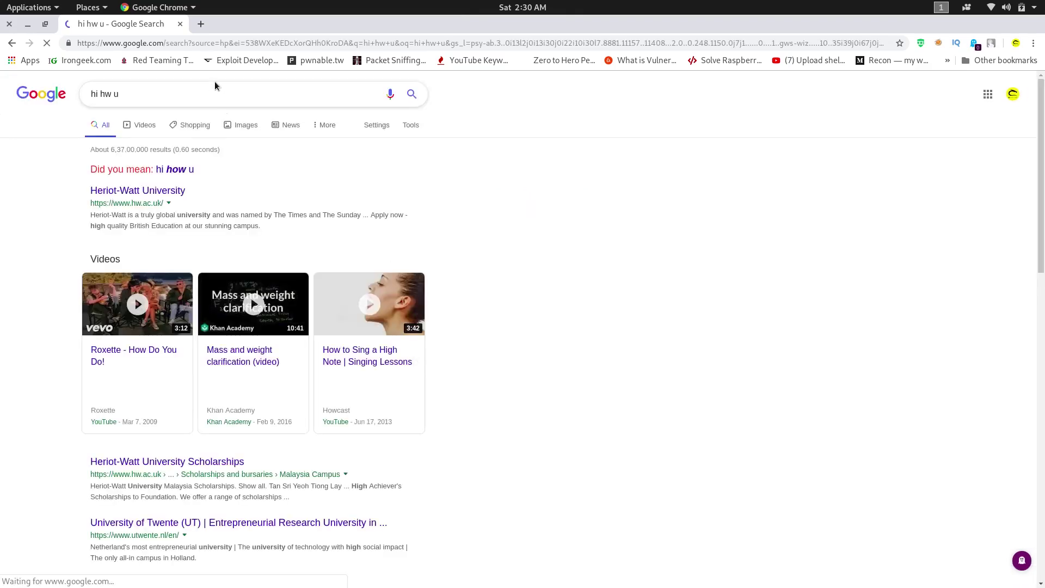
pyautogui.click(220, 93)
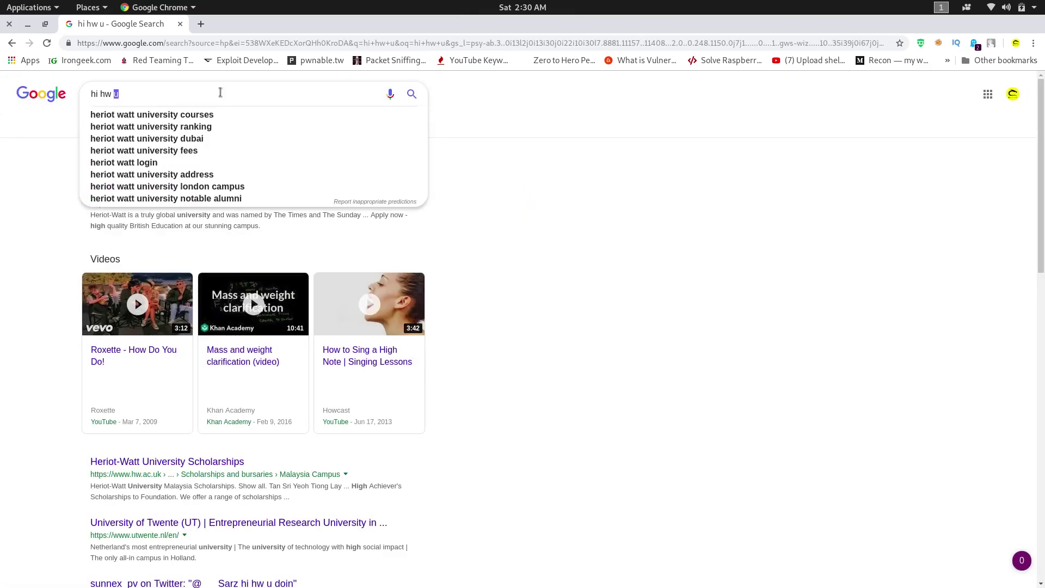
pyautogui.hotkey('ctrl', 'a')
pyautogui.press('BackSpace')
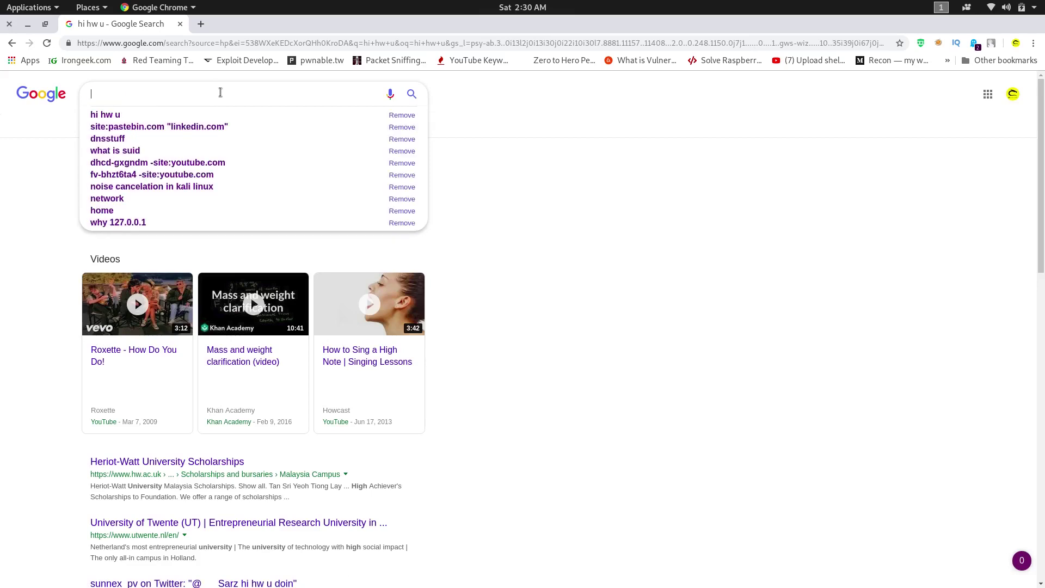
pyautogui.click(12, 43)
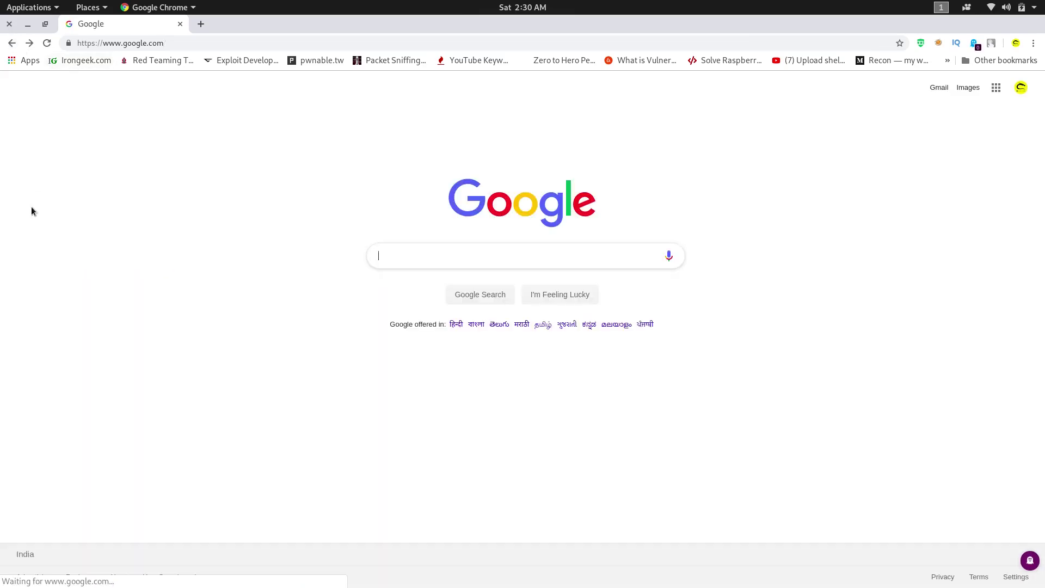
pyautogui.click(381, 261)
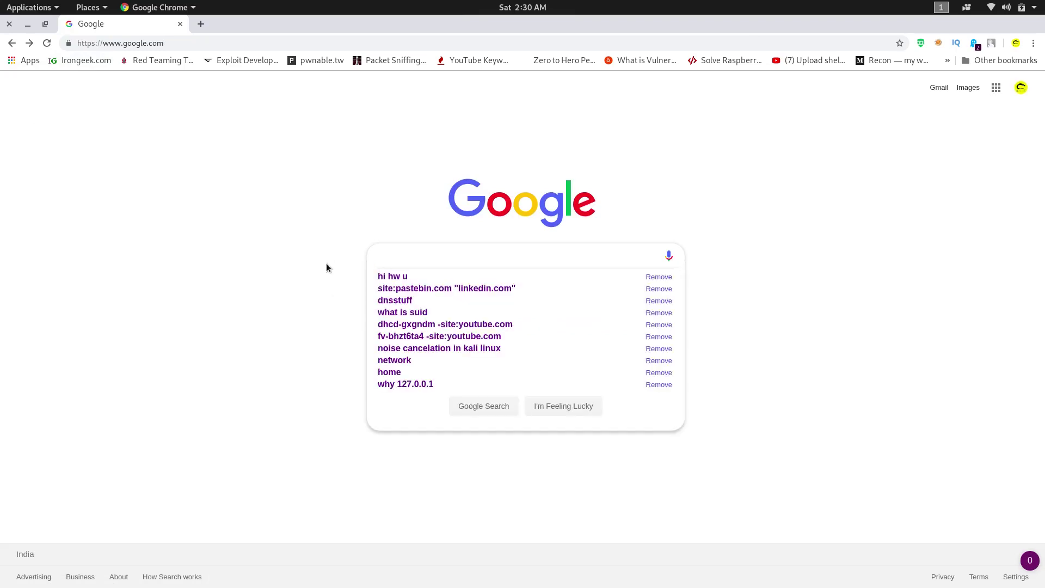
pyautogui.click(333, 304)
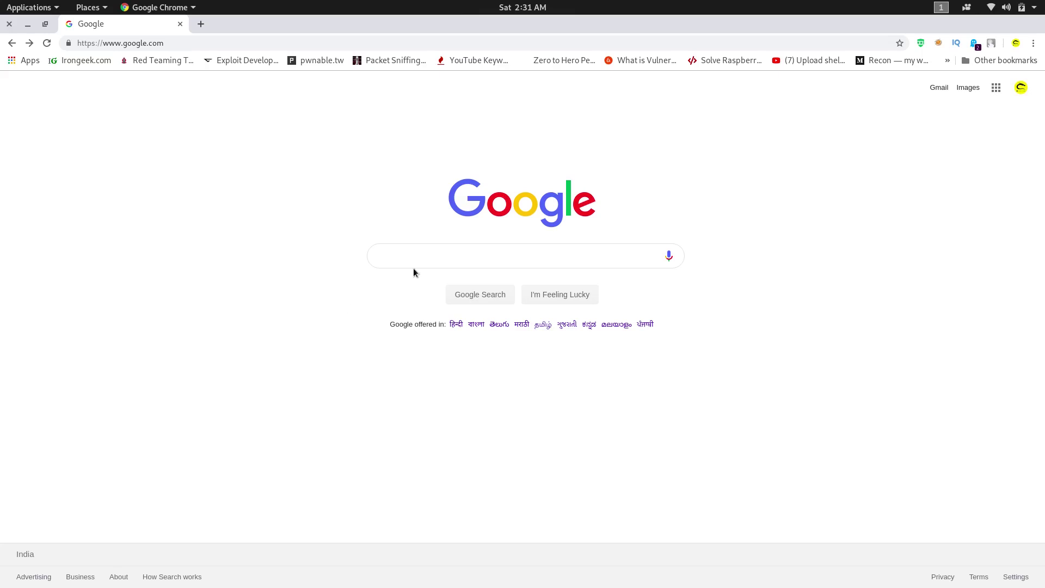
# Step: Search Google for site:linkedin.com
pyautogui.click(402, 258)
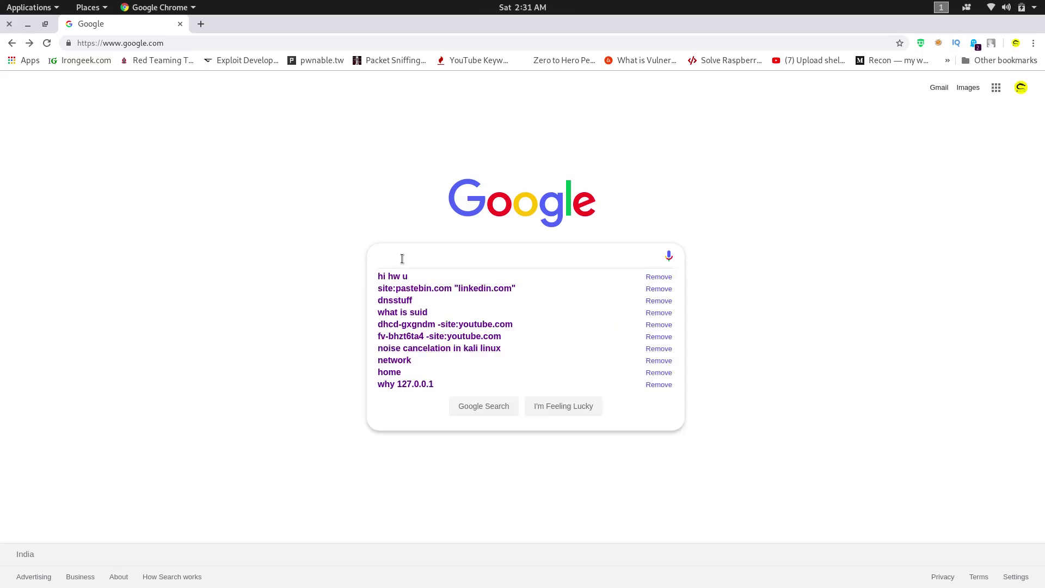
pyautogui.write('site:')
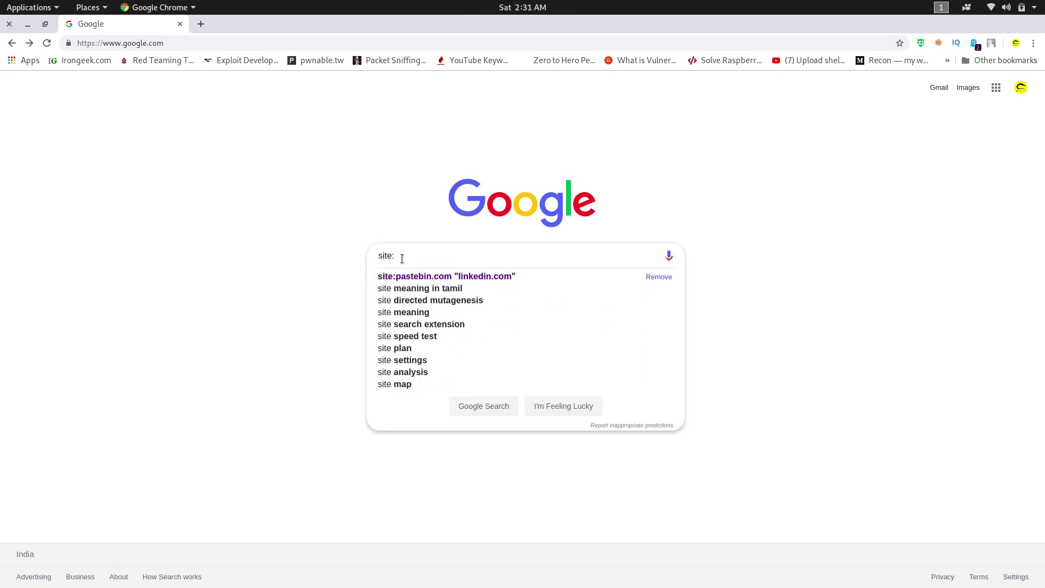
pyautogui.write('linkedi')
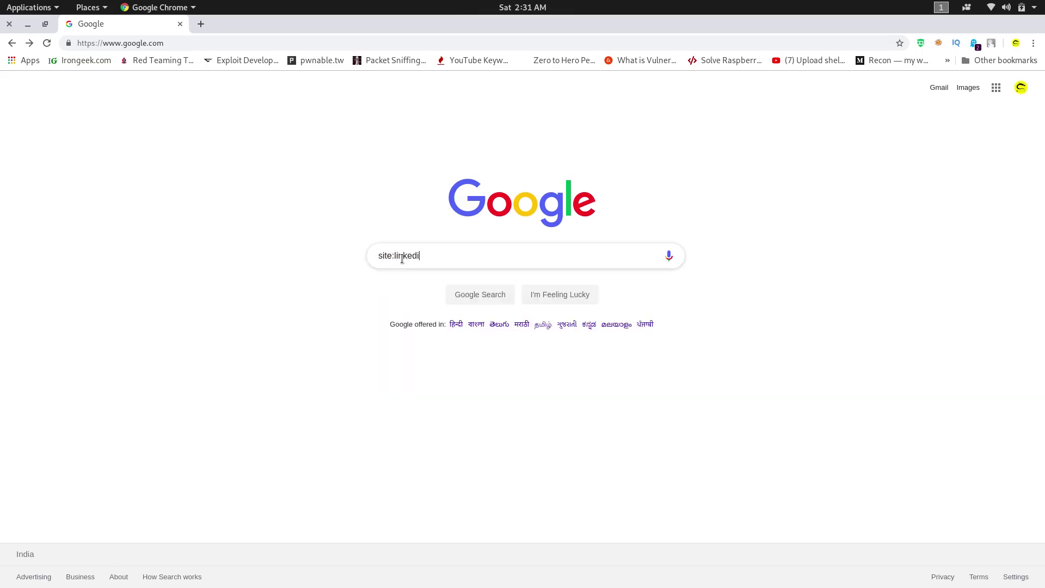
pyautogui.write('n.com')
pyautogui.press('Return')
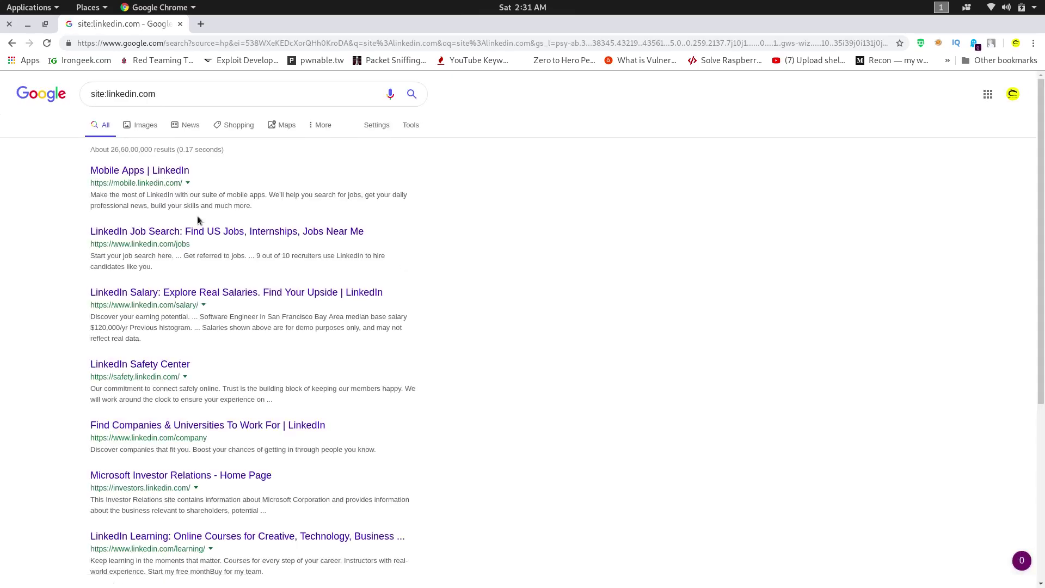
# Step: Highlight the site: operator and domain in the query, ending with linkedin.com selected
pyautogui.doubleClick(97, 91)
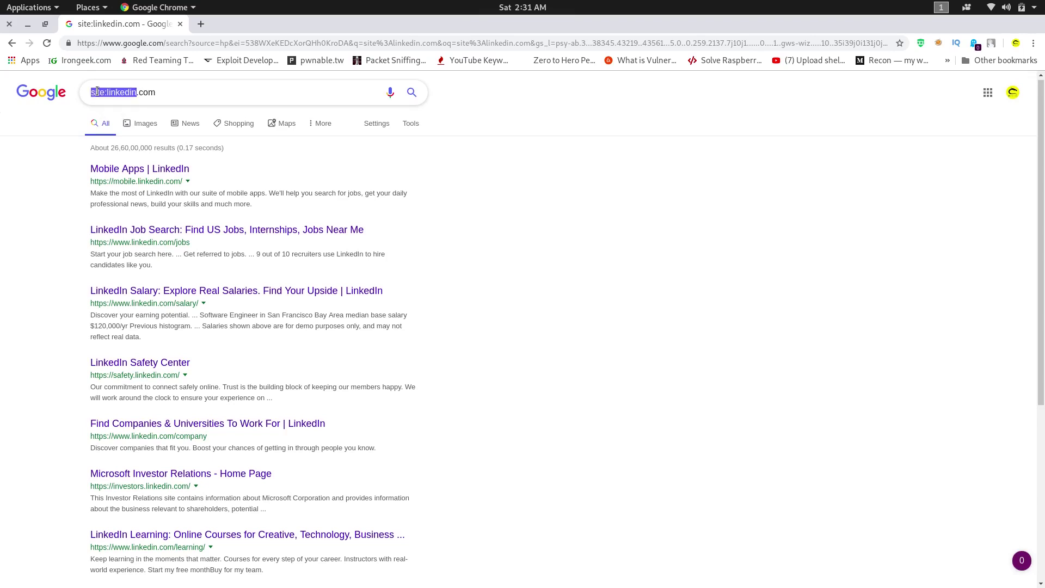
pyautogui.click(110, 96)
pyautogui.moveTo(158, 92); pyautogui.dragTo(107, 93)
pyautogui.click(160, 91)
pyautogui.moveTo(160, 92); pyautogui.dragTo(108, 92)
pyautogui.click(166, 90)
pyautogui.scroll(-5, 272, 261)
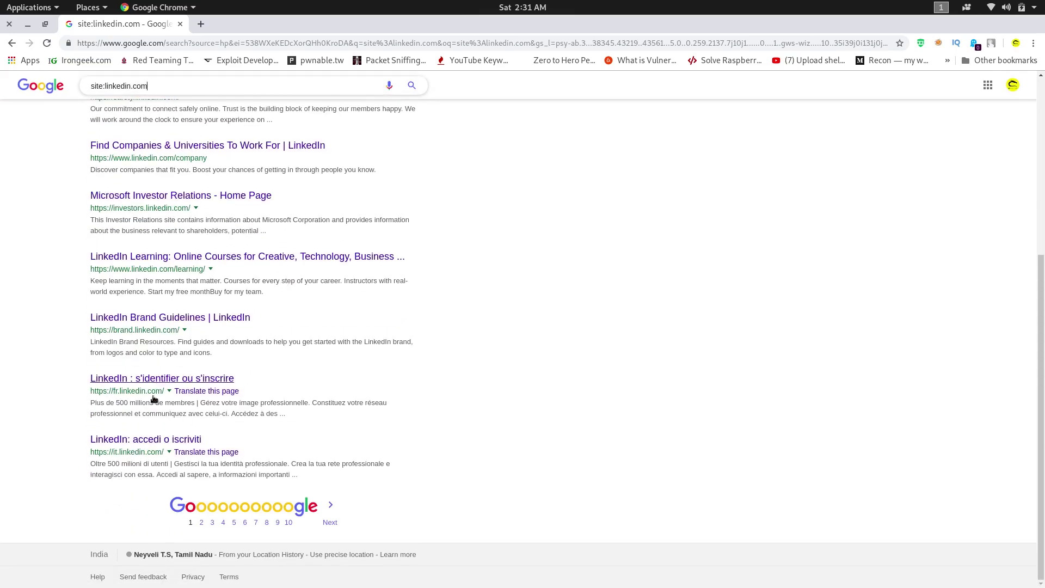
pyautogui.scroll(5, 249, 246)
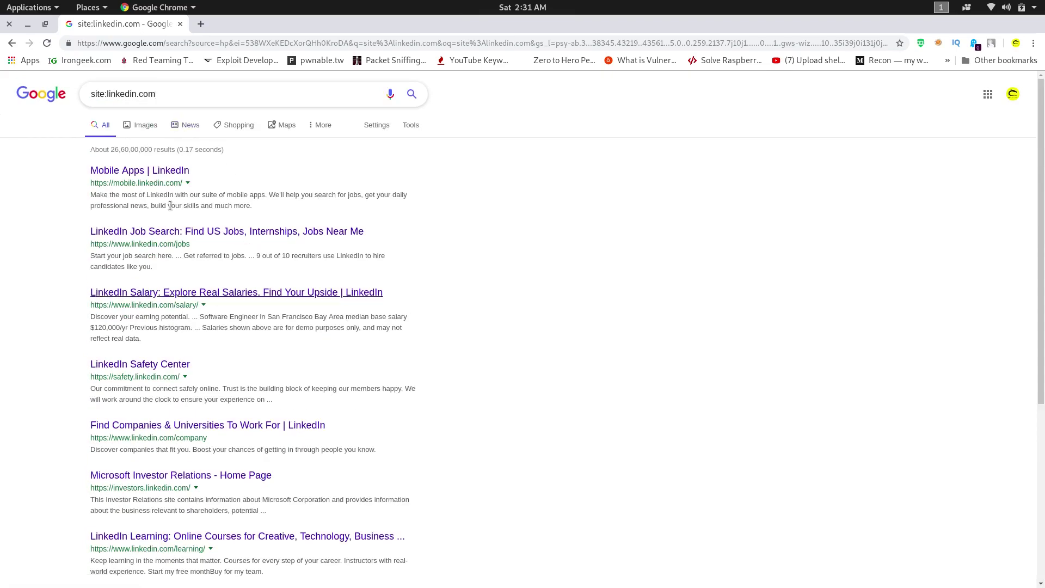
pyautogui.moveTo(165, 101); pyautogui.dragTo(106, 98)
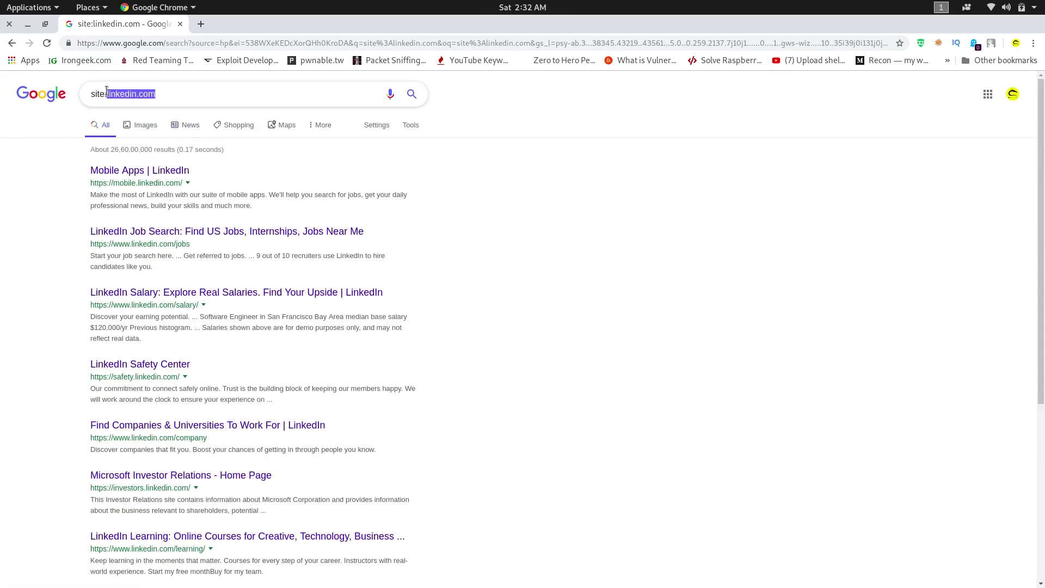
pyautogui.click(167, 95)
pyautogui.moveTo(107, 93); pyautogui.dragTo(139, 93)
pyautogui.click(159, 94)
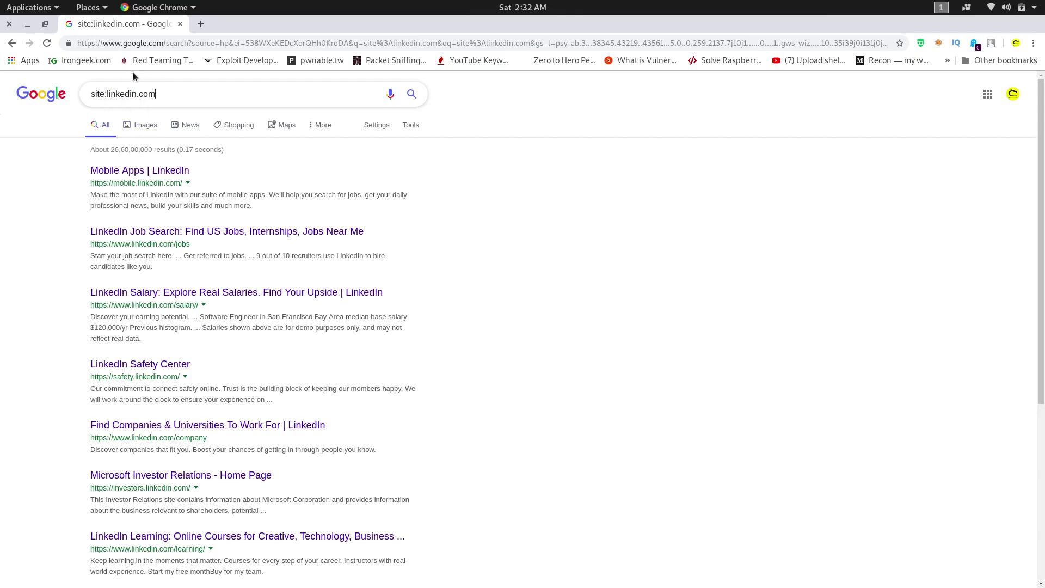
pyautogui.moveTo(178, 100); pyautogui.dragTo(123, 100)
pyautogui.write('microsoft.com')
pyautogui.press('Return')
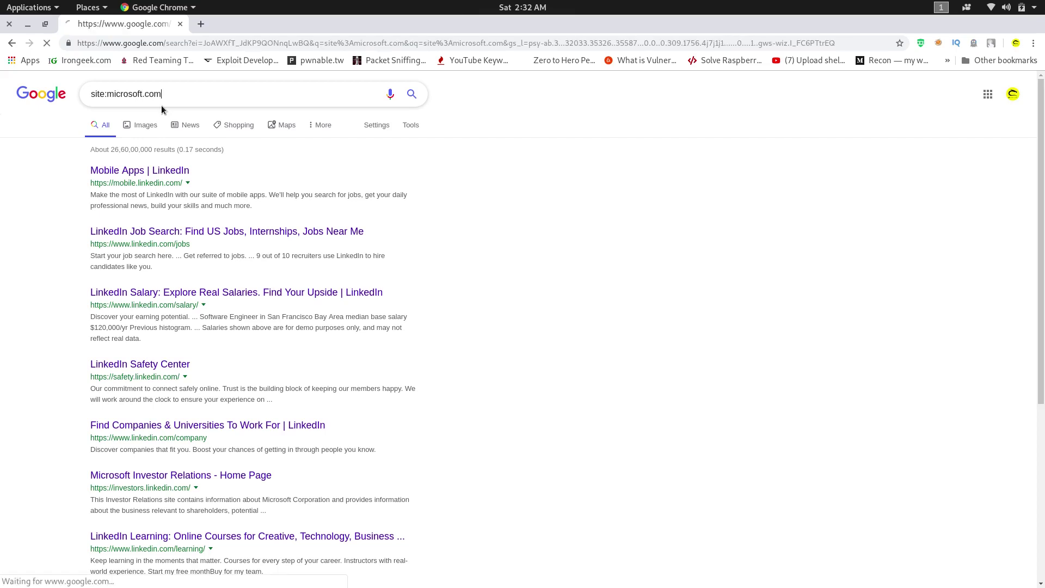
pyautogui.scroll(-4, 216, 240)
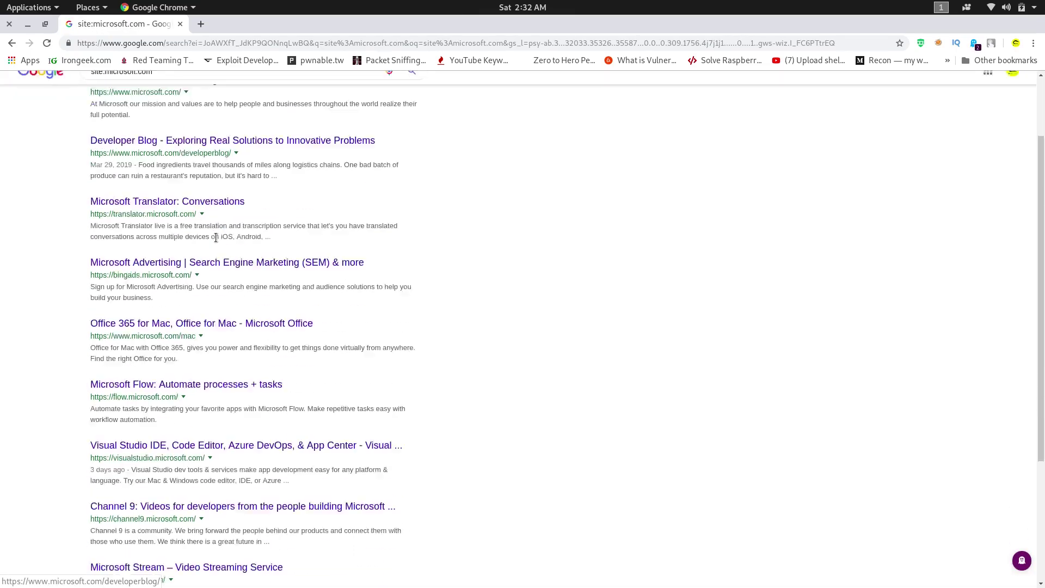
pyautogui.scroll(4, 215, 242)
pyautogui.scroll(-5, 215, 240)
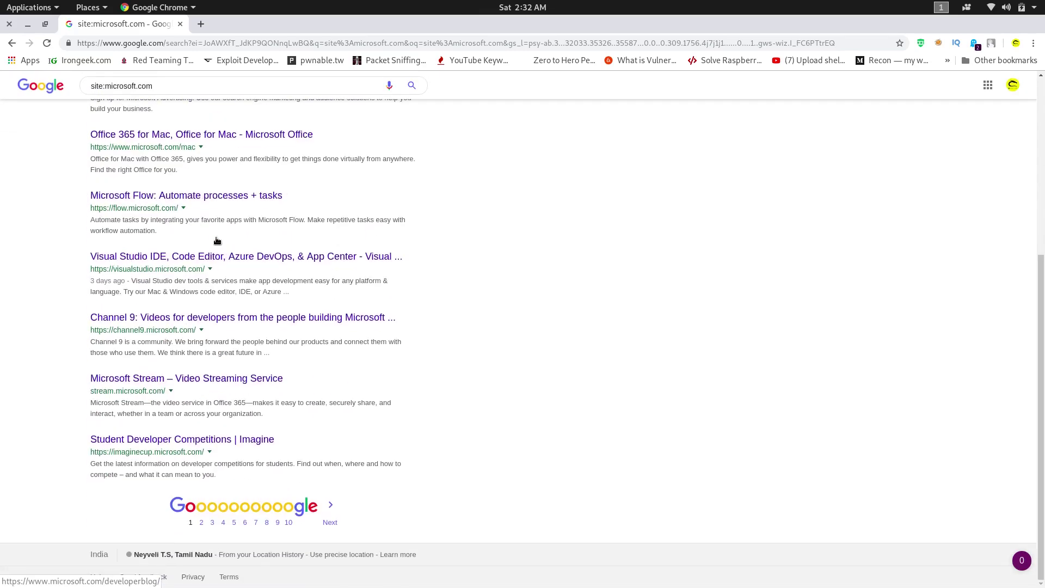
pyautogui.scroll(5, 228, 415)
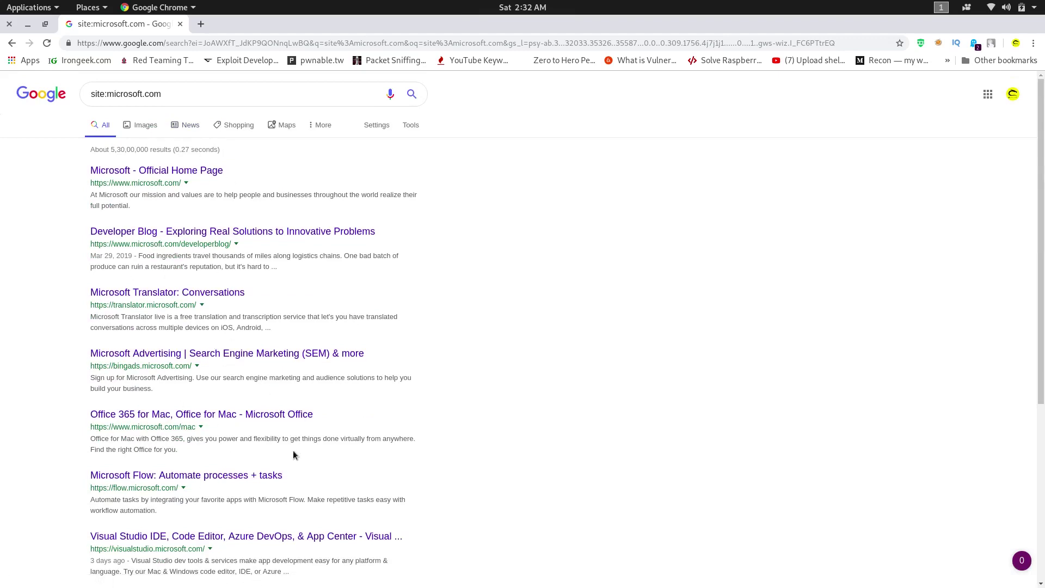
pyautogui.scroll(-1, 293, 454)
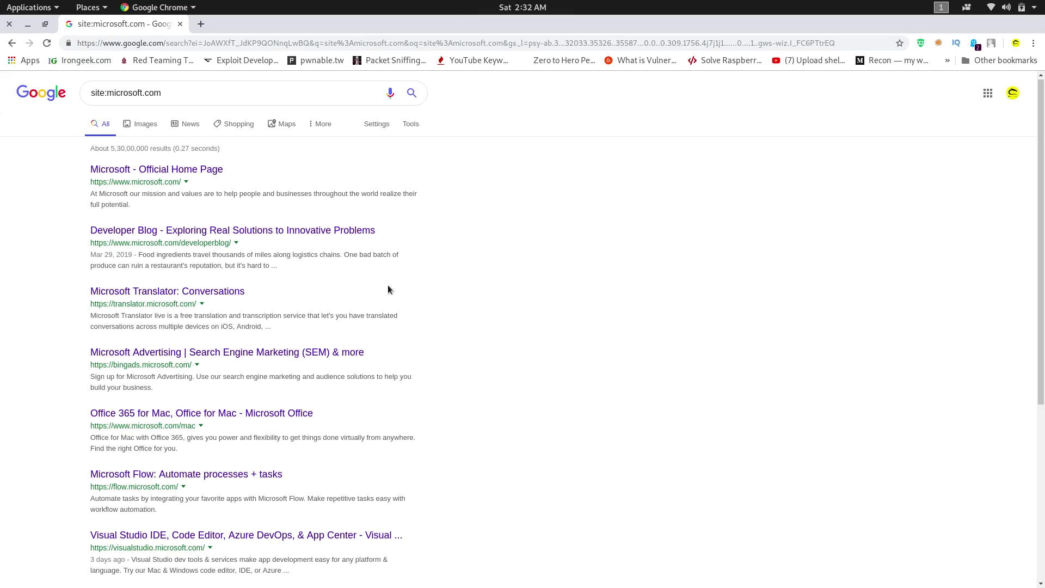
pyautogui.click(146, 93)
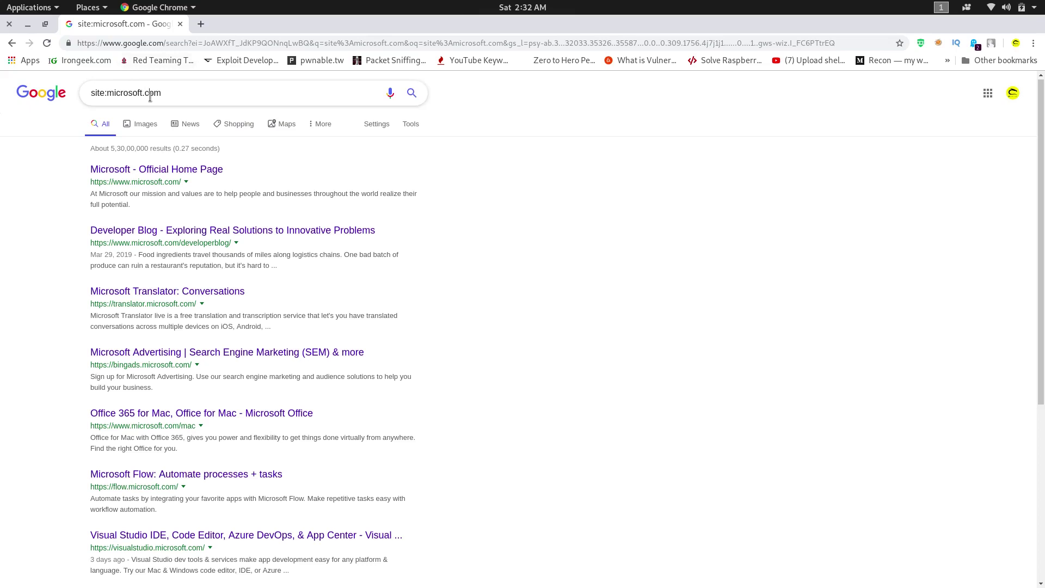
pyautogui.hotkey('ctrl', 'a')
pyautogui.click(308, 321)
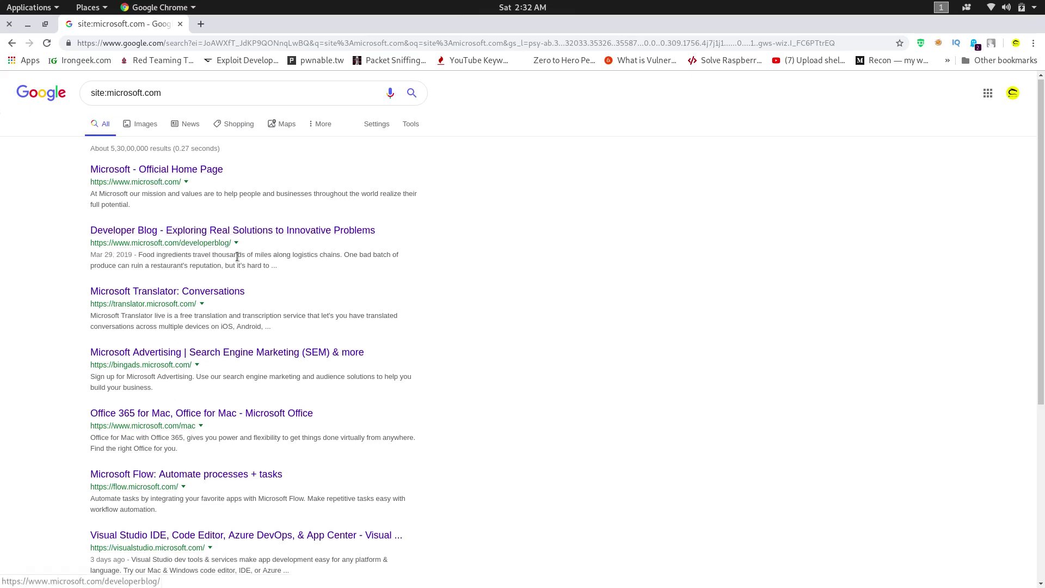
pyautogui.moveTo(231, 243); pyautogui.dragTo(182, 246)
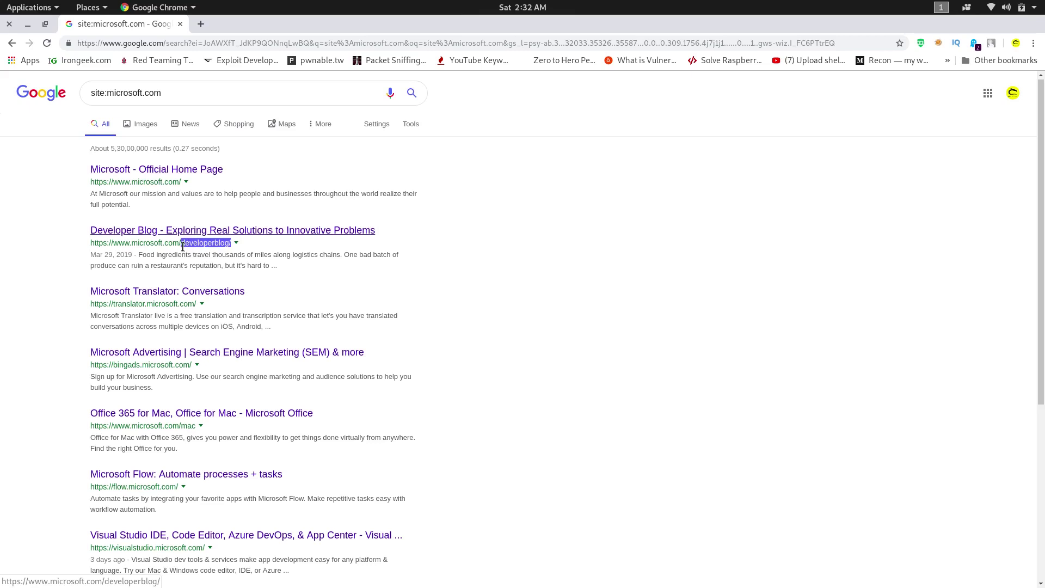
pyautogui.click(309, 289)
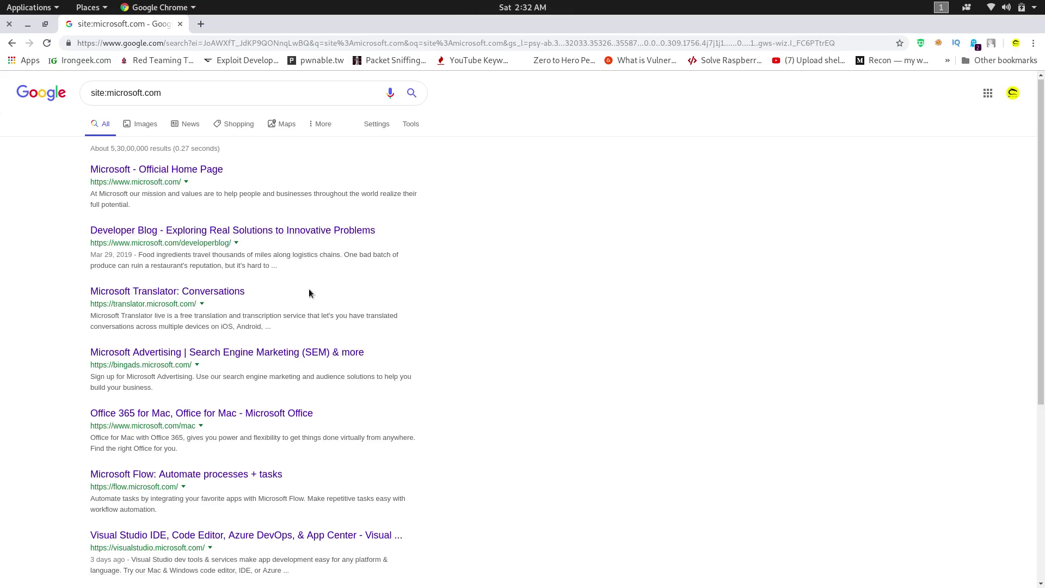
pyautogui.scroll(-5, 207, 270)
pyautogui.scroll(5, 207, 273)
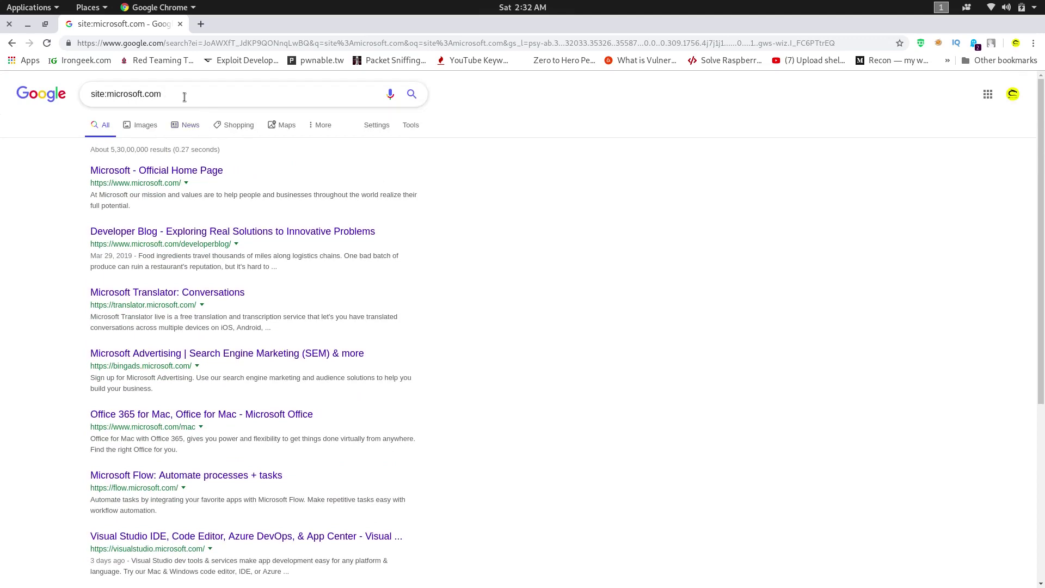
pyautogui.write('site :www.microsoft.com')
pyautogui.press('Return')
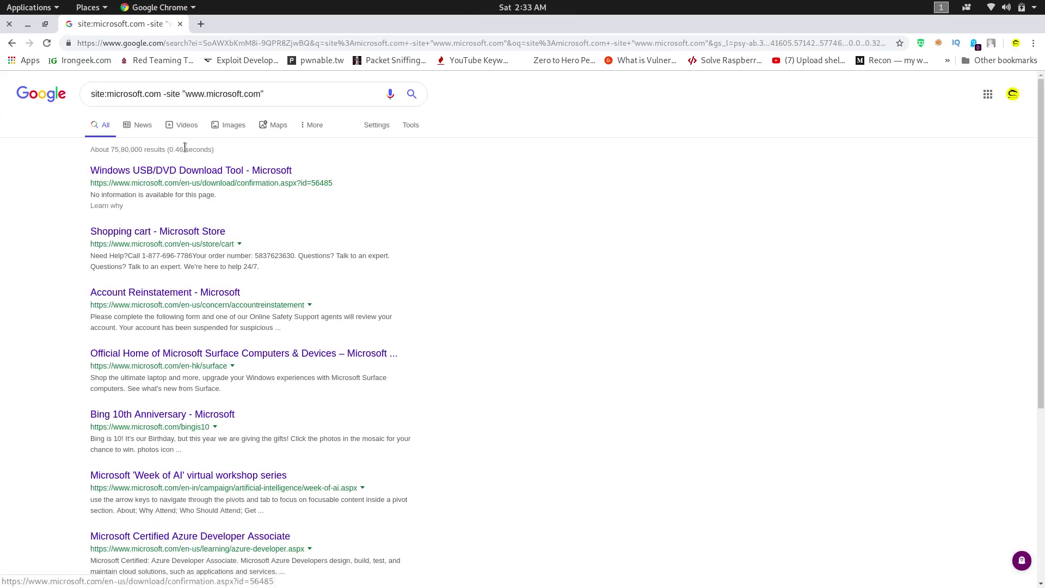
pyautogui.click(180, 94)
pyautogui.press('Delete')
pyautogui.write(':')
pyautogui.press('Return')
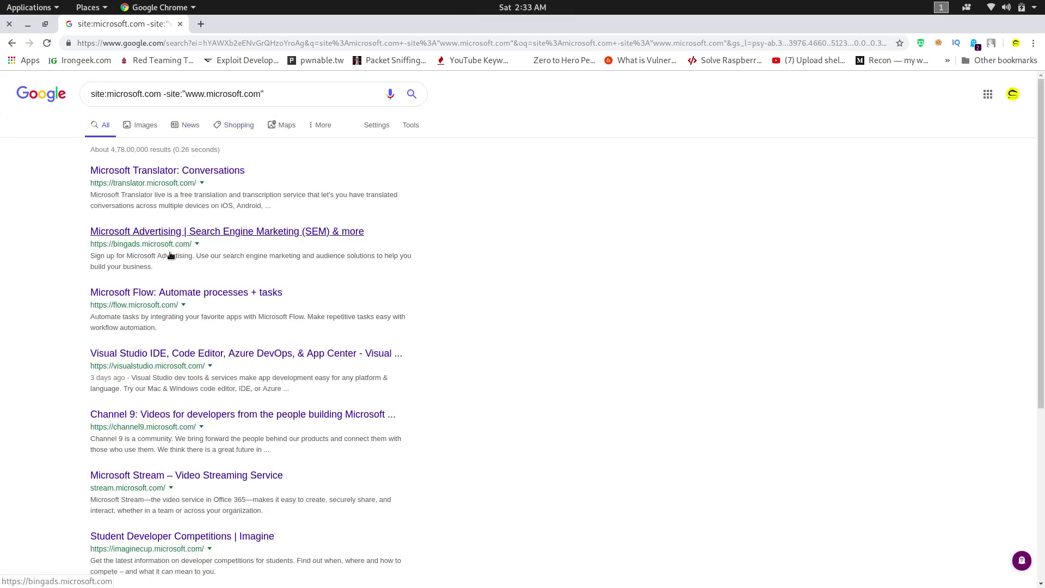
# Step: Compare the previous site:microsoft.com results, then return to the -site: results
pyautogui.click(12, 43)
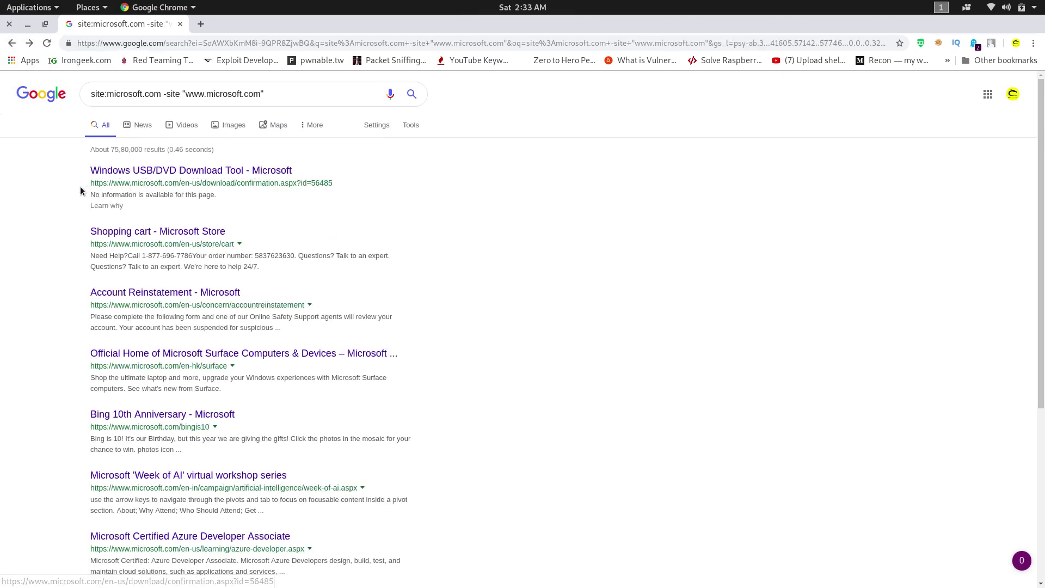
pyautogui.moveTo(381, 577); pyautogui.dragTo(219, 205)
pyautogui.click(219, 203)
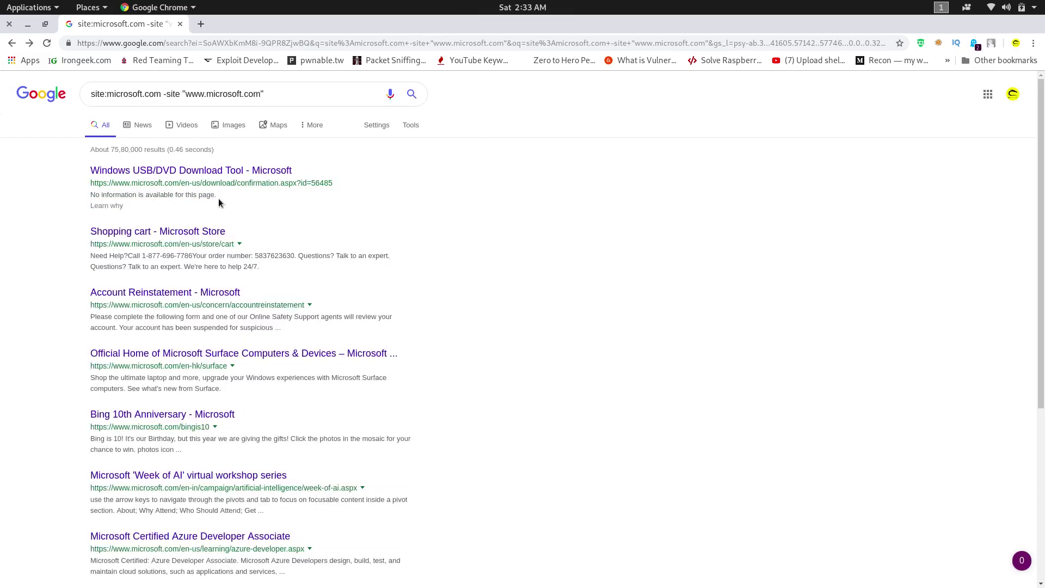
pyautogui.scroll(-1, 175, 211)
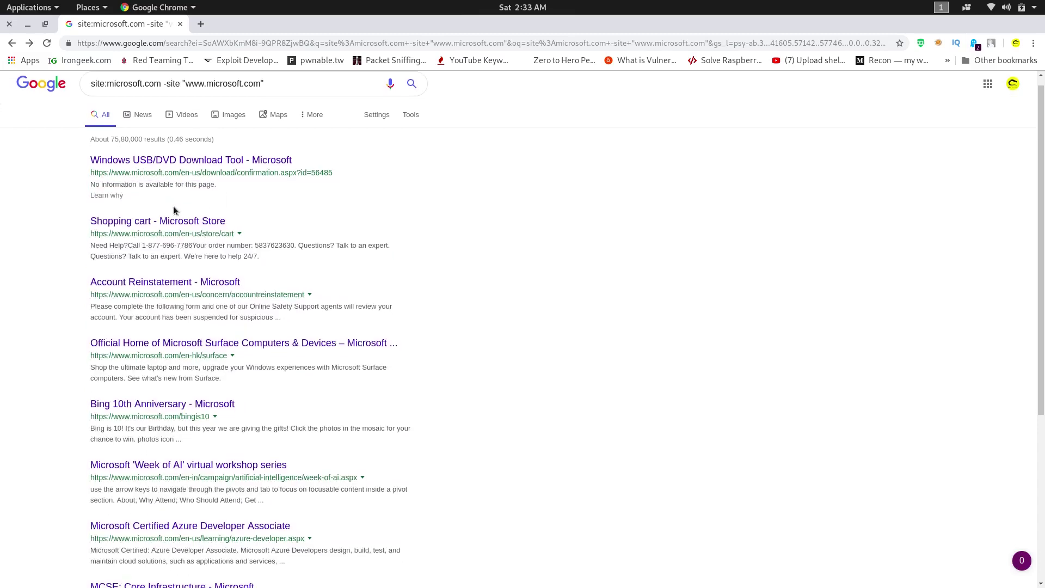
pyautogui.scroll(-1, 173, 207)
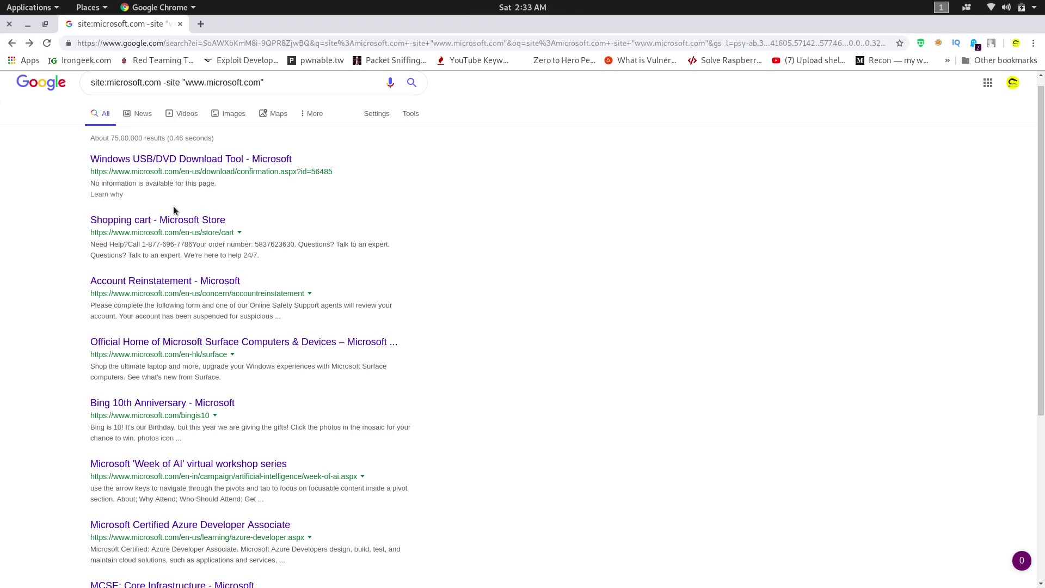
pyautogui.scroll(-5, 174, 207)
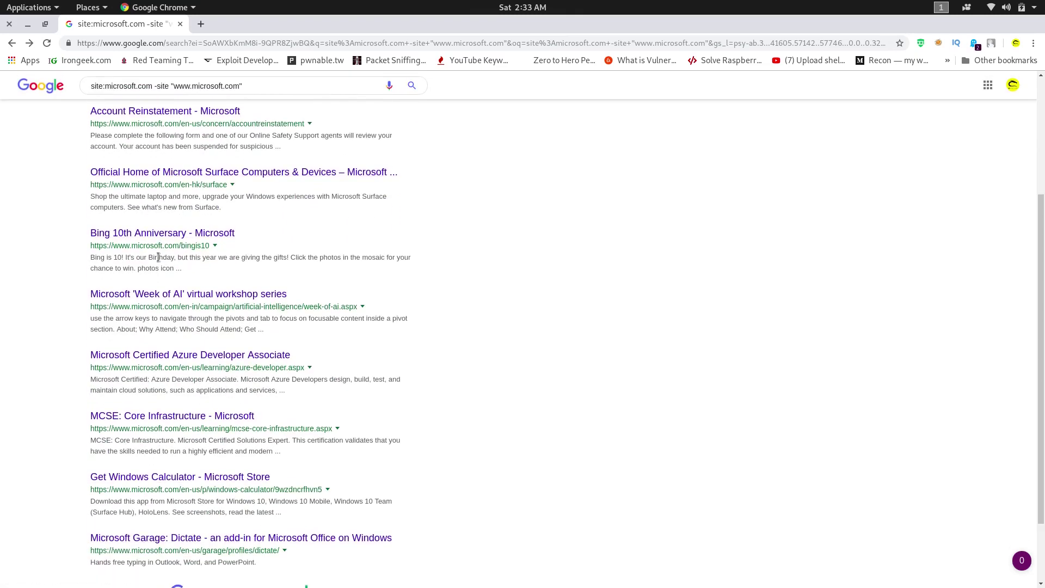
pyautogui.scroll(5, 182, 146)
pyautogui.click(28, 41)
# Step: Highlight the query and its excluded -site part, then place the caret after site:microsoft.com
pyautogui.tripleClick(193, 90)
pyautogui.moveTo(264, 93); pyautogui.dragTo(91, 94)
pyautogui.click(180, 143)
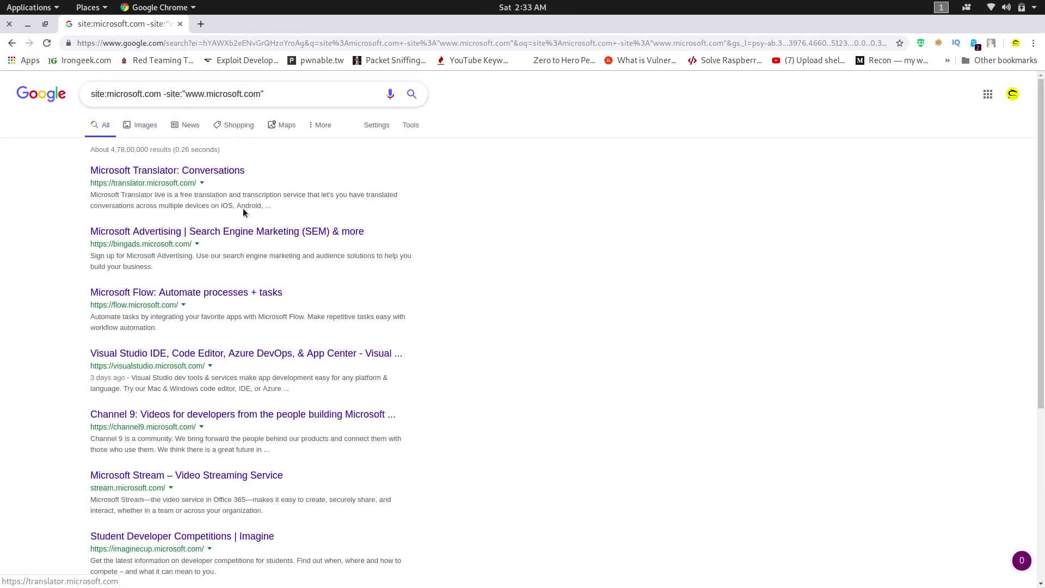
pyautogui.moveTo(264, 94)
pyautogui.mouseDown()
pyautogui.moveTo(163, 94)
pyautogui.moveTo(274, 94)
pyautogui.mouseUp()
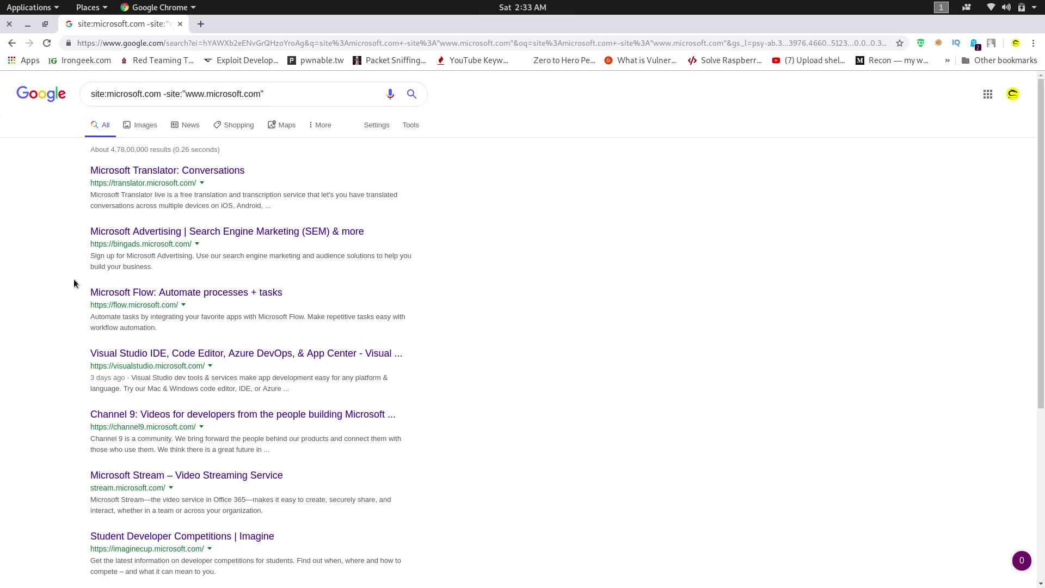
pyautogui.scroll(-5, 74, 280)
pyautogui.scroll(5, 74, 280)
pyautogui.click(161, 94)
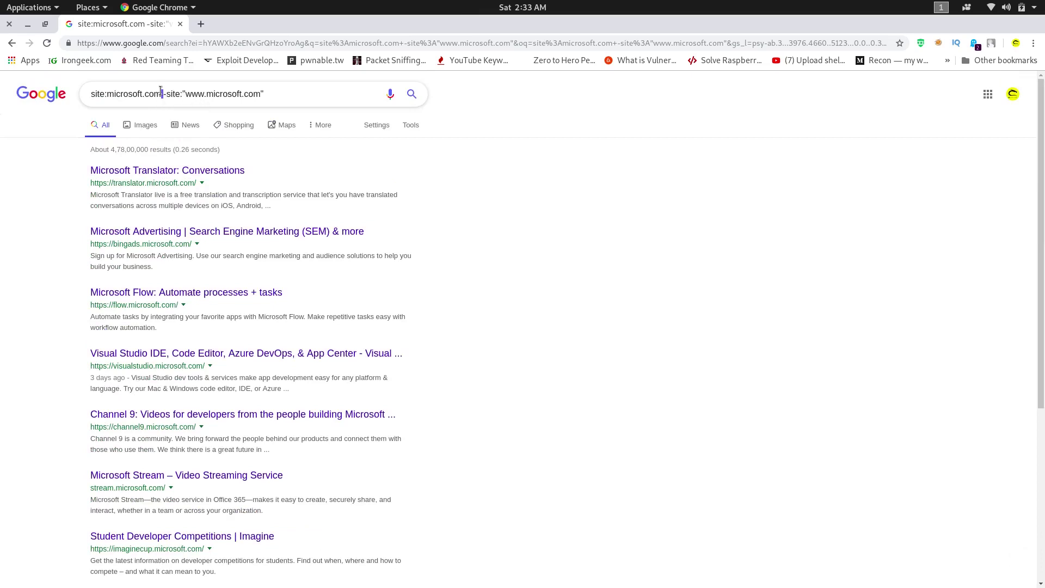
pyautogui.press('BackSpace')
pyautogui.press('BackSpace')
pyautogui.press('BackSpace')
pyautogui.press('BackSpace')
pyautogui.press('BackSpace')
pyautogui.press('BackSpace')
pyautogui.press('BackSpace')
pyautogui.press('BackSpace')
pyautogui.press('BackSpace')
pyautogui.press('BackSpace')
pyautogui.press('BackSpace')
pyautogui.press('BackSpace')
pyautogui.press('BackSpace')
pyautogui.write('linkedin.com')
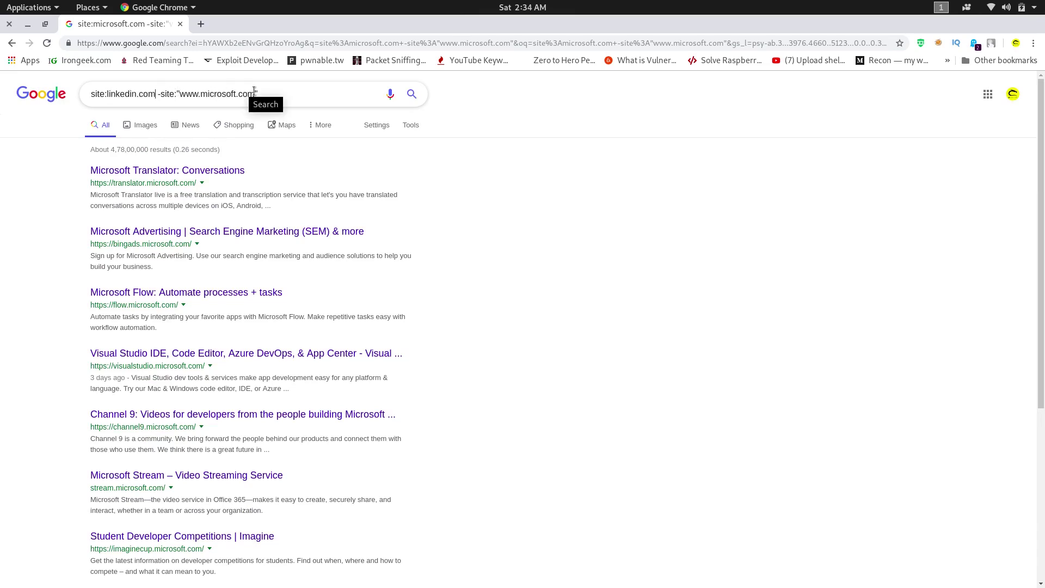
pyautogui.press('BackSpace')
pyautogui.press('BackSpace')
pyautogui.press('BackSpace')
pyautogui.press('BackSpace')
pyautogui.press('BackSpace')
pyautogui.press('BackSpace')
pyautogui.press('BackSpace')
pyautogui.press('BackSpace')
pyautogui.press('BackSpace')
pyautogui.write('likedin')
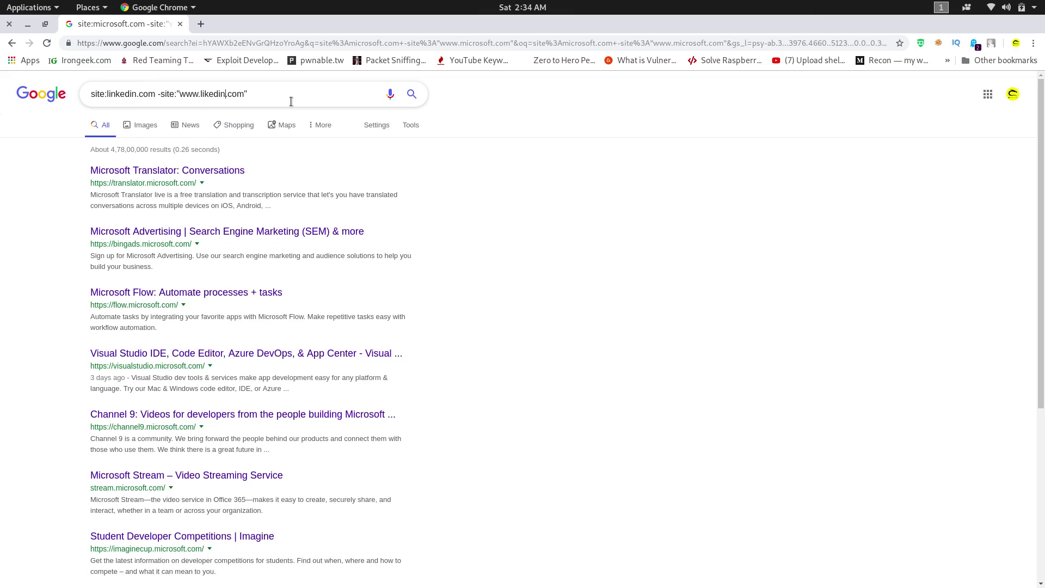
pyautogui.press('Return')
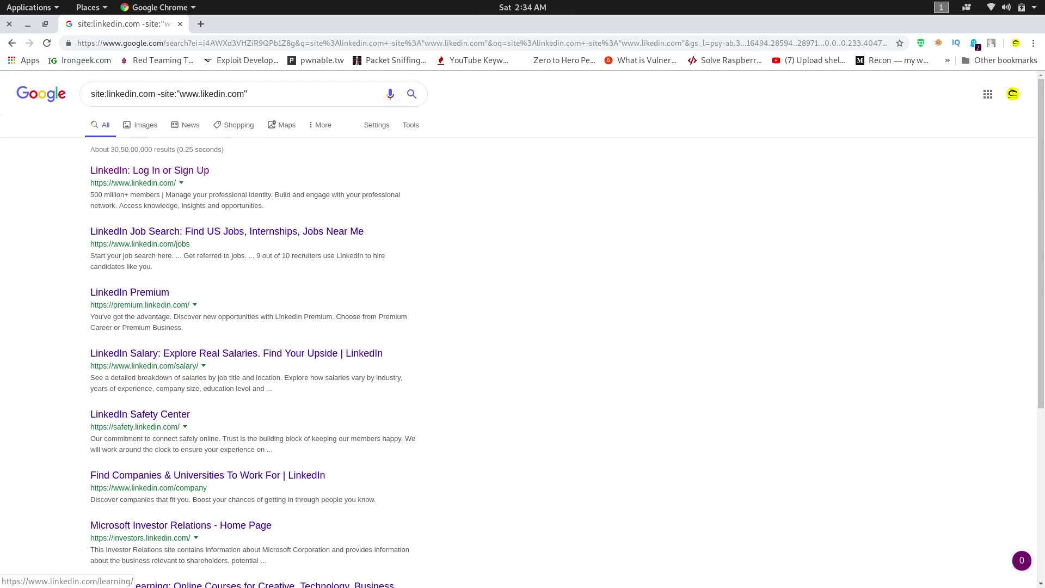
pyautogui.click(251, 569)
pyautogui.click(30, 493)
pyautogui.click(252, 581)
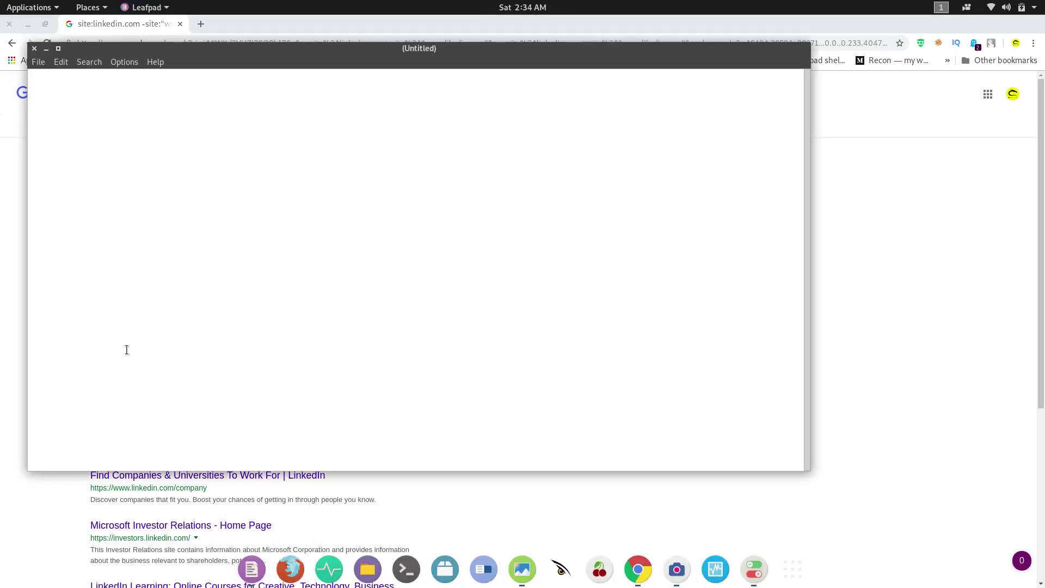
pyautogui.click(27, 511)
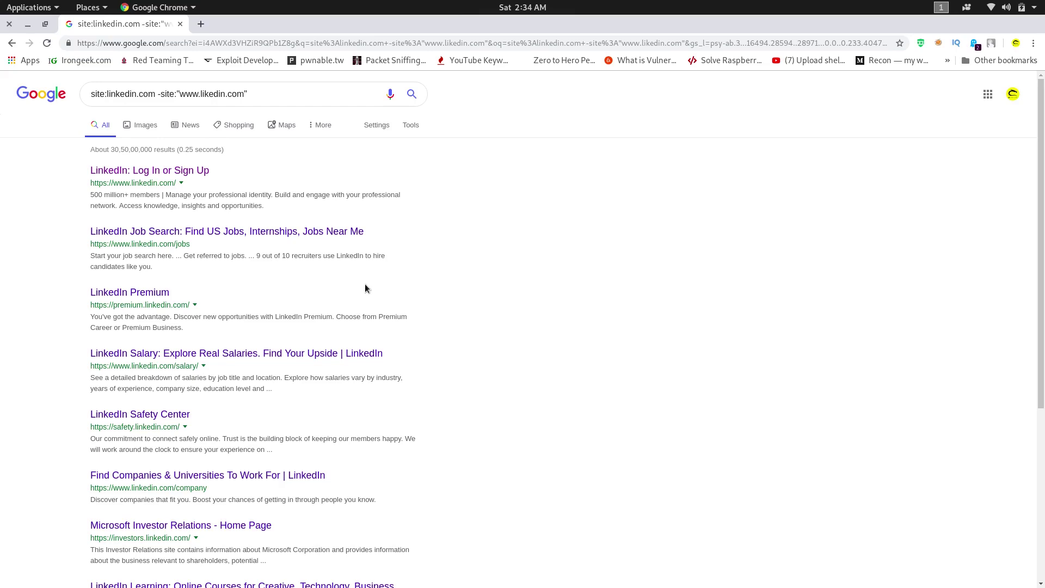
pyautogui.moveTo(335, 583)
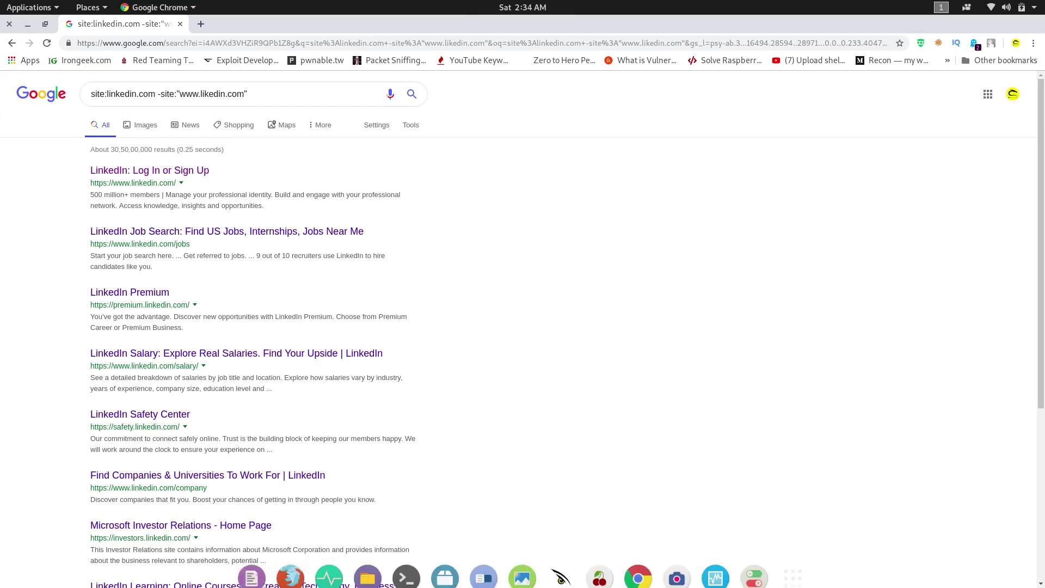
pyautogui.click(252, 570)
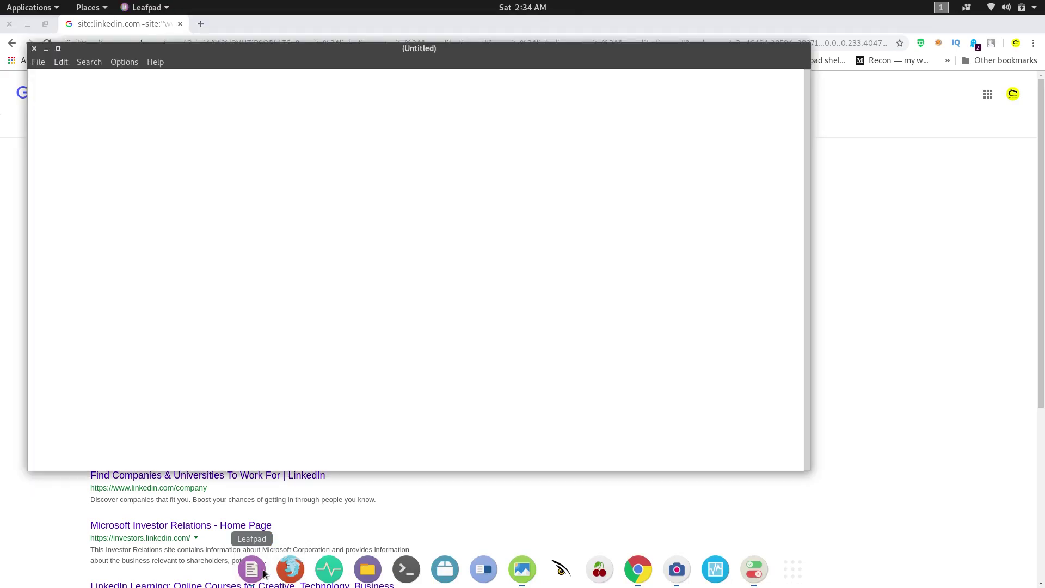
pyautogui.click(545, 497)
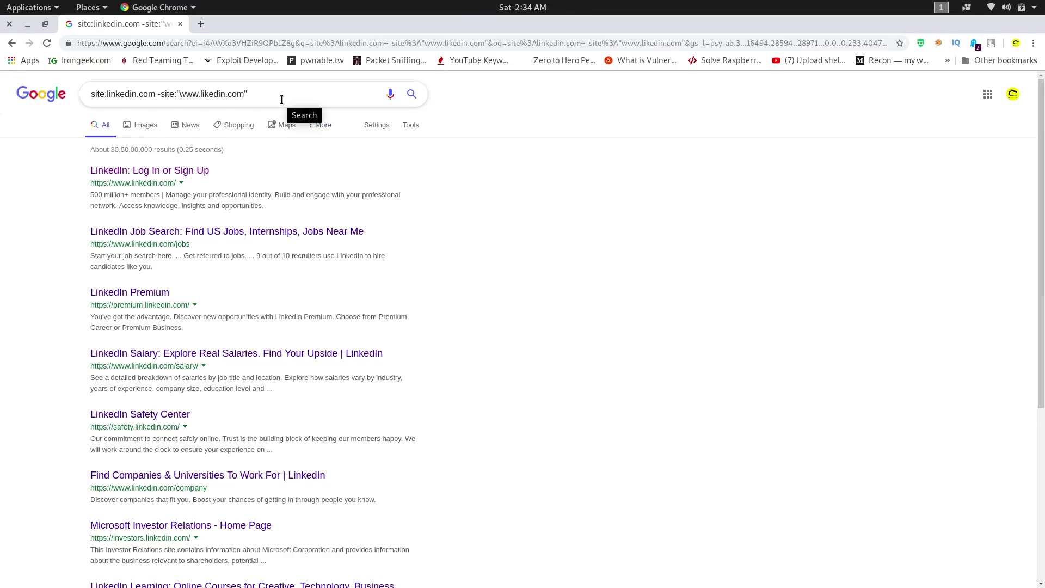
pyautogui.scroll(-5, 417, 357)
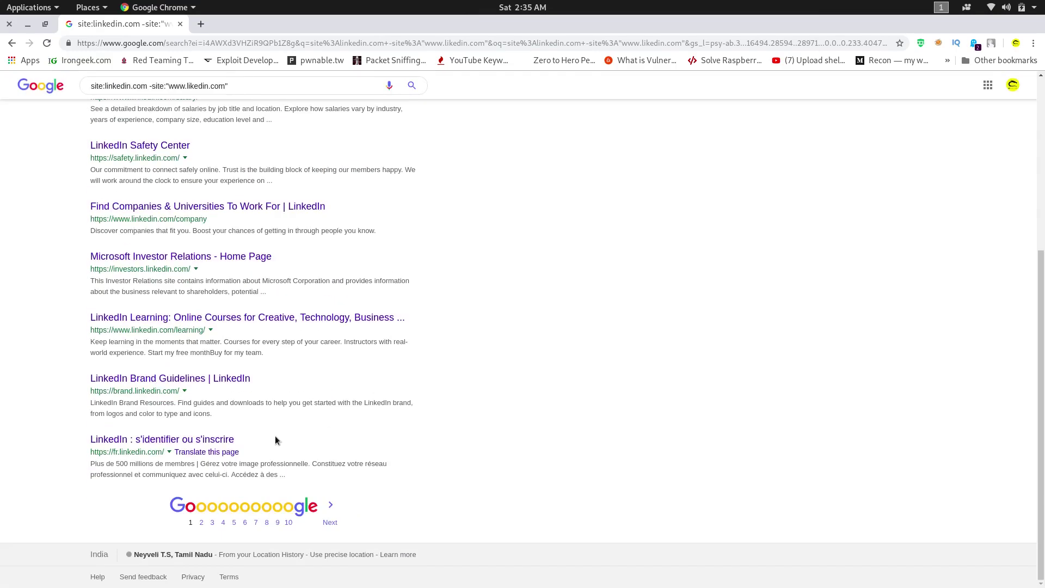
pyautogui.click(209, 526)
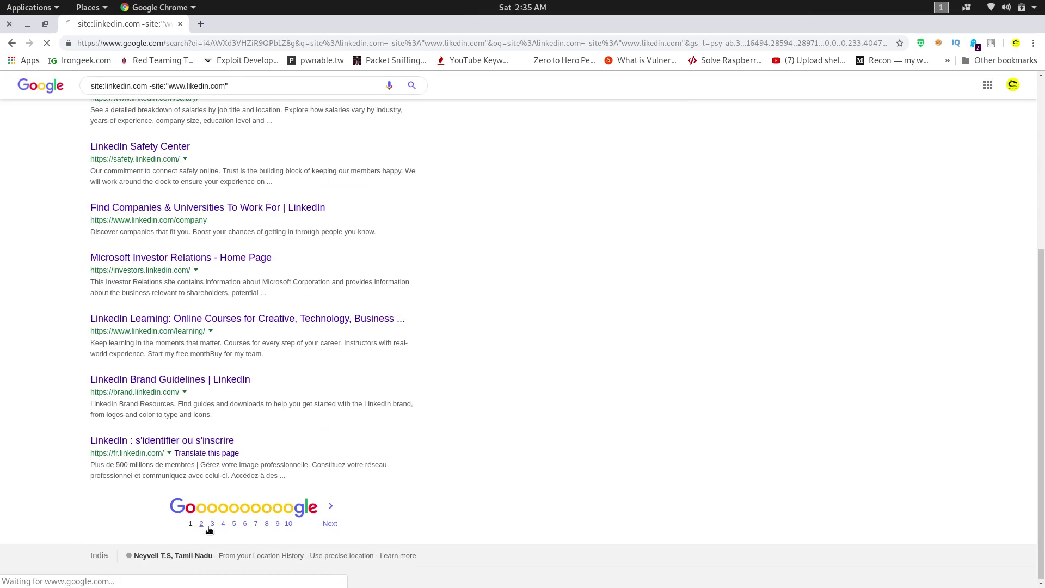
pyautogui.scroll(-5, 244, 469)
pyautogui.scroll(5, 245, 469)
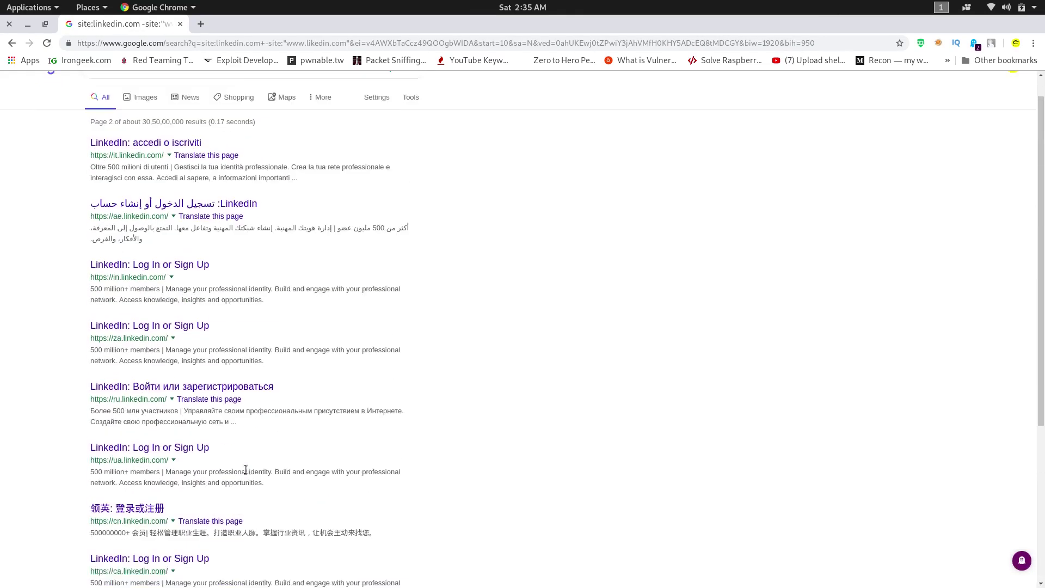
pyautogui.scroll(-2, 245, 469)
pyautogui.scroll(-4, 243, 498)
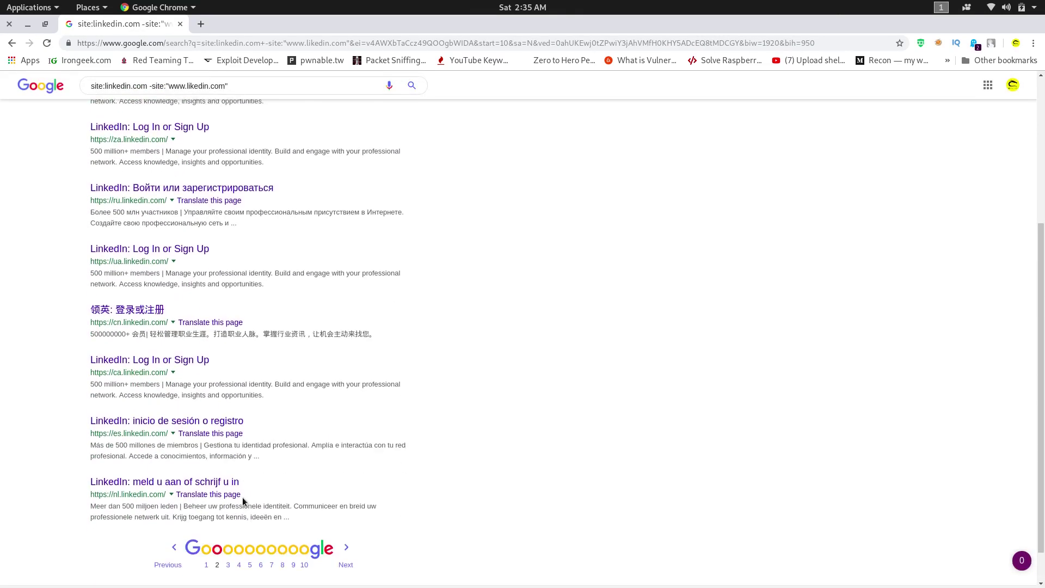
pyautogui.scroll(3, 243, 497)
pyautogui.scroll(3, 243, 498)
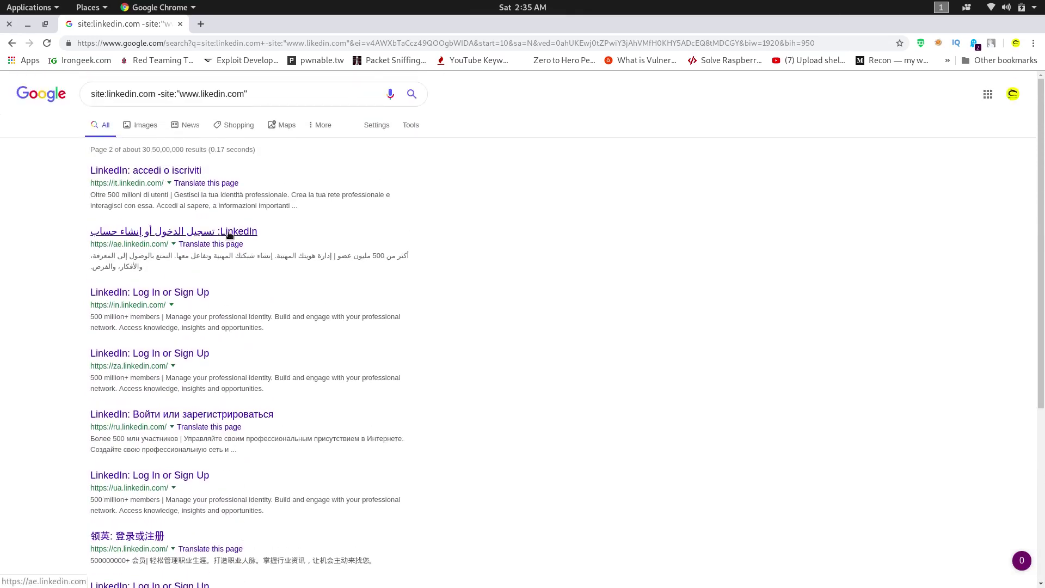
pyautogui.scroll(-2, 229, 234)
pyautogui.scroll(2, 227, 231)
pyautogui.click(12, 43)
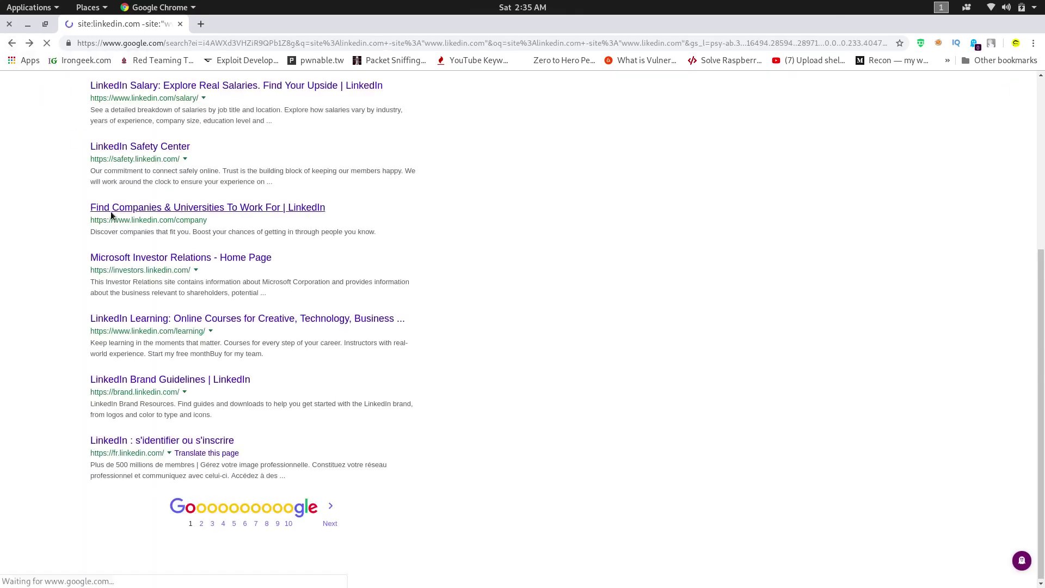
pyautogui.scroll(10, 67, 407)
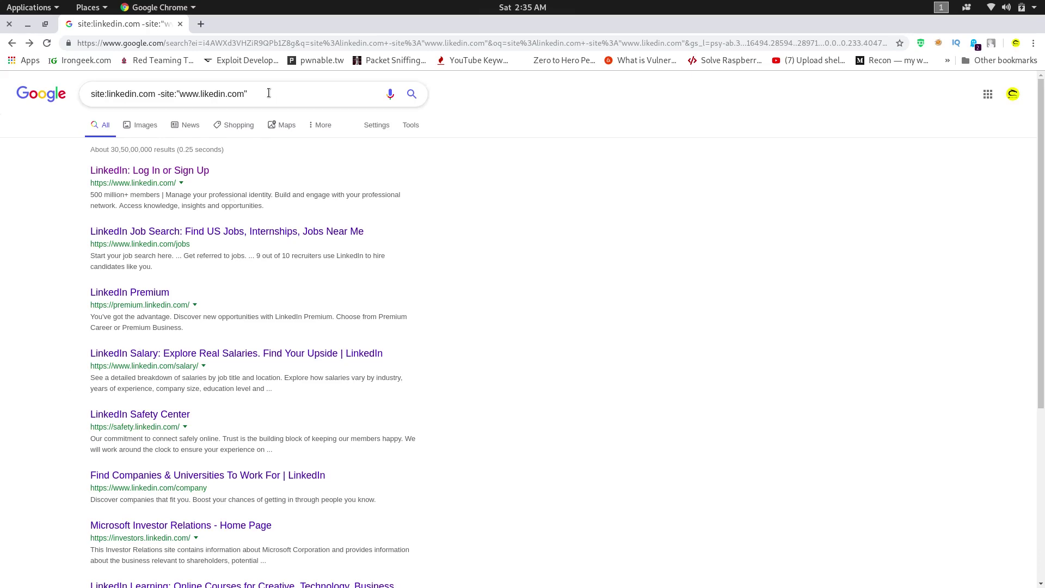
# Step: Replace the exclusion with filetype:pdf "penetration testing" and search
pyautogui.moveTo(267, 94); pyautogui.dragTo(156, 96)
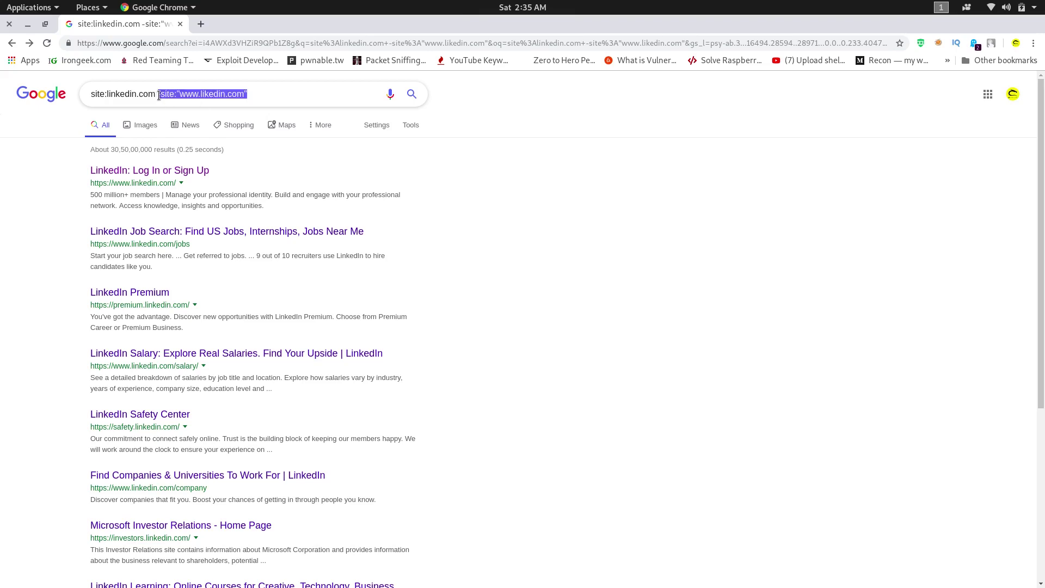
pyautogui.press('BackSpace')
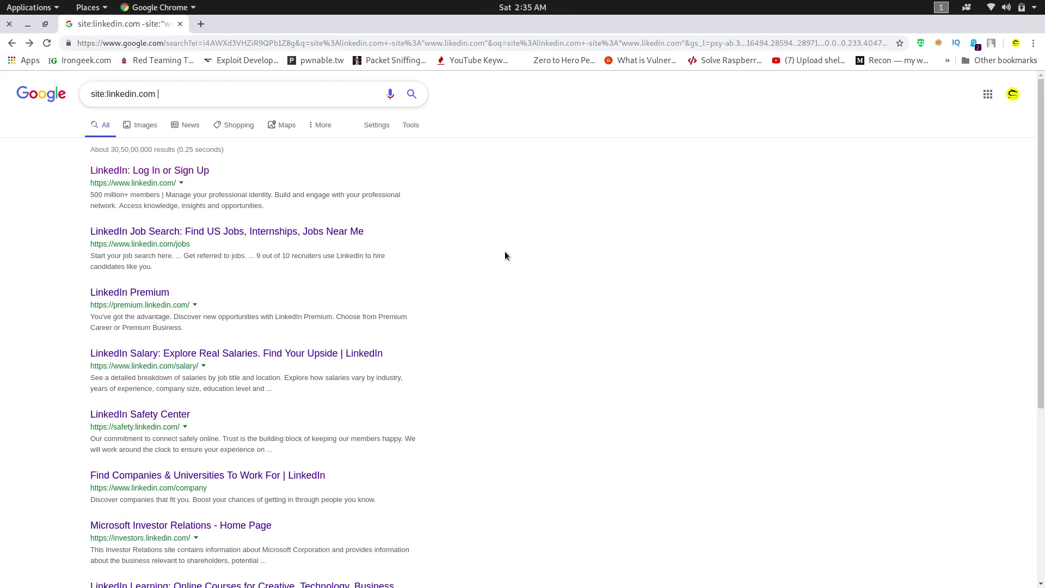
pyautogui.write('filetype:pdf "penetration testing"')
pyautogui.press('Return')
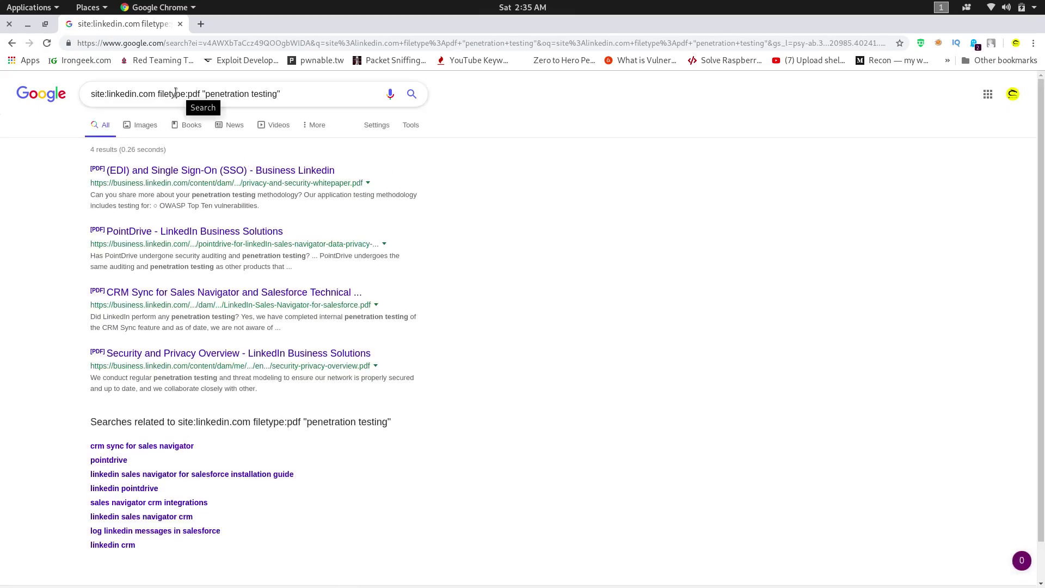
# Step: Highlight the filetype:pdf operator in the query and dismiss the suggestions
pyautogui.moveTo(158, 93); pyautogui.dragTo(200, 94)
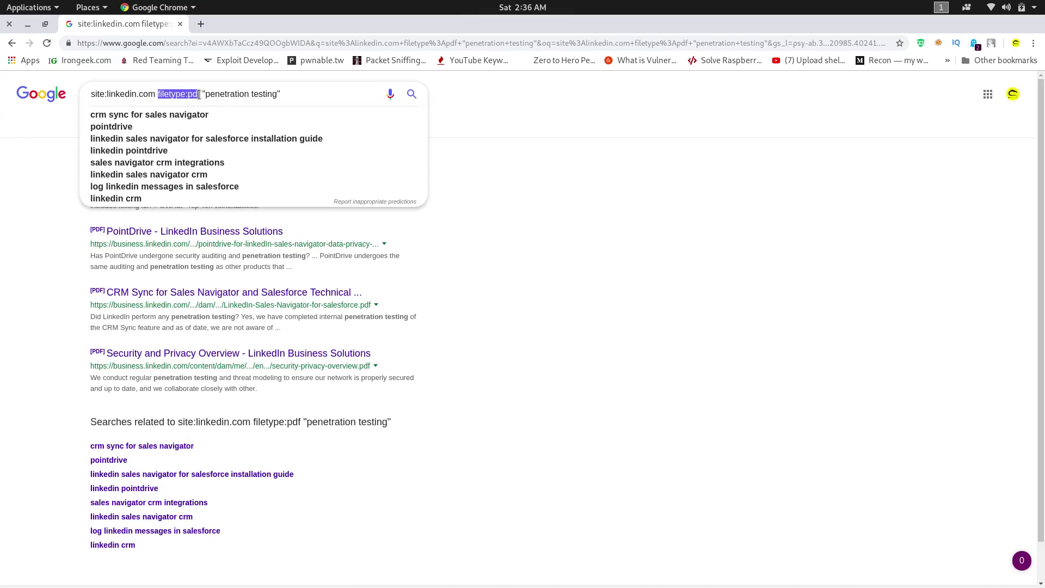
pyautogui.click(288, 93)
pyautogui.click(29, 263)
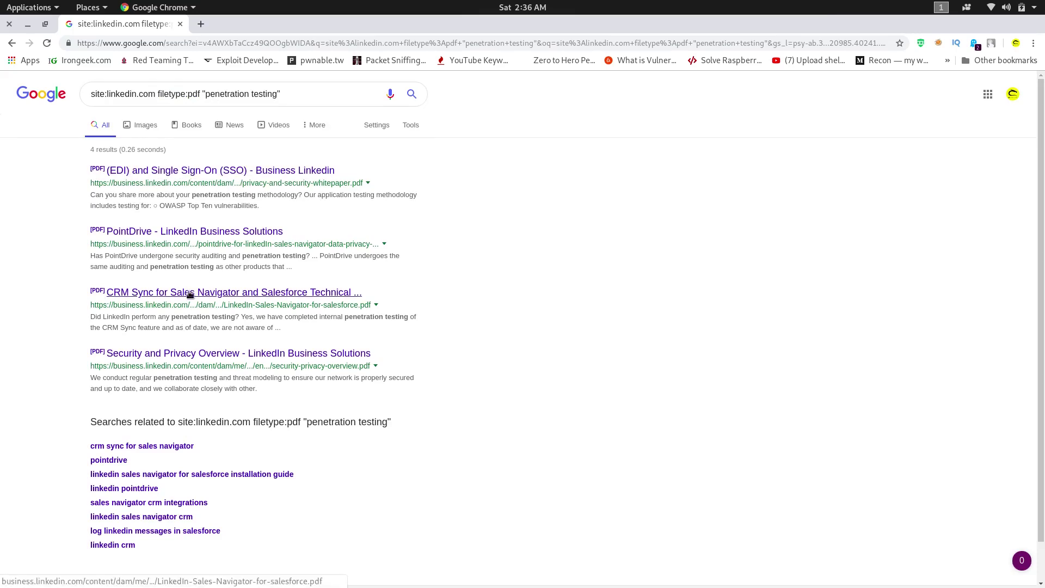
pyautogui.click(196, 354)
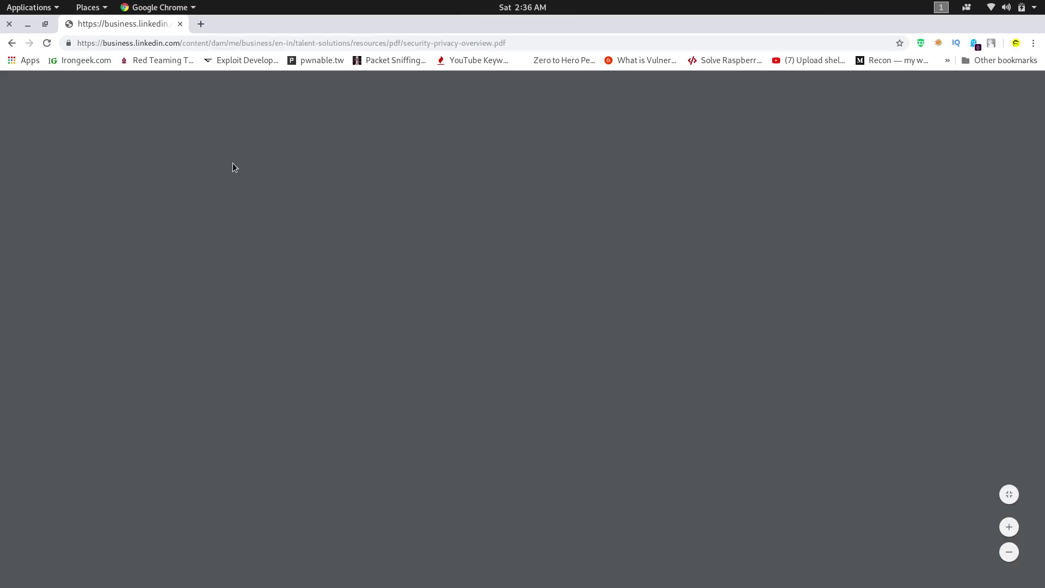
pyautogui.scroll(-5, 262, 219)
pyautogui.scroll(5, 262, 223)
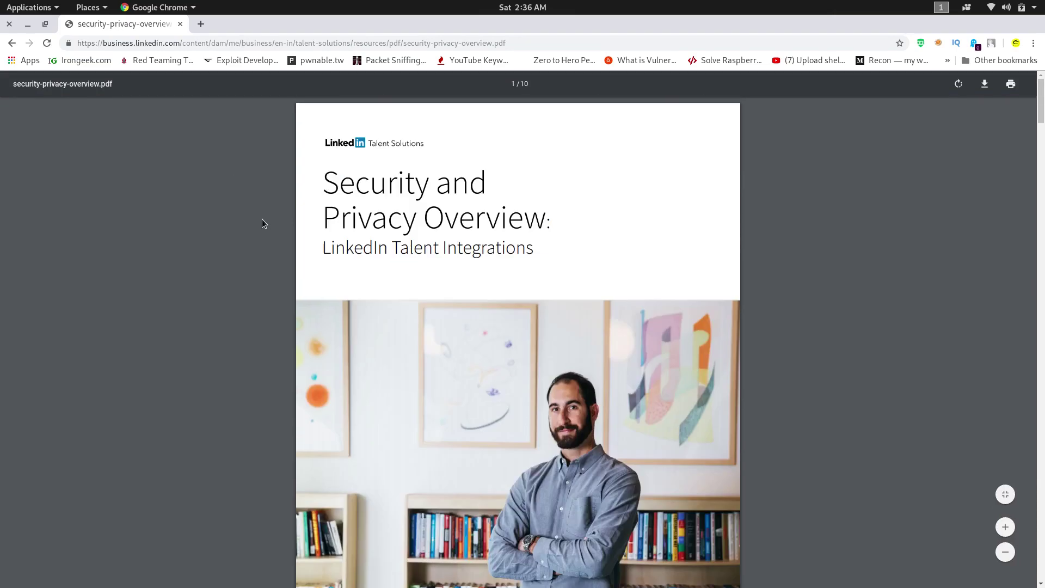
pyautogui.hotkey('ctrl', 'f')
pyautogui.write('pene')
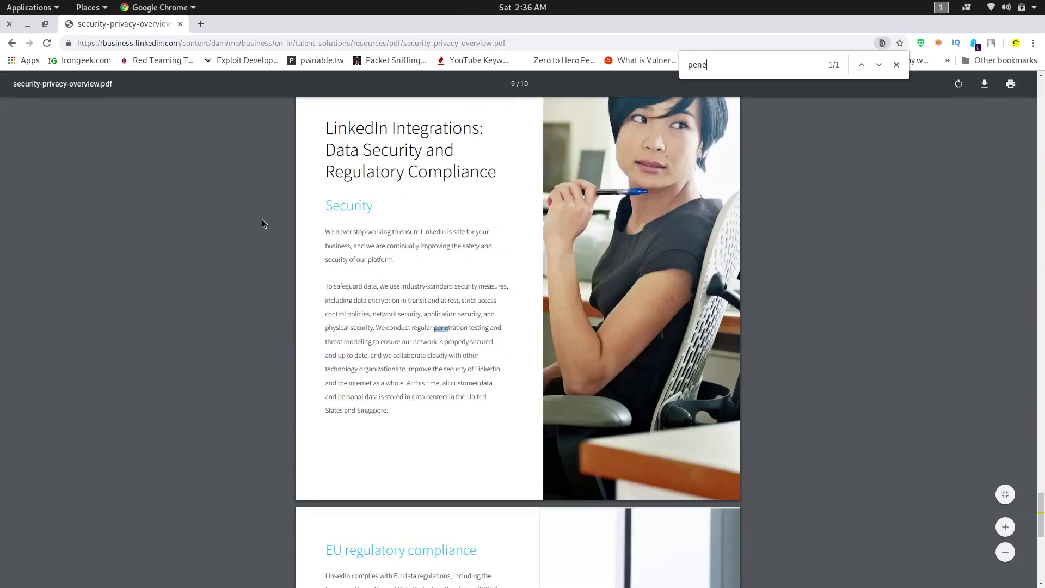
pyautogui.moveTo(433, 327); pyautogui.dragTo(478, 333)
pyautogui.scroll(-10, 41, 162)
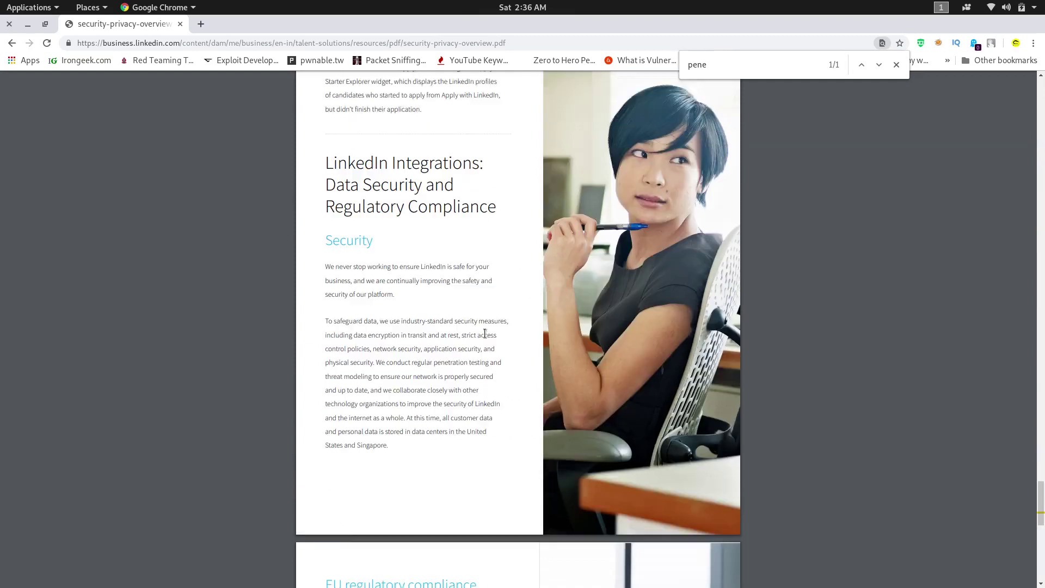
pyautogui.click(12, 43)
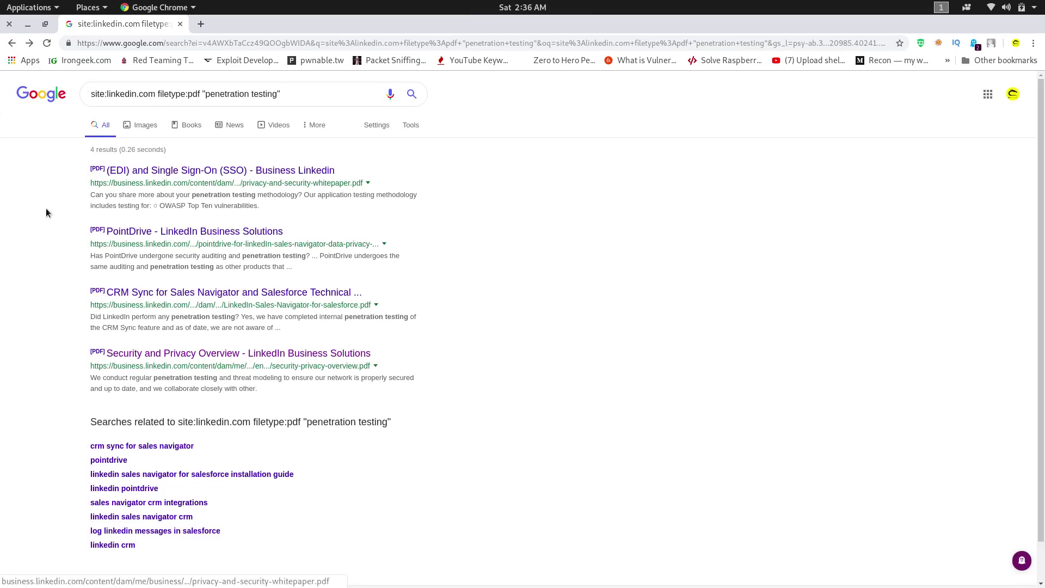
# Step: Change the keyword to "password" and search site:linkedin.com filetype:pdf "password"
pyautogui.scroll(-2, 46, 210)
pyautogui.scroll(2, 46, 208)
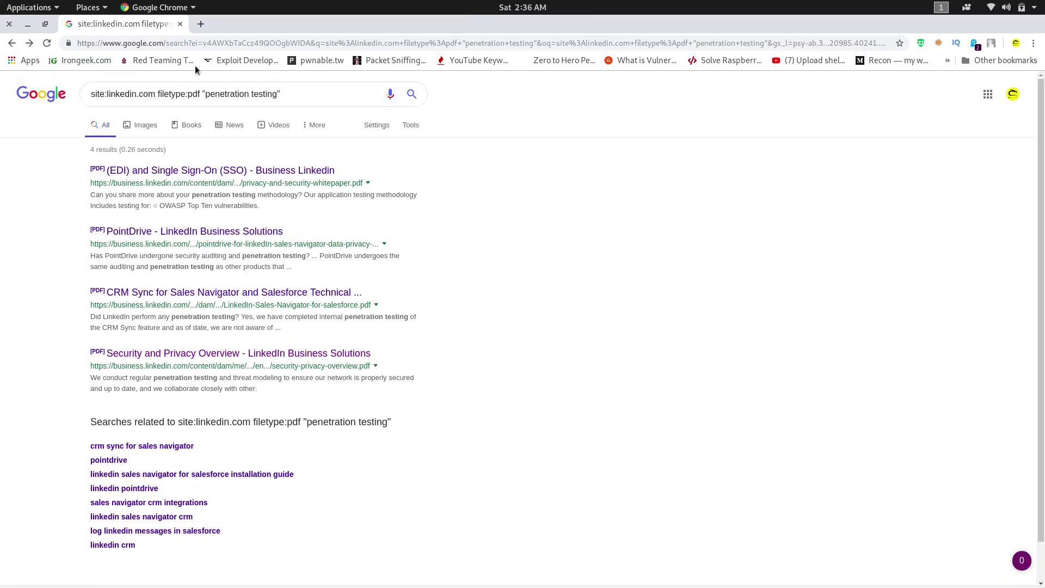
pyautogui.moveTo(277, 95); pyautogui.dragTo(207, 92)
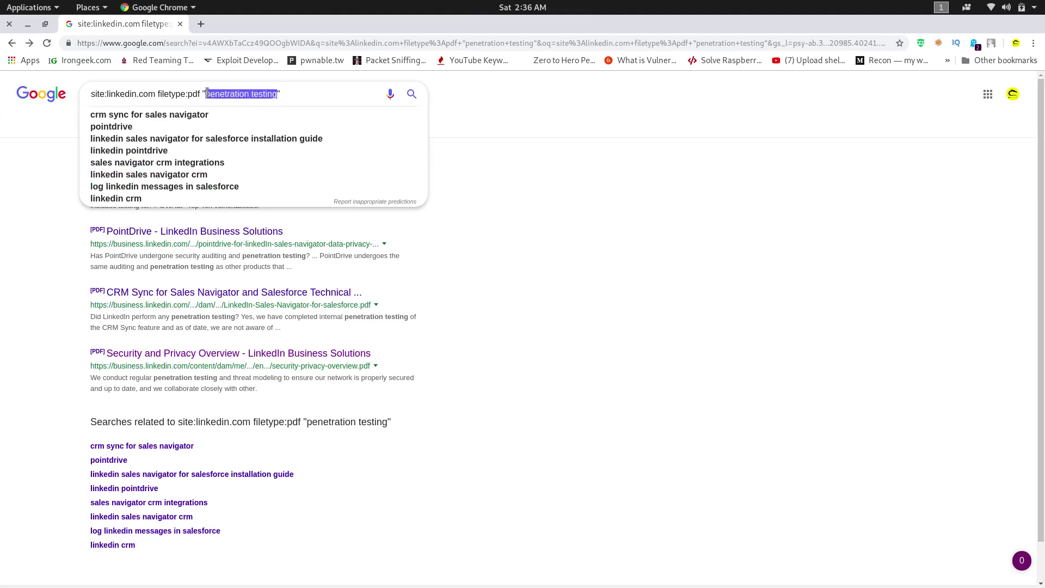
pyautogui.write('passwordx')
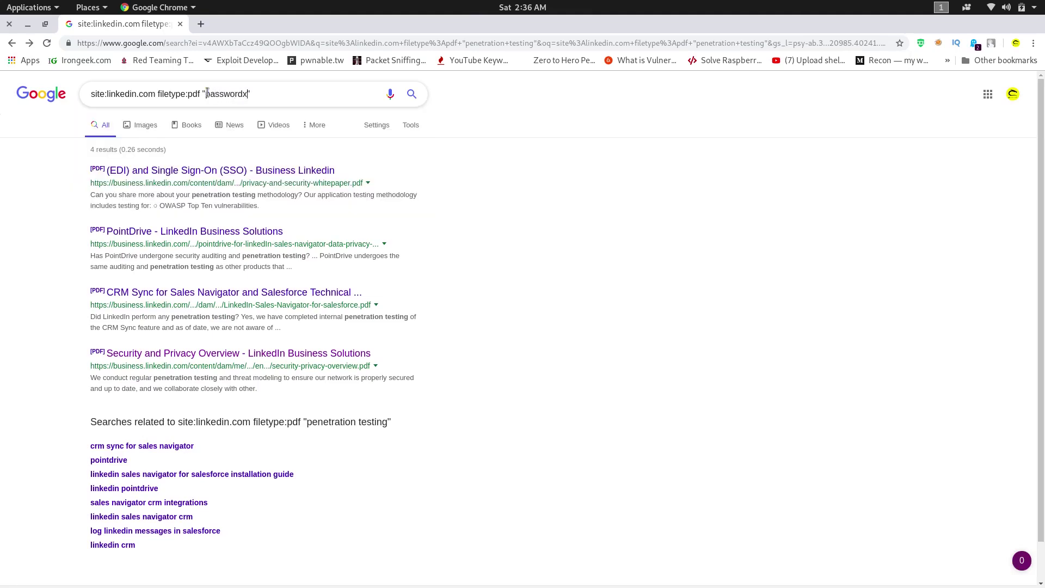
pyautogui.press('BackSpace')
pyautogui.press('Return')
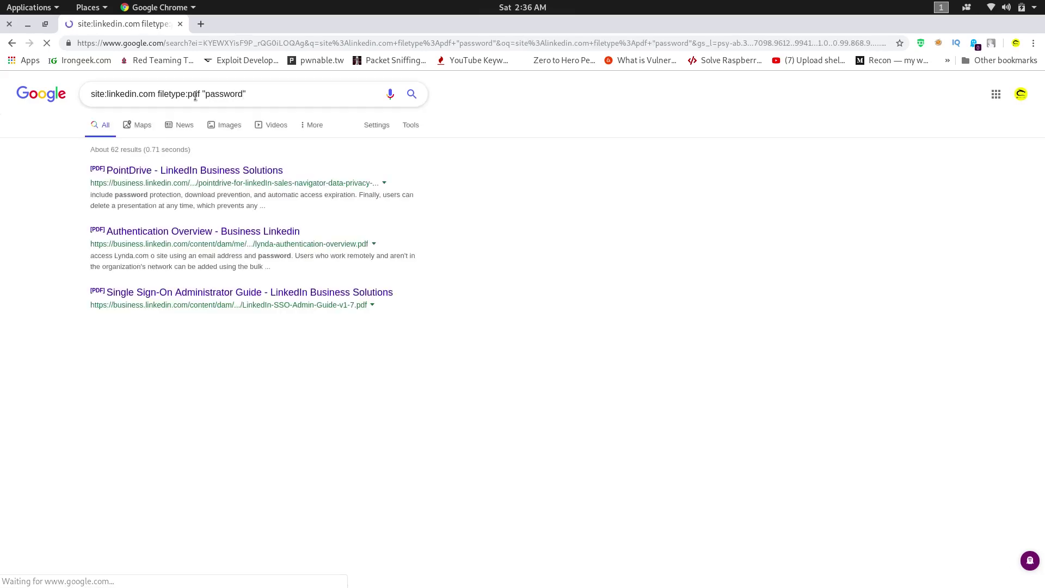
# Step: Switch the filetype to xls, search with no results, then clear the search box
pyautogui.click(189, 95)
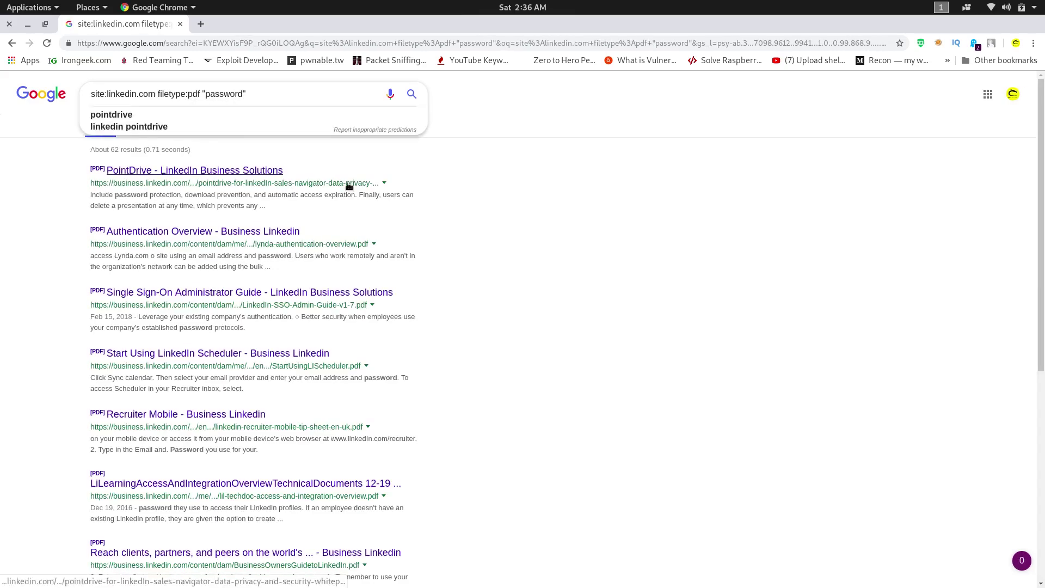
pyautogui.press('Delete')
pyautogui.press('Delete')
pyautogui.press('Delete')
pyautogui.write('xls')
pyautogui.press('Return')
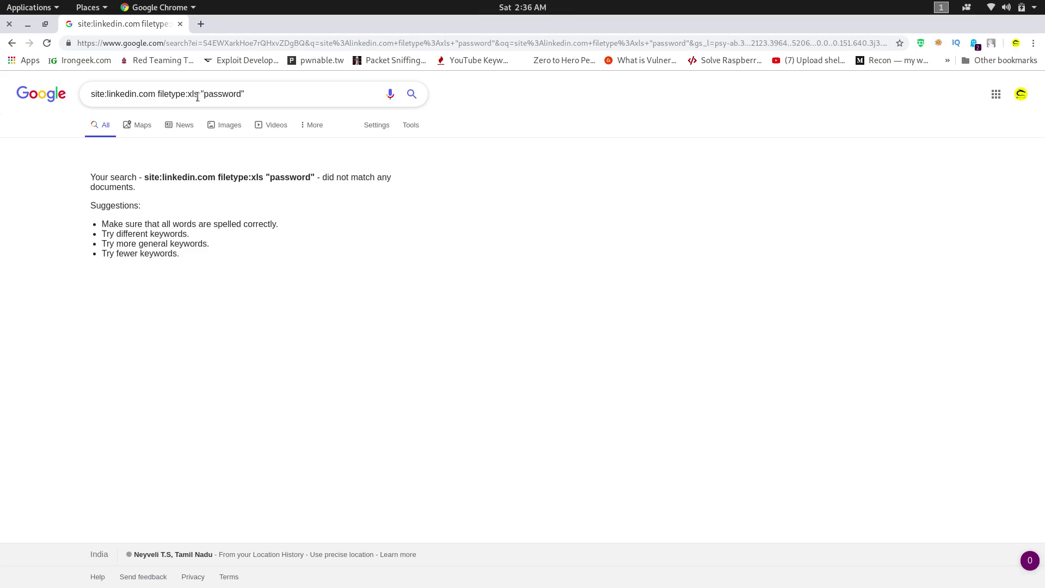
pyautogui.tripleClick(129, 99)
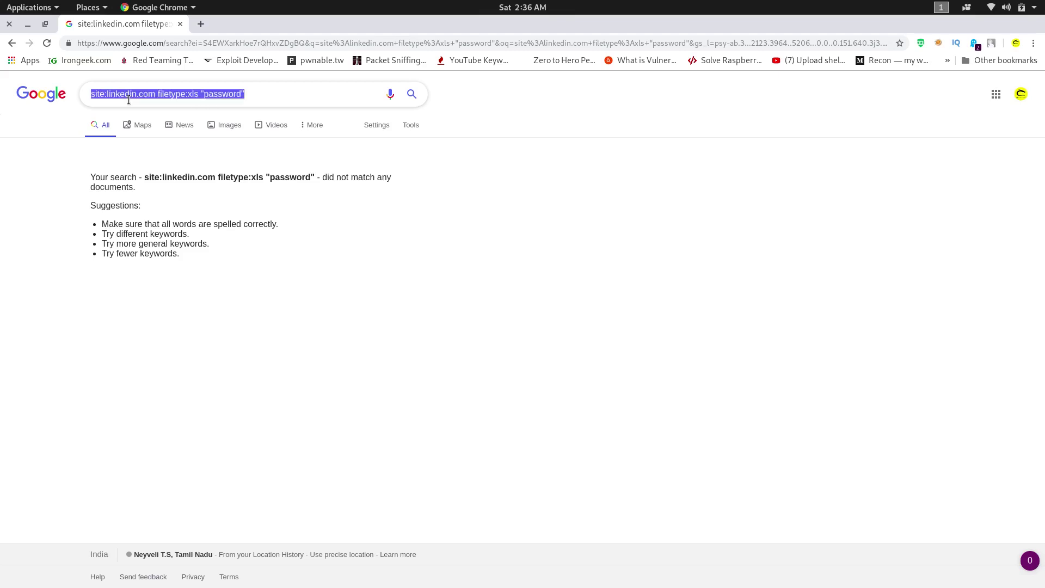
pyautogui.press('BackSpace')
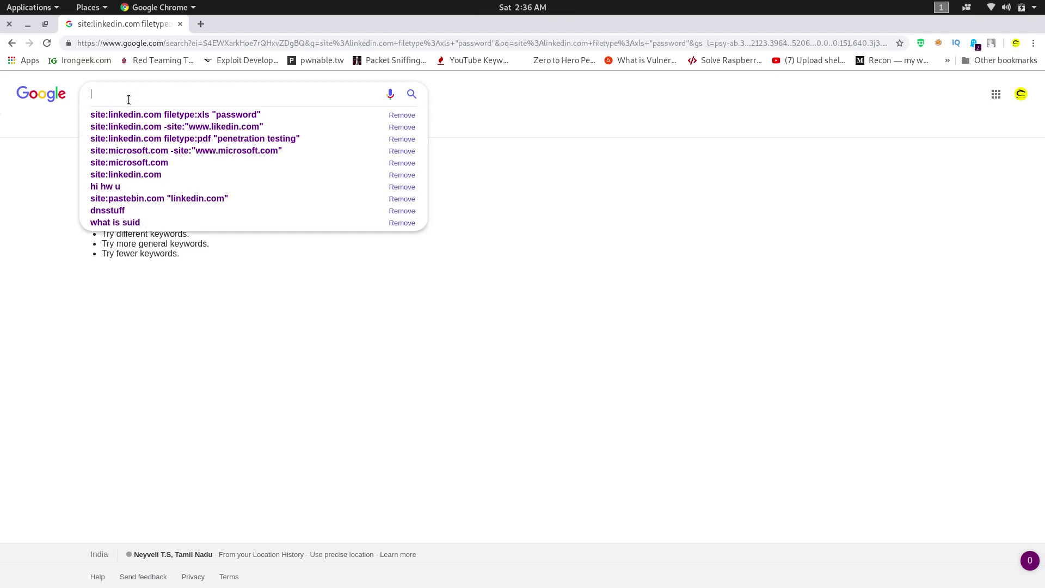
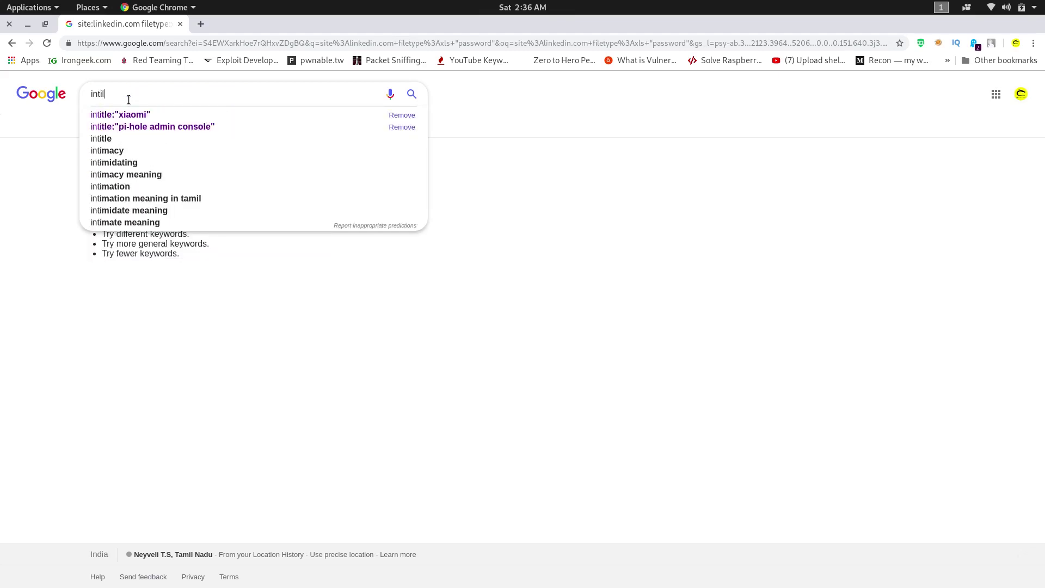
# Step: Search Google for intile:linkedin and highlight part of a result's snippet and URL
pyautogui.write('linkedin')
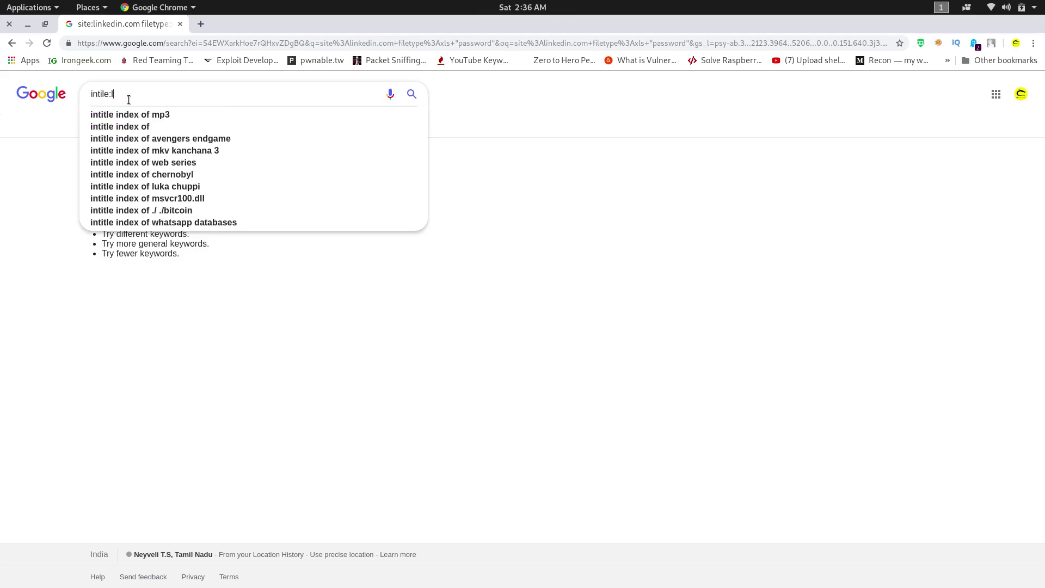
pyautogui.press('Return')
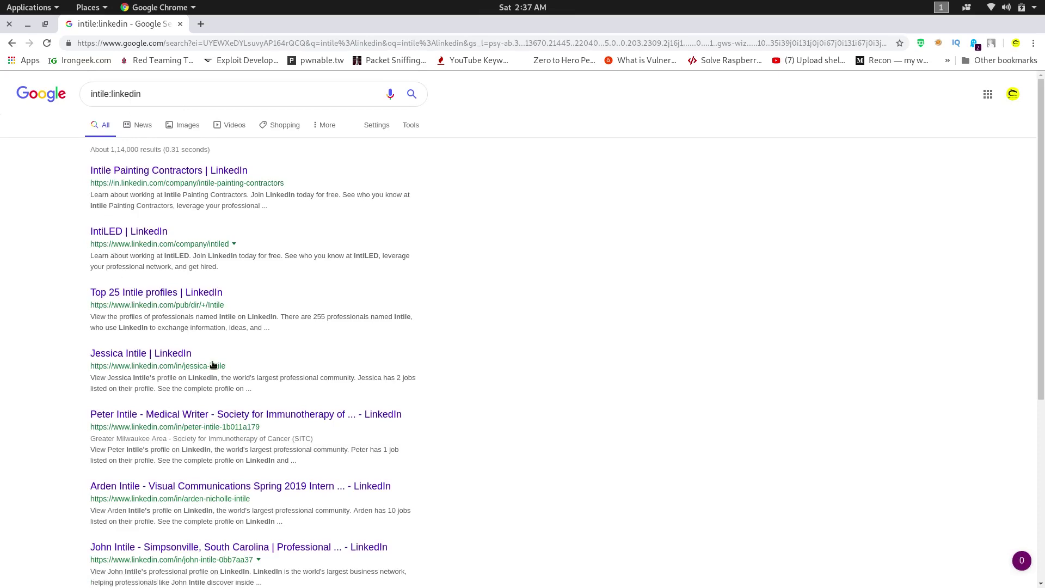
pyautogui.moveTo(227, 365); pyautogui.dragTo(155, 367)
pyautogui.tripleClick(155, 367)
pyautogui.click(285, 342)
# Step: Scroll through the intile:linkedin results, highlighting a result, then return to the top
pyautogui.scroll(-2, 285, 342)
pyautogui.scroll(-8, 286, 344)
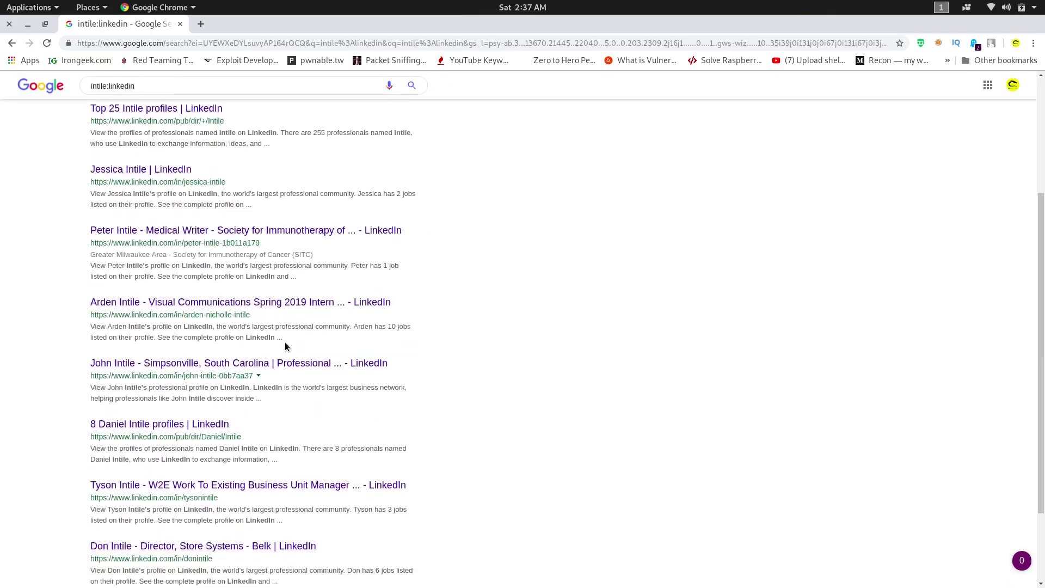
pyautogui.moveTo(424, 379); pyautogui.dragTo(384, 336)
pyautogui.click(384, 335)
pyautogui.scroll(2, 385, 336)
pyautogui.scroll(8, 385, 332)
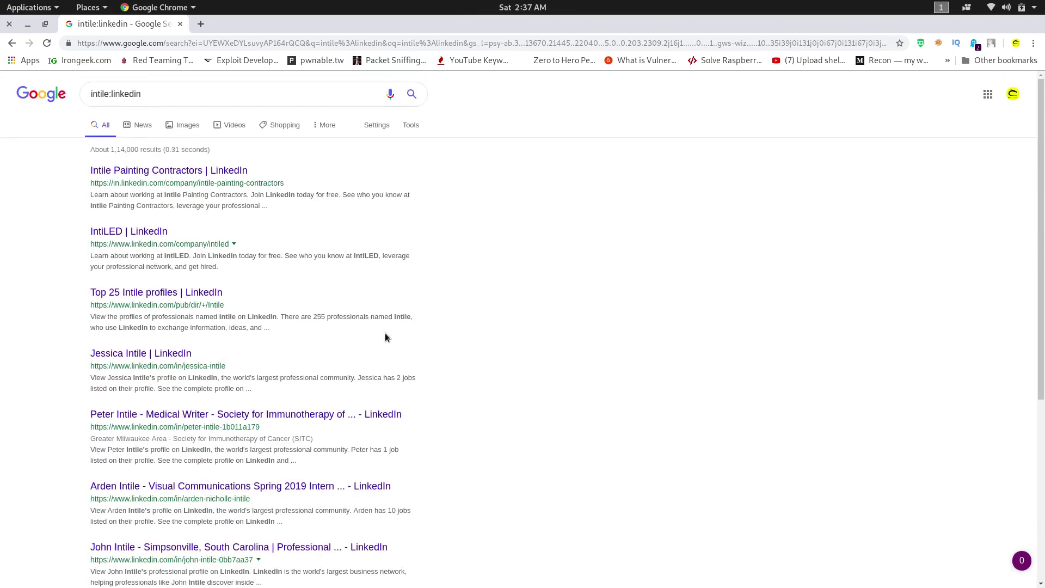
# Step: Rewrite the query as inurl:hi and run the search
pyautogui.click(159, 95)
pyautogui.press('BackSpace')
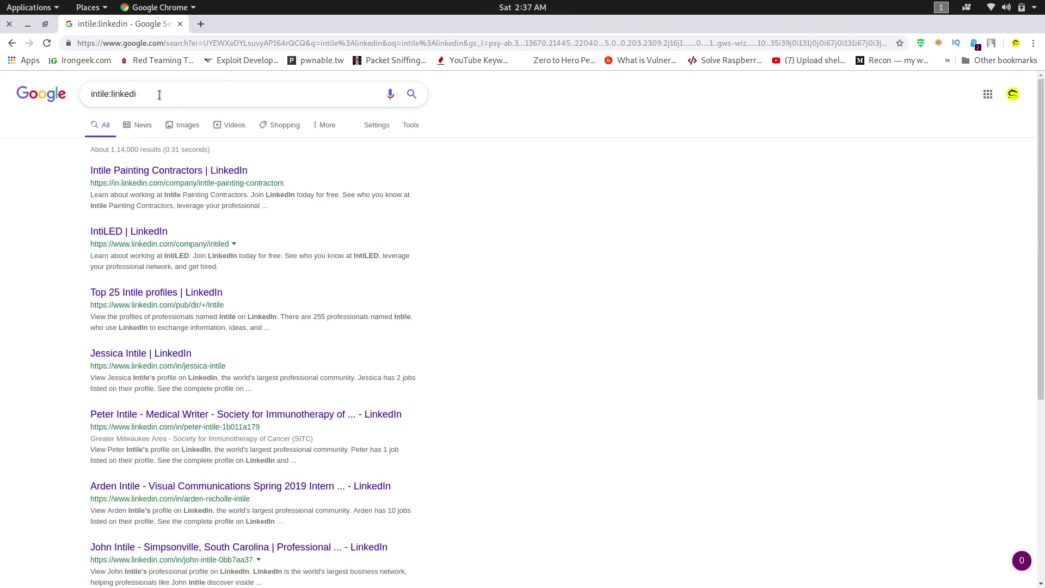
pyautogui.press('BackSpace')
pyautogui.press('BackSpace')
pyautogui.press('BackSpace')
pyautogui.press('BackSpace')
pyautogui.press('BackSpace')
pyautogui.press('BackSpace')
pyautogui.press('BackSpace')
pyautogui.press('BackSpace')
pyautogui.press('BackSpace')
pyautogui.press('BackSpace')
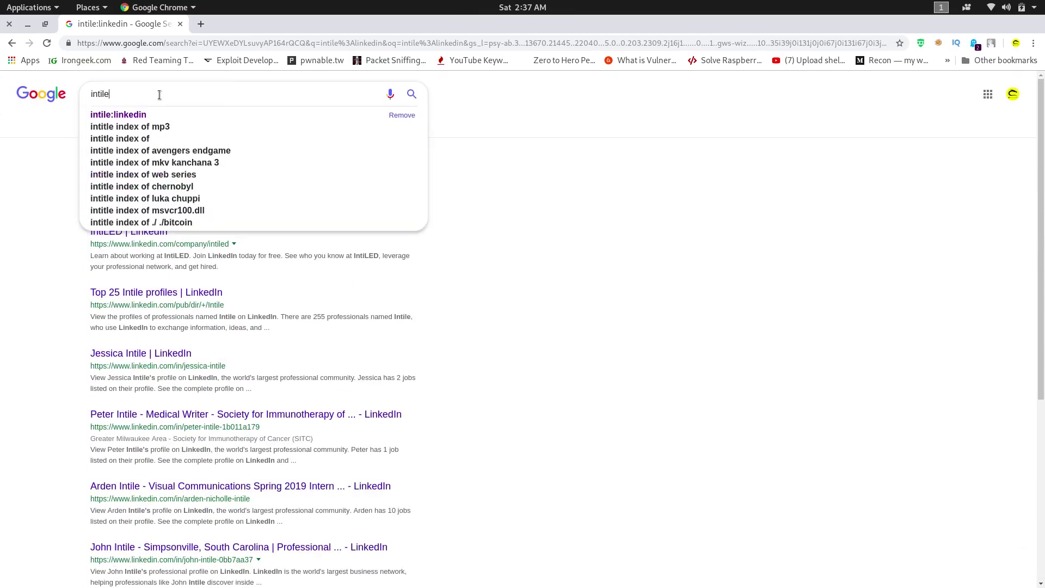
pyautogui.press('BackSpace')
pyautogui.write('url')
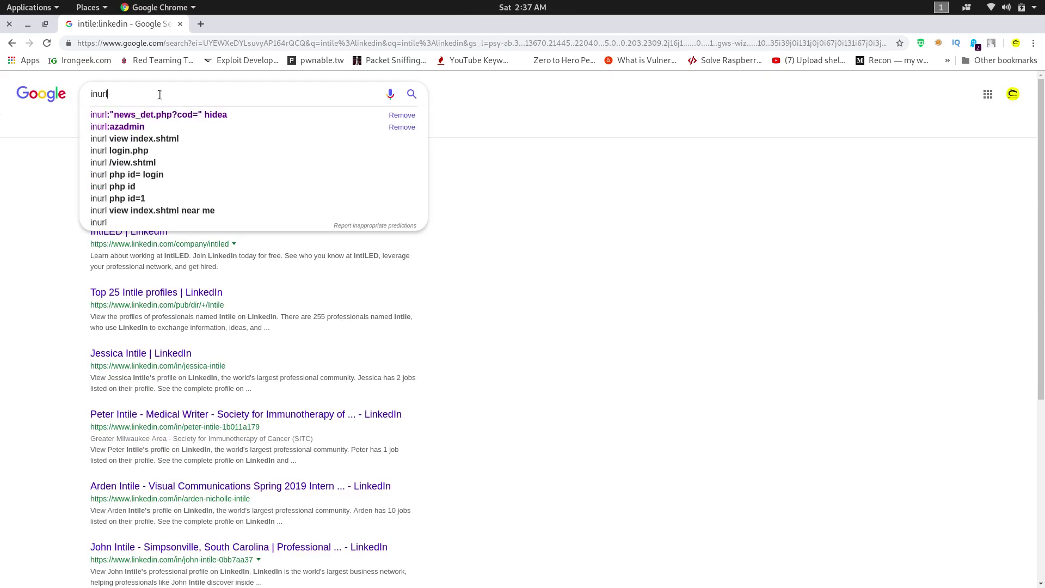
pyautogui.write(':hi')
pyautogui.press('Return')
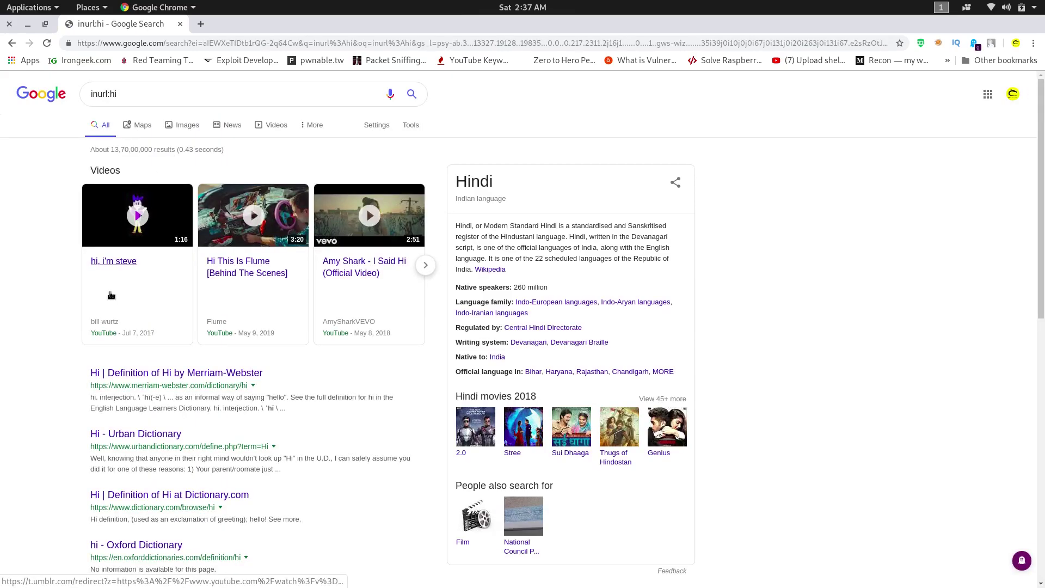
# Step: Highlight 'hi' in the Merriam-Webster and Urban Dictionary result URLs
pyautogui.scroll(-1, 110, 295)
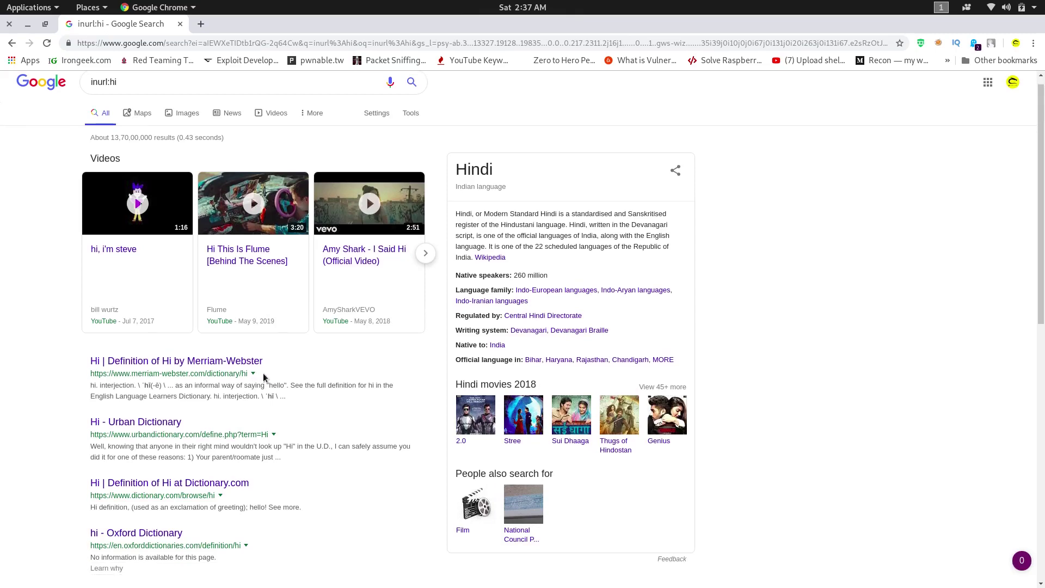
pyautogui.moveTo(242, 373); pyautogui.dragTo(238, 373)
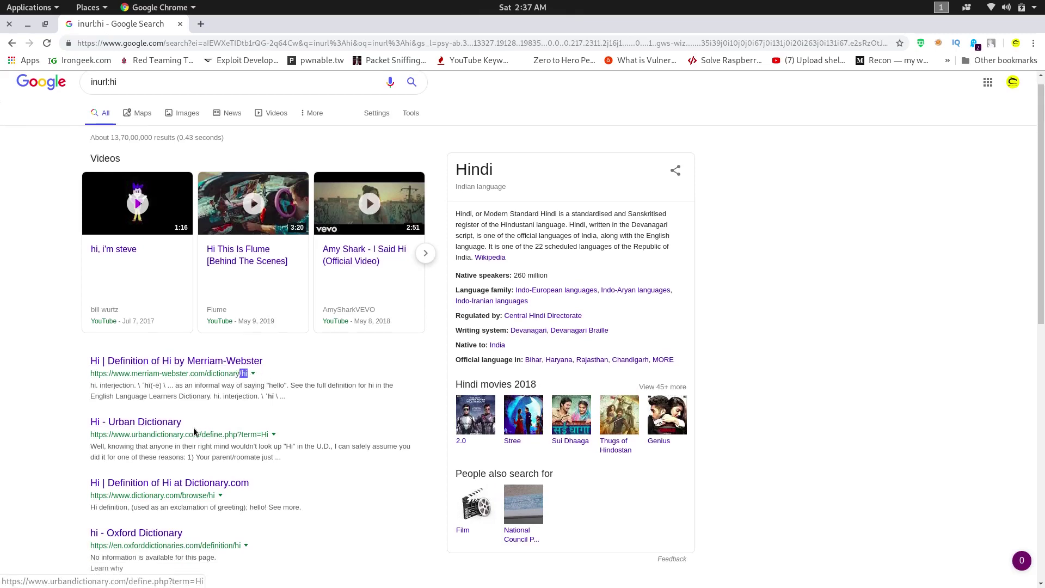
pyautogui.moveTo(273, 435); pyautogui.dragTo(261, 434)
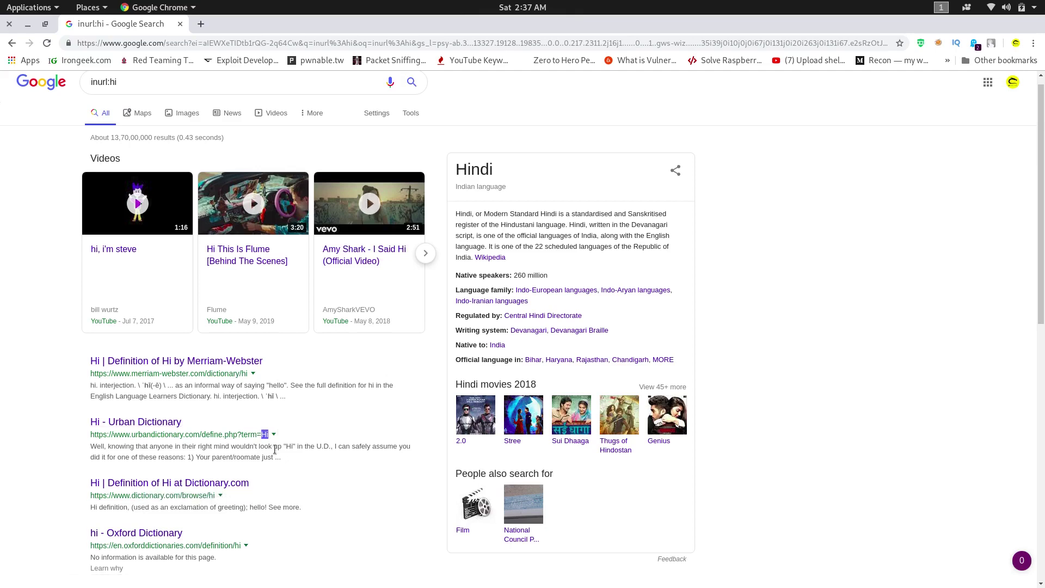
# Step: Delete the inurl:hi query from the search box and dismiss the history suggestions
pyautogui.click(155, 90)
pyautogui.hotkey('ctrl', 'a')
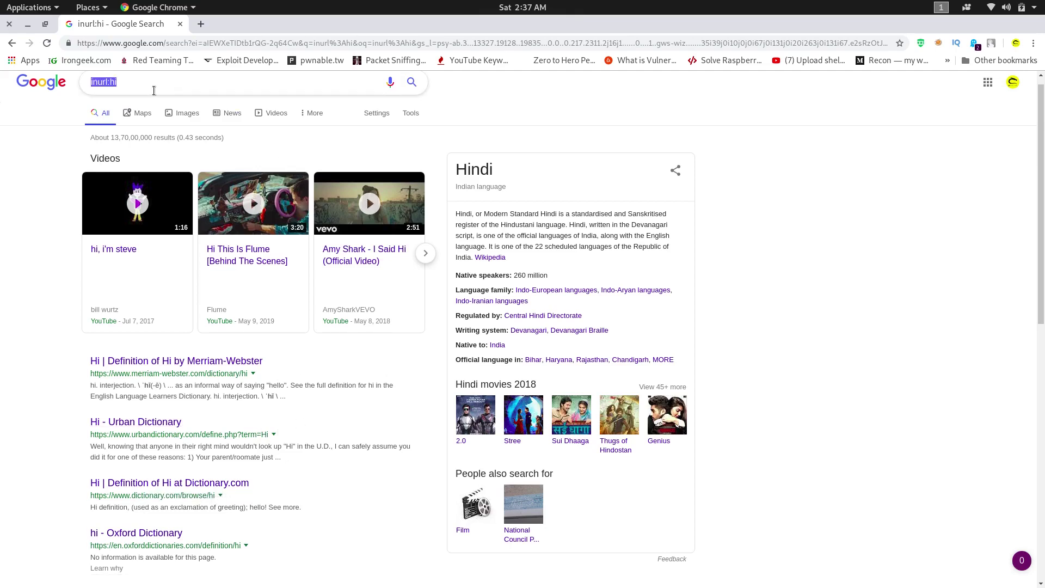
pyautogui.click(135, 83)
pyautogui.press('BackSpace')
pyautogui.press('BackSpace')
pyautogui.press('BackSpace')
pyautogui.press('BackSpace')
pyautogui.press('BackSpace')
pyautogui.press('BackSpace')
pyautogui.press('BackSpace')
pyautogui.press('BackSpace')
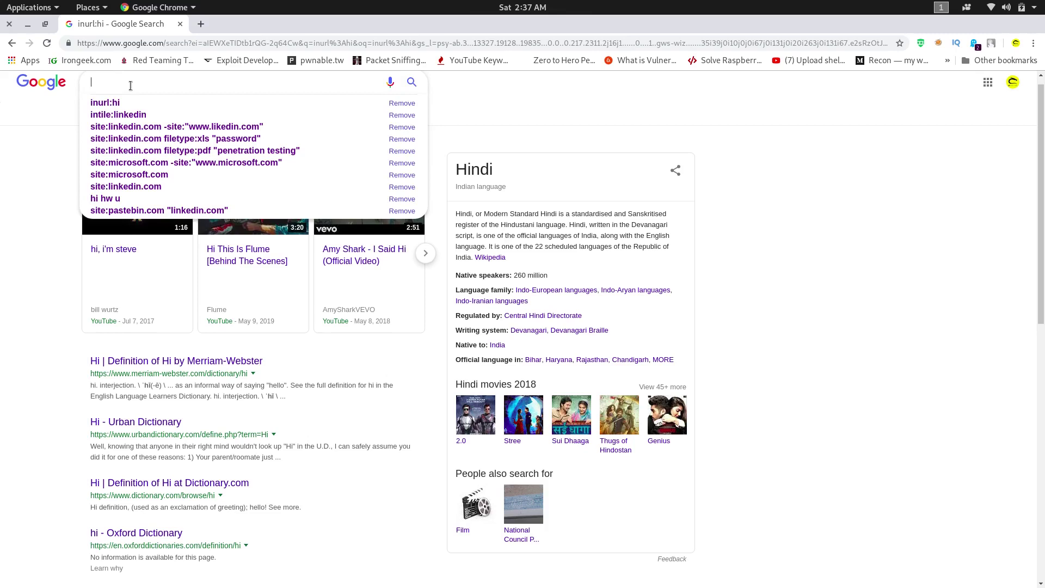
pyautogui.click(49, 136)
pyautogui.scroll(1, 51, 351)
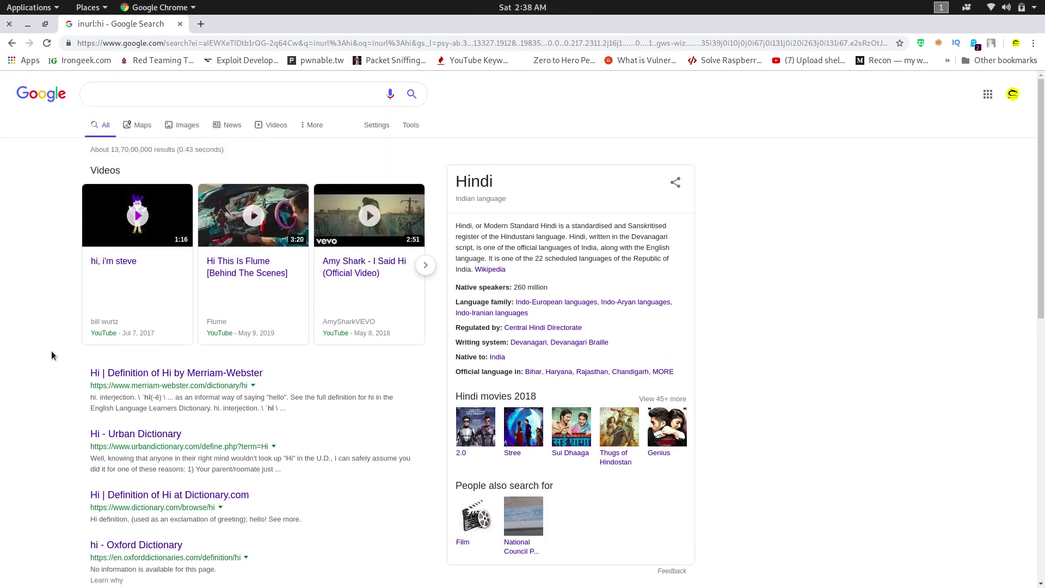
# Step: Search cache:linkedin.com to view Google's 27 Jun 2019 snapshot of the LinkedIn homepage
pyautogui.click(117, 99)
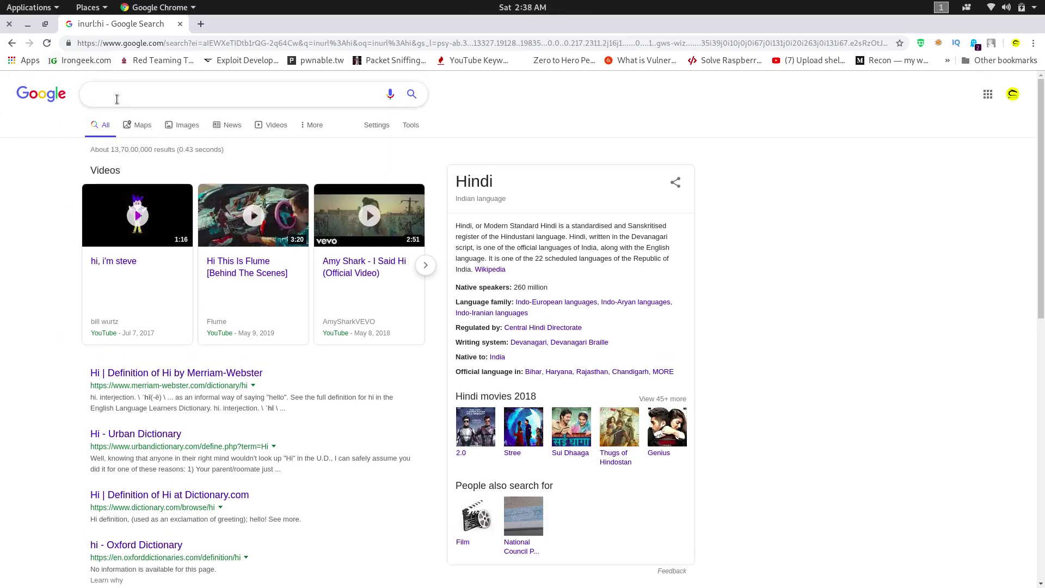
pyautogui.write('ca')
pyautogui.write(':linkedin.com')
pyautogui.press('Return')
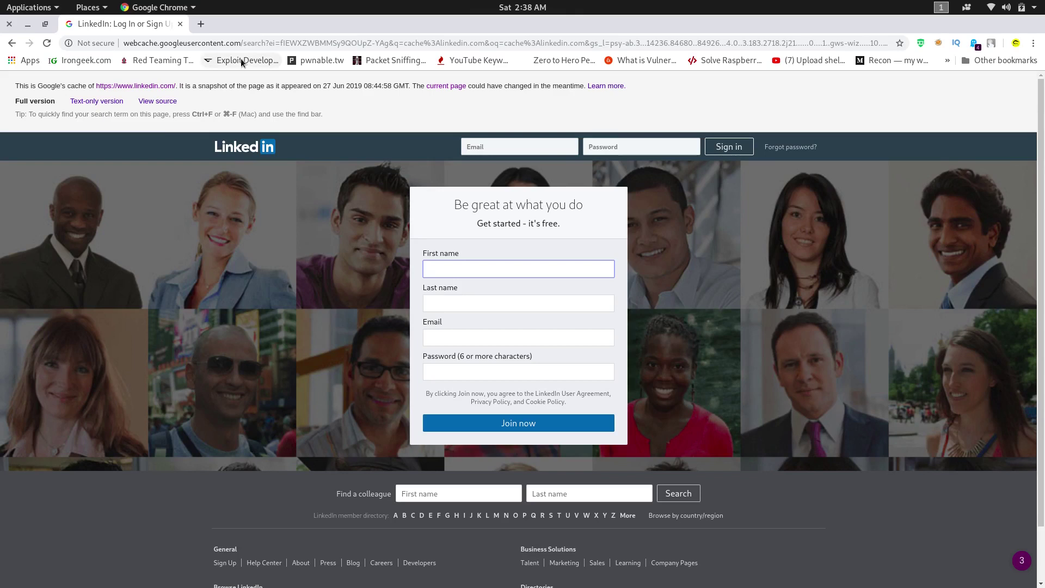
# Step: Go back to the inurl:hi results and scroll through them
pyautogui.click(12, 43)
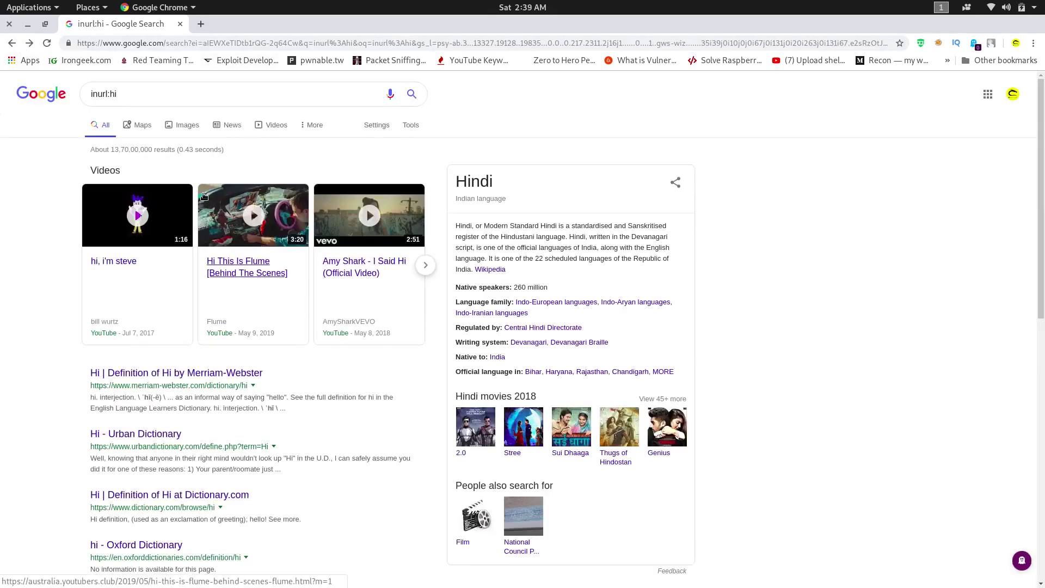
pyautogui.scroll(-1, 204, 196)
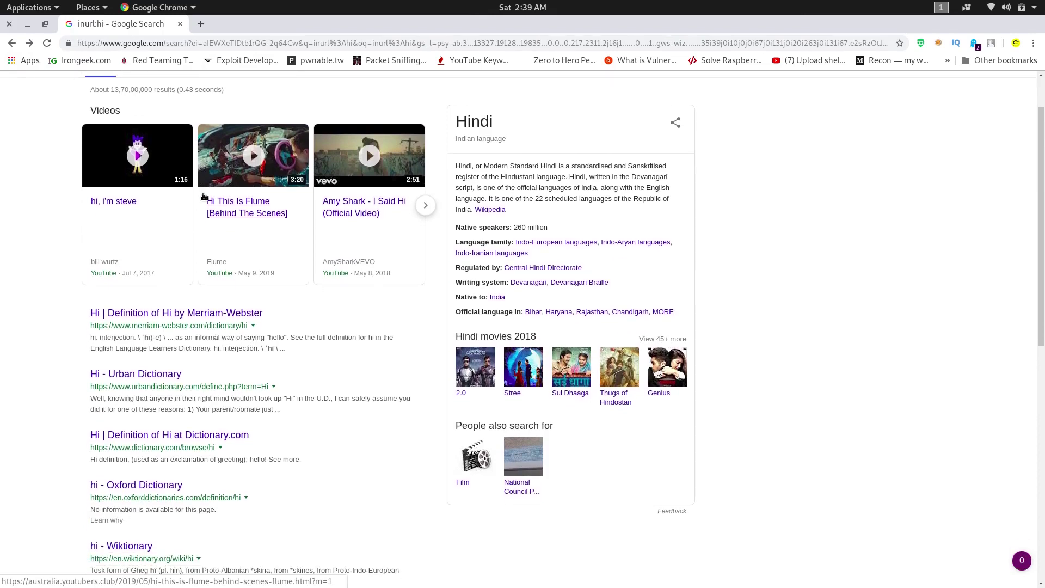
pyautogui.scroll(1, 53, 123)
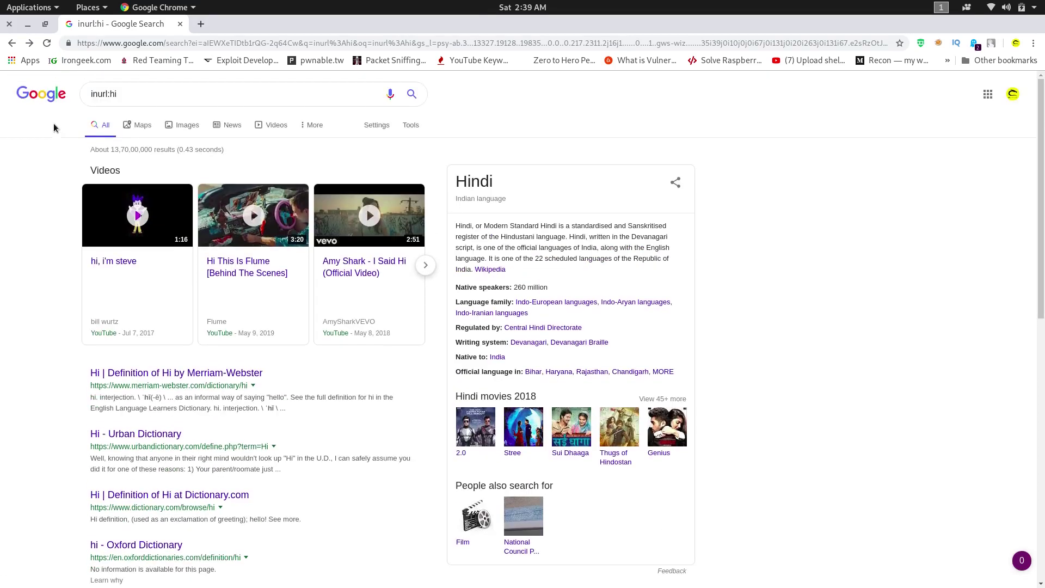
# Step: Clear the inurl:hi query from the search box and dismiss the history suggestions
pyautogui.doubleClick(92, 104)
pyautogui.click(40, 261)
pyautogui.doubleClick(91, 96)
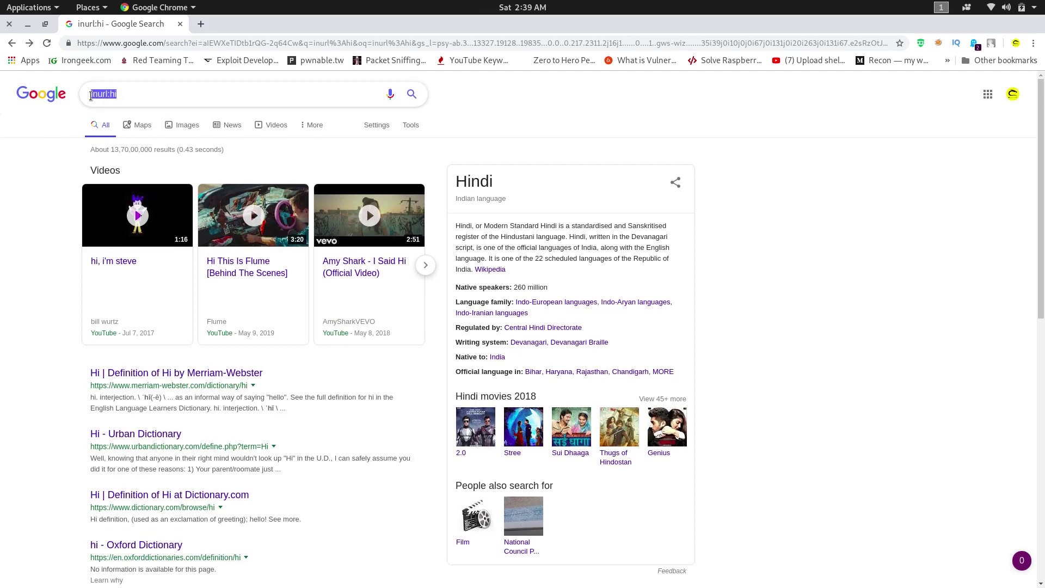
pyautogui.press('BackSpace')
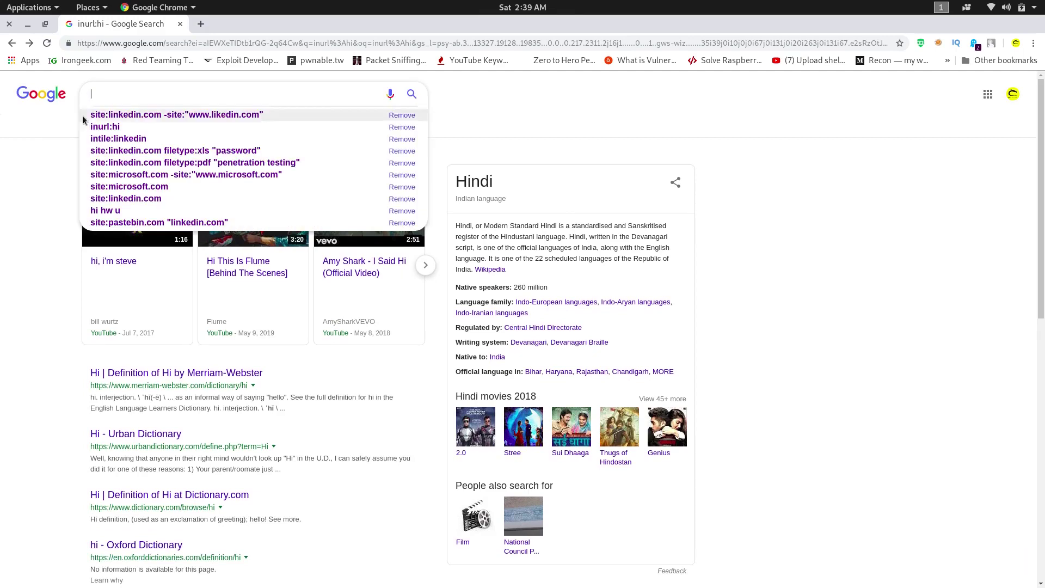
pyautogui.click(57, 147)
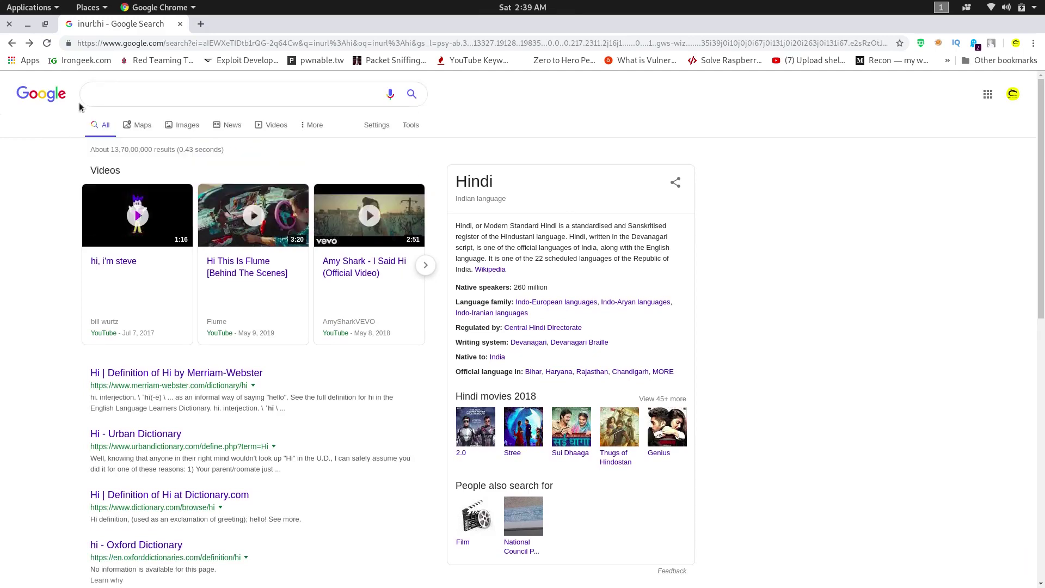
pyautogui.click(115, 94)
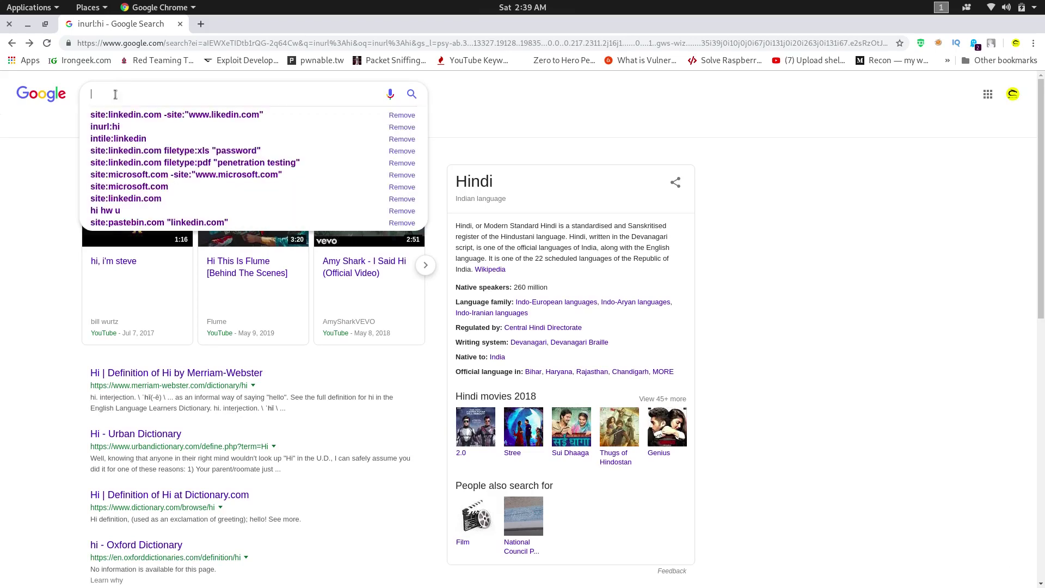
pyautogui.click(51, 169)
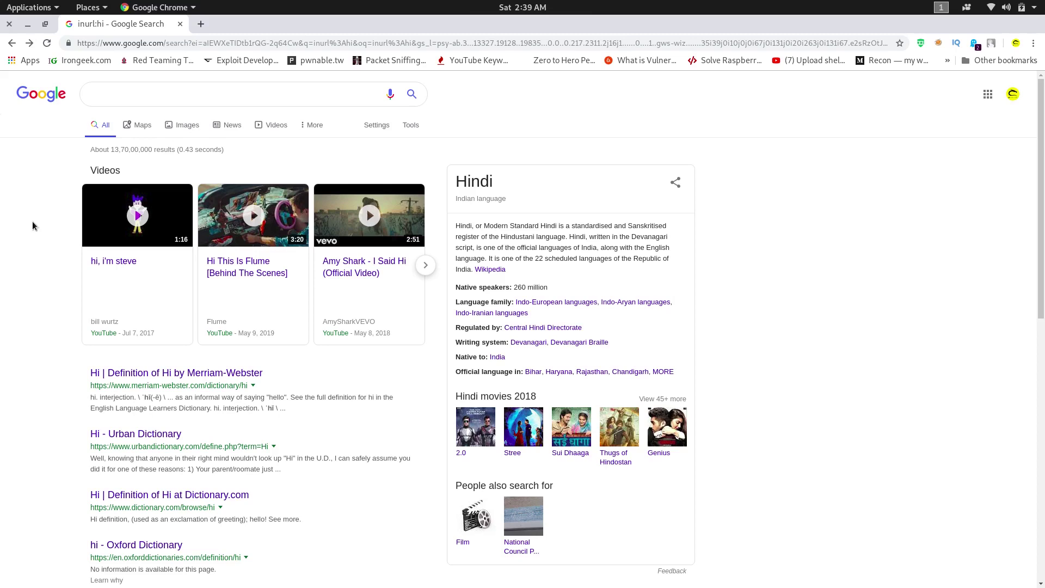
# Step: In a fresh tab, search Google for ghdb and dismiss the search suggestions
pyautogui.hotkey('ctrl', 'n')
pyautogui.write('gd')
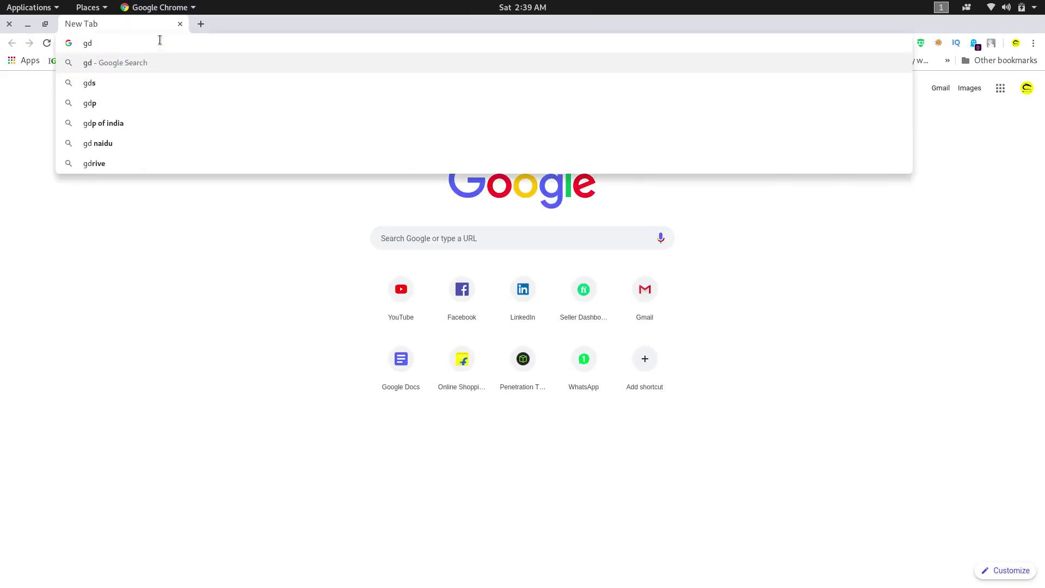
pyautogui.press('BackSpace')
pyautogui.write('hdb')
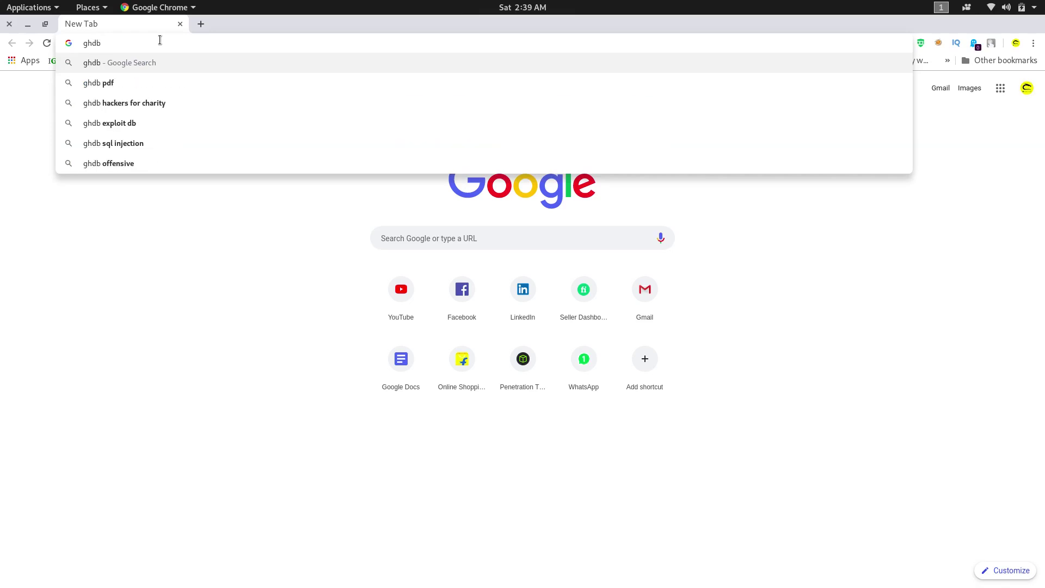
pyautogui.press('Return')
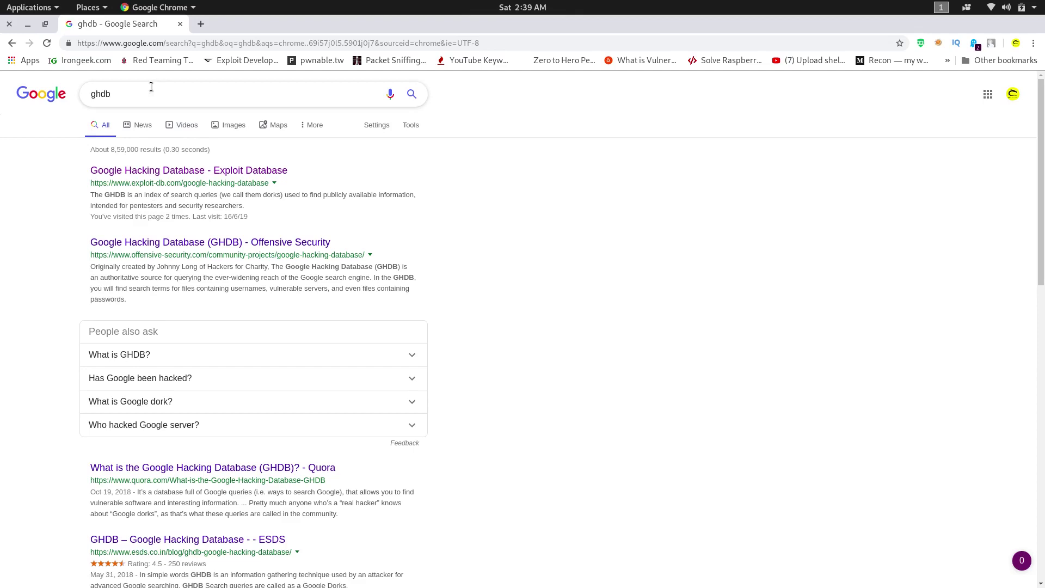
pyautogui.moveTo(111, 94); pyautogui.dragTo(88, 93)
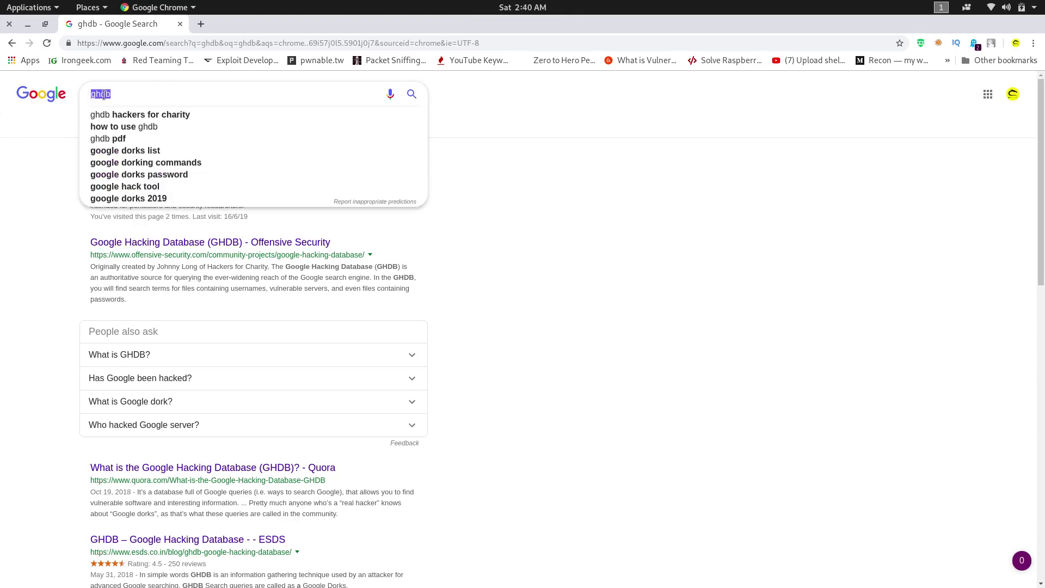
pyautogui.click(123, 95)
pyautogui.click(41, 249)
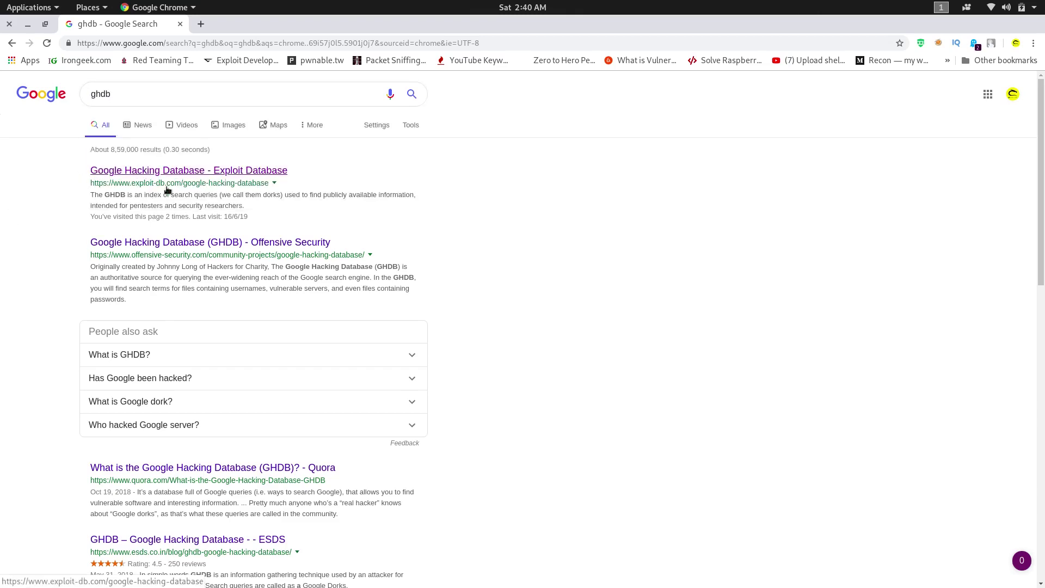
# Step: Open the Exploit Database Google Hacking Database result
pyautogui.click(159, 172)
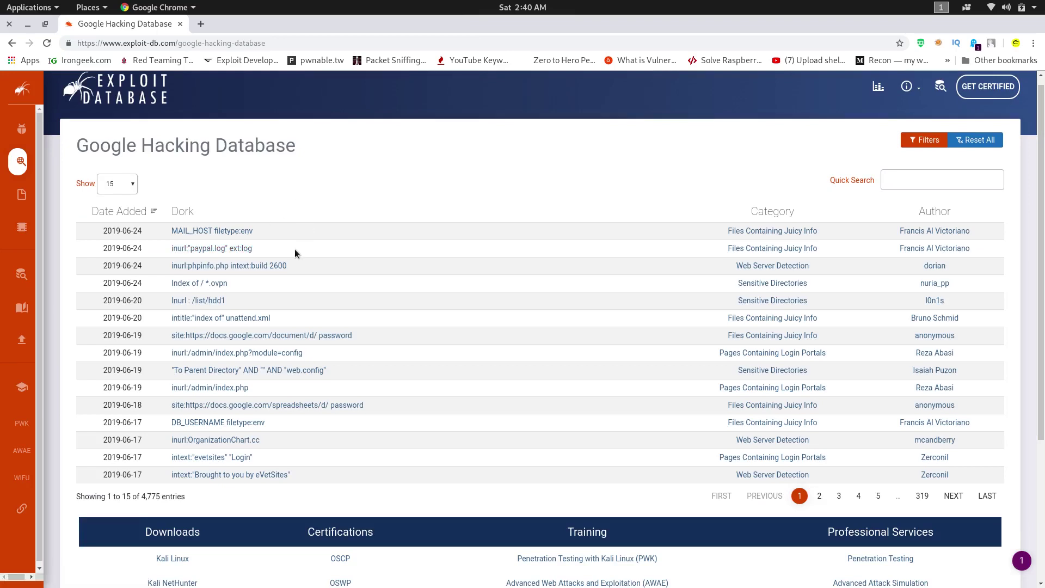
pyautogui.scroll(-3, 294, 250)
pyautogui.scroll(4, 295, 250)
# Step: Show 120 dork entries per page and scroll through the table
pyautogui.click(120, 198)
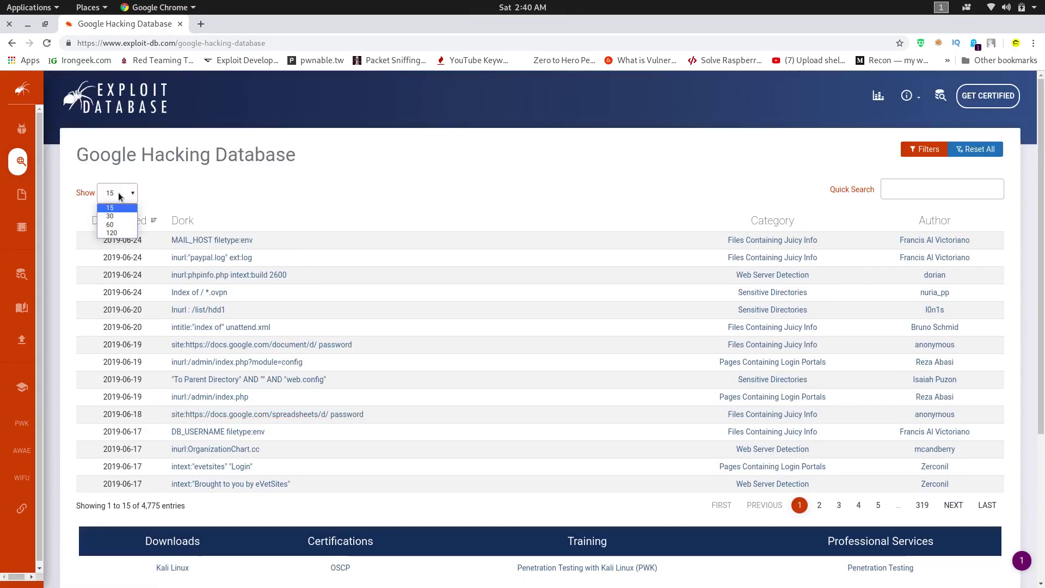
pyautogui.click(124, 211)
pyautogui.click(130, 193)
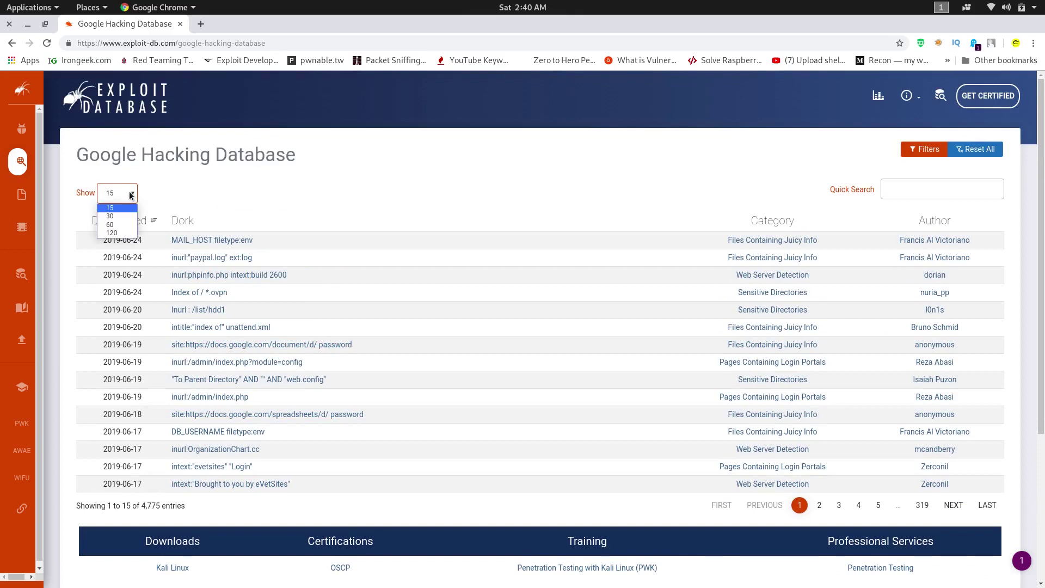
pyautogui.click(134, 238)
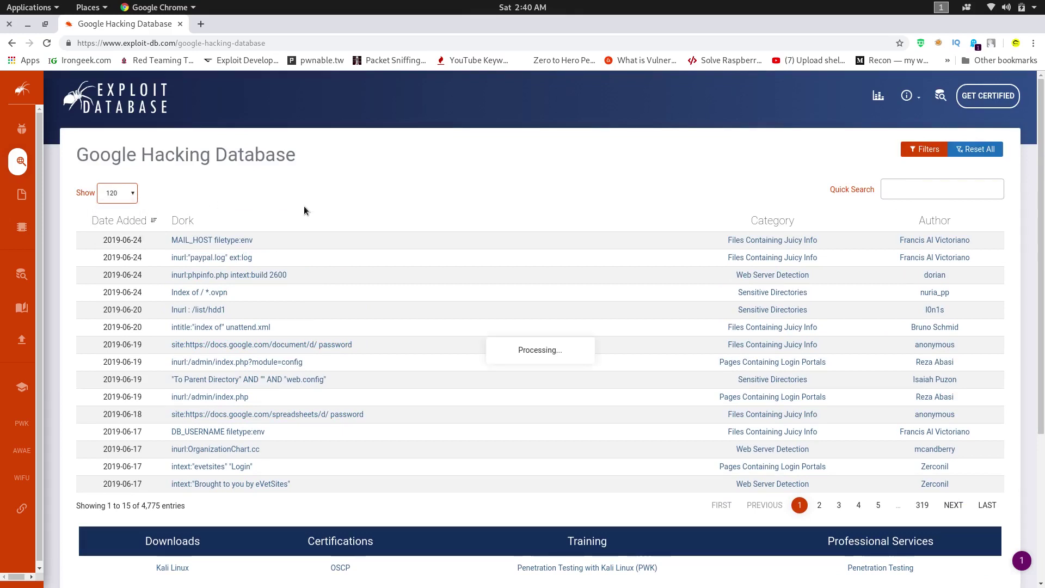
pyautogui.scroll(-4, 304, 207)
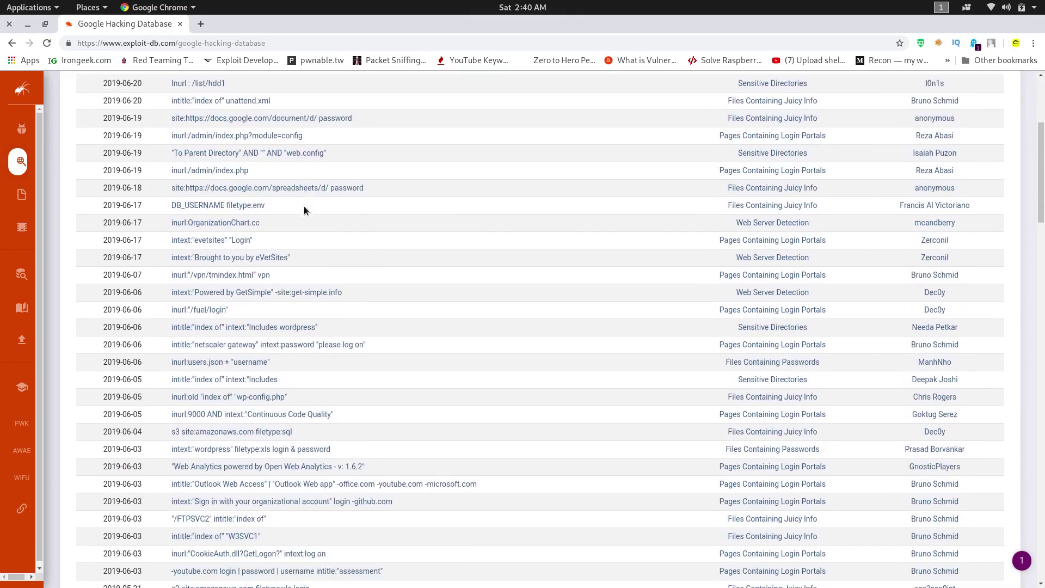
pyautogui.scroll(-9, 304, 210)
pyautogui.scroll(-17, 304, 210)
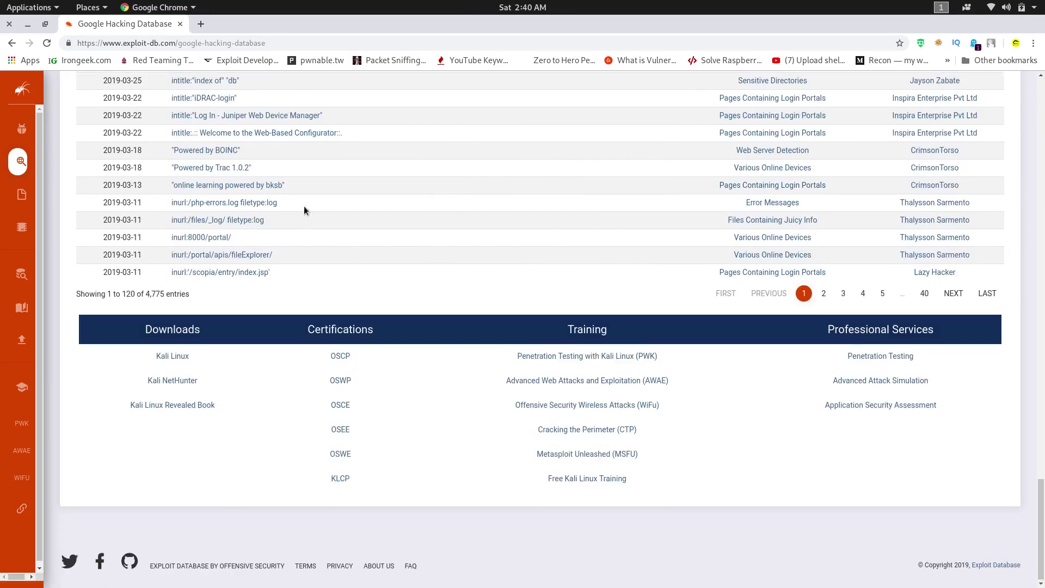
pyautogui.scroll(20, 304, 210)
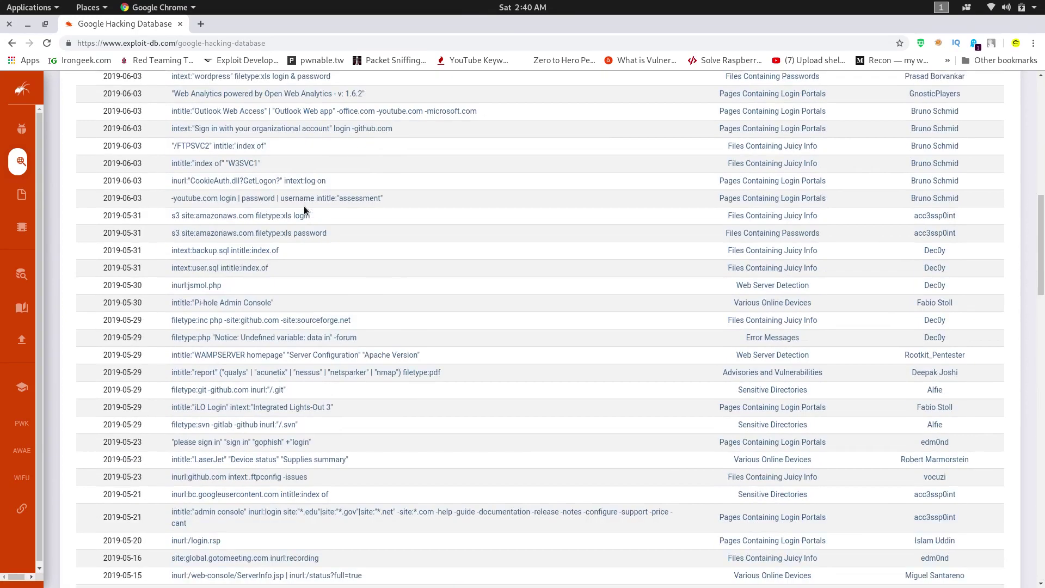
pyautogui.scroll(11, 304, 210)
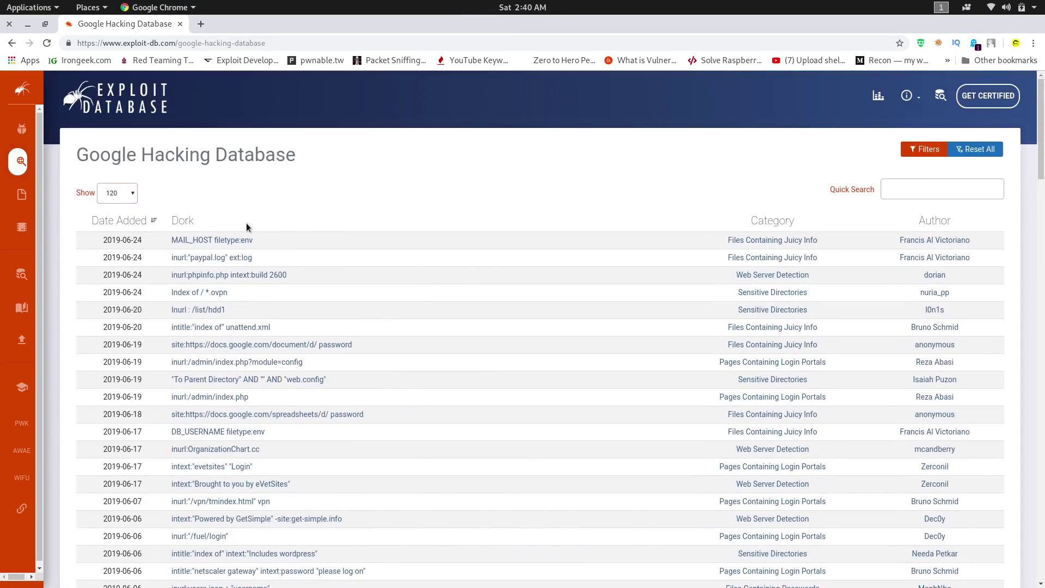
pyautogui.scroll(-3, 246, 223)
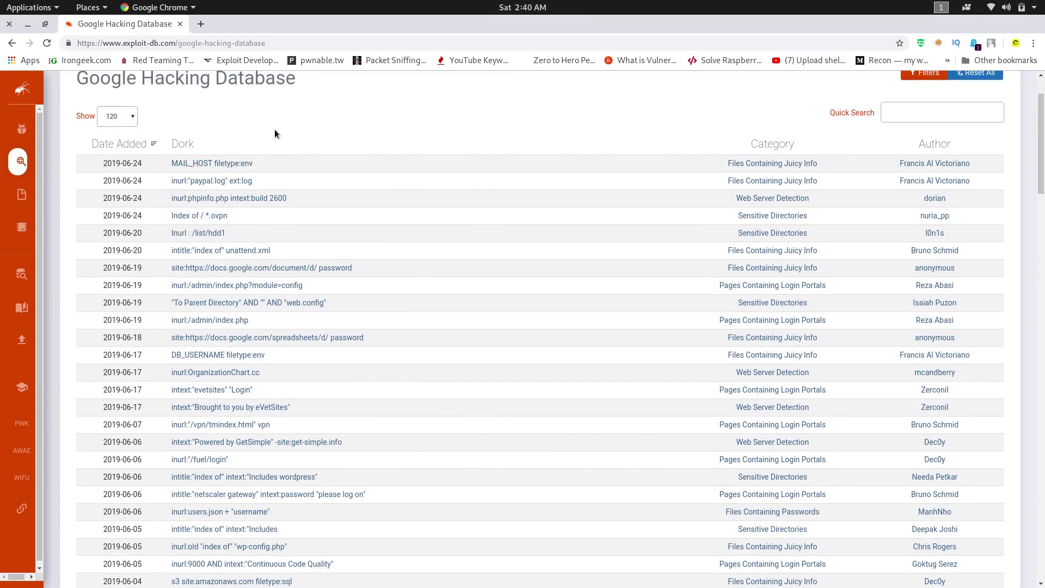
# Step: Try selecting the MAIL_HOST filetype:env and Outlook Web Access dork texts
pyautogui.moveTo(271, 165); pyautogui.dragTo(174, 164)
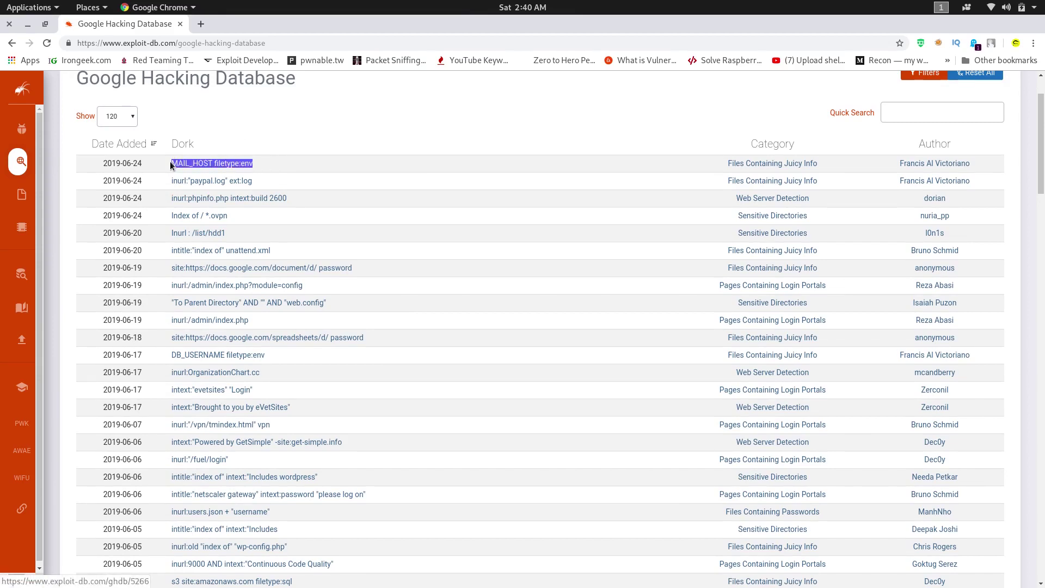
pyautogui.click(230, 148)
pyautogui.scroll(-6, 231, 148)
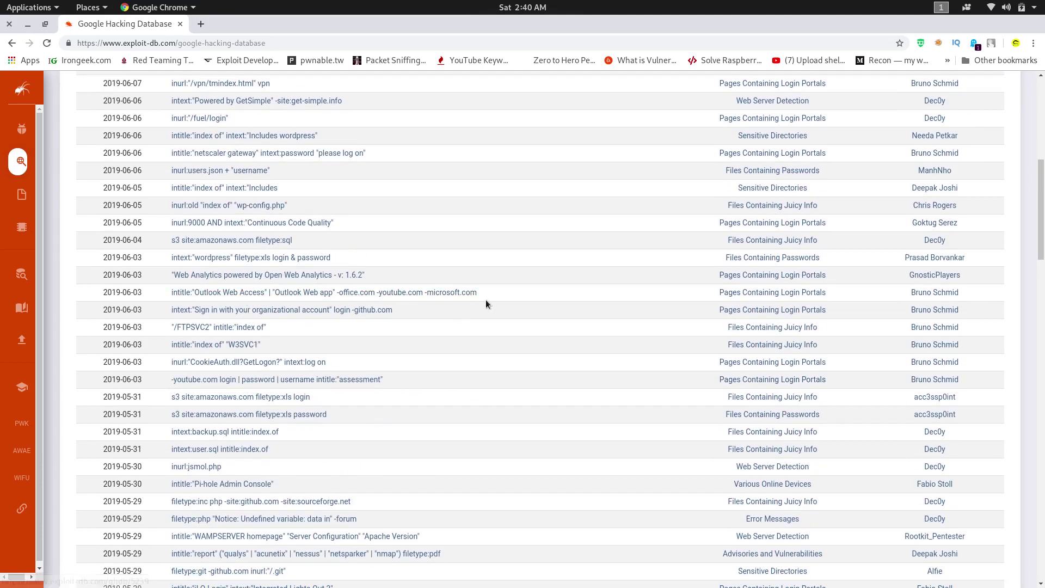
pyautogui.moveTo(479, 292)
pyautogui.mouseDown()
pyautogui.moveTo(468, 295)
pyautogui.moveTo(485, 299)
pyautogui.mouseUp()
# Step: Select the filetype:git -github.com inurl:"/.git" dork and bring up its context menu
pyautogui.scroll(-1, 366, 361)
pyautogui.scroll(-2, 841, 516)
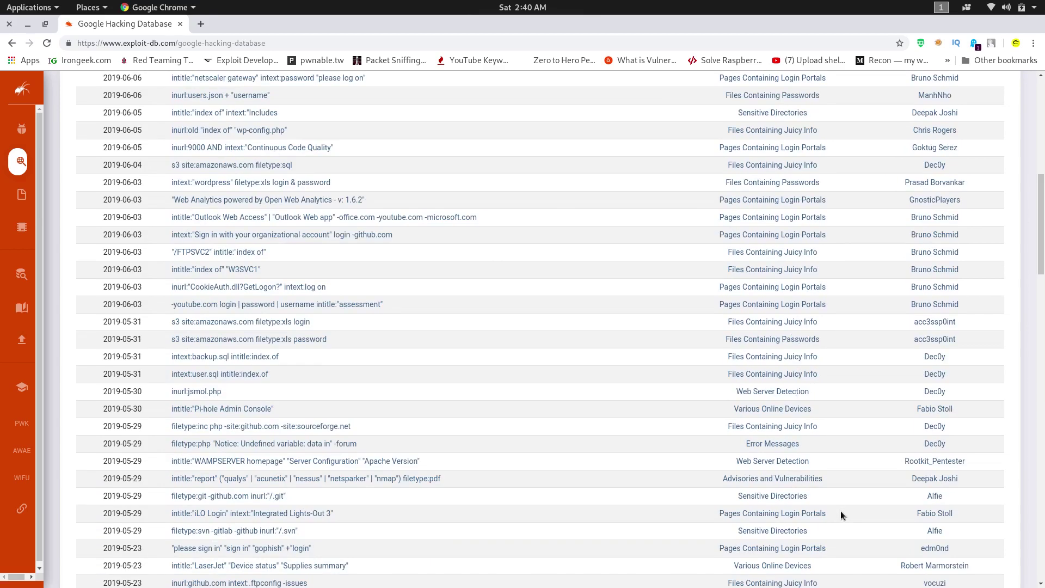
pyautogui.scroll(15, 708, 397)
pyautogui.scroll(-5, 707, 398)
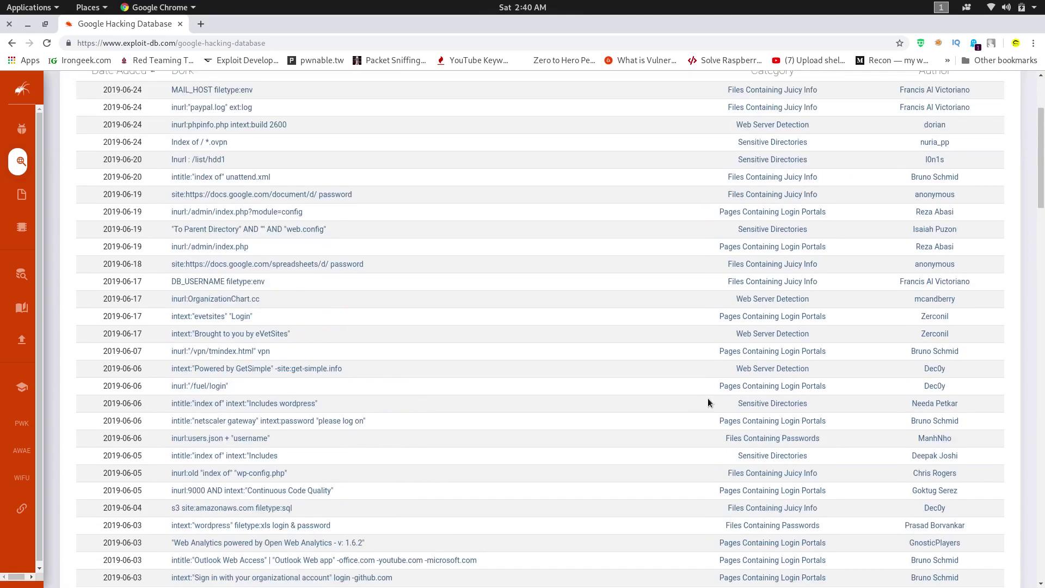
pyautogui.scroll(-3, 707, 402)
pyautogui.scroll(-1, 707, 402)
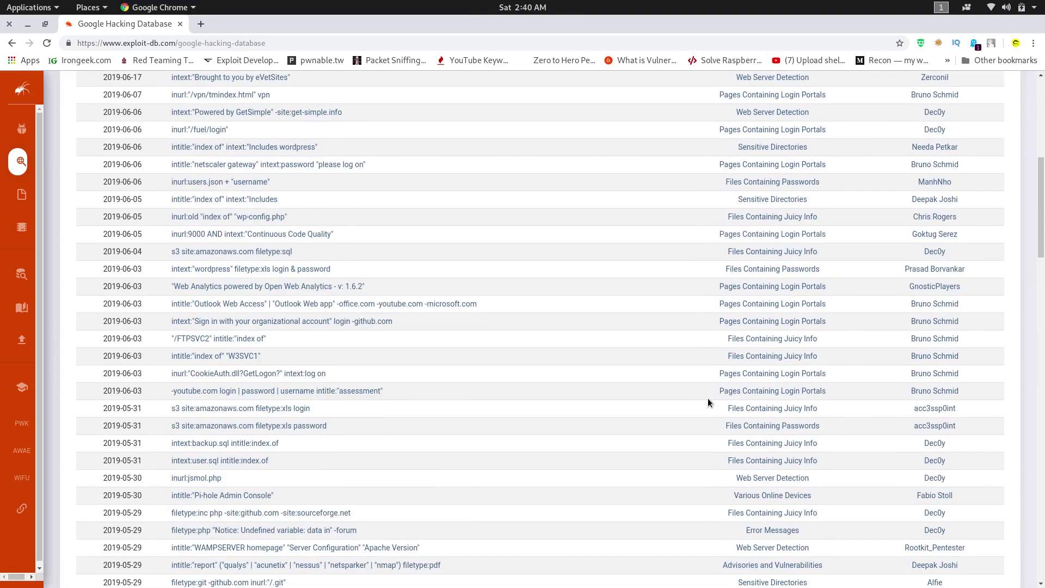
pyautogui.scroll(-2, 756, 499)
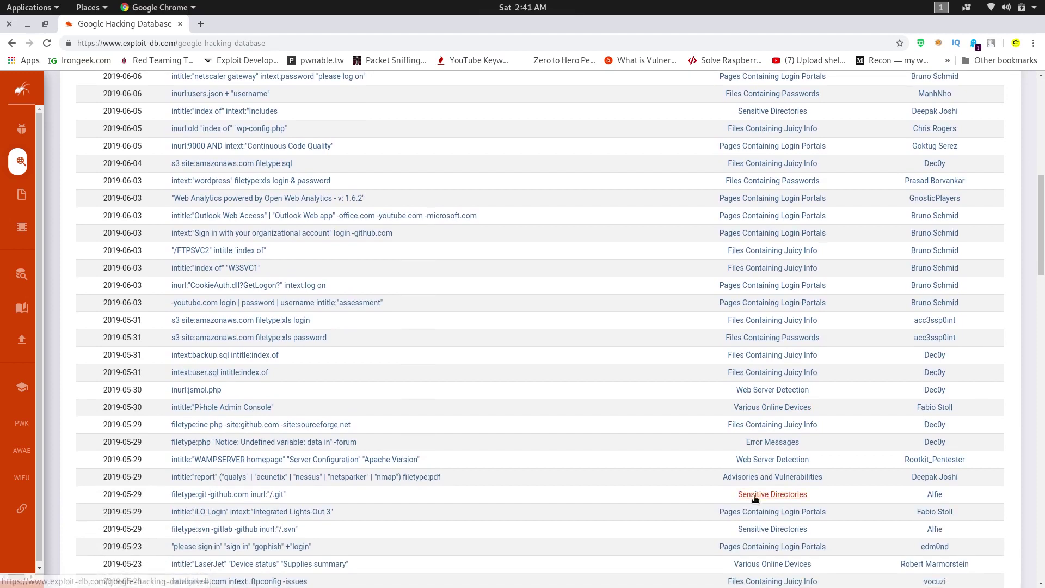
pyautogui.moveTo(300, 495); pyautogui.dragTo(175, 493)
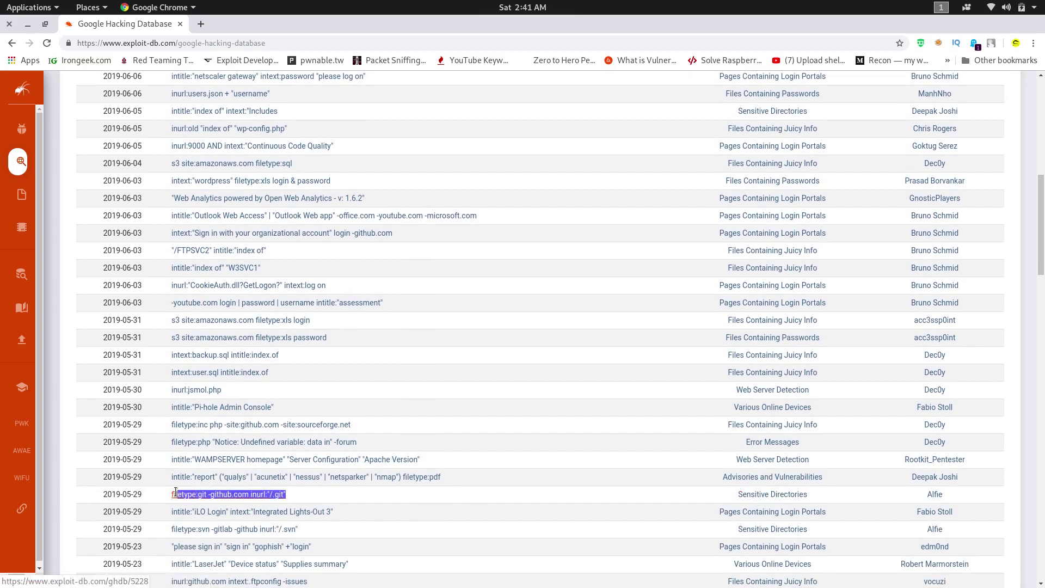
pyautogui.rightClick(188, 493)
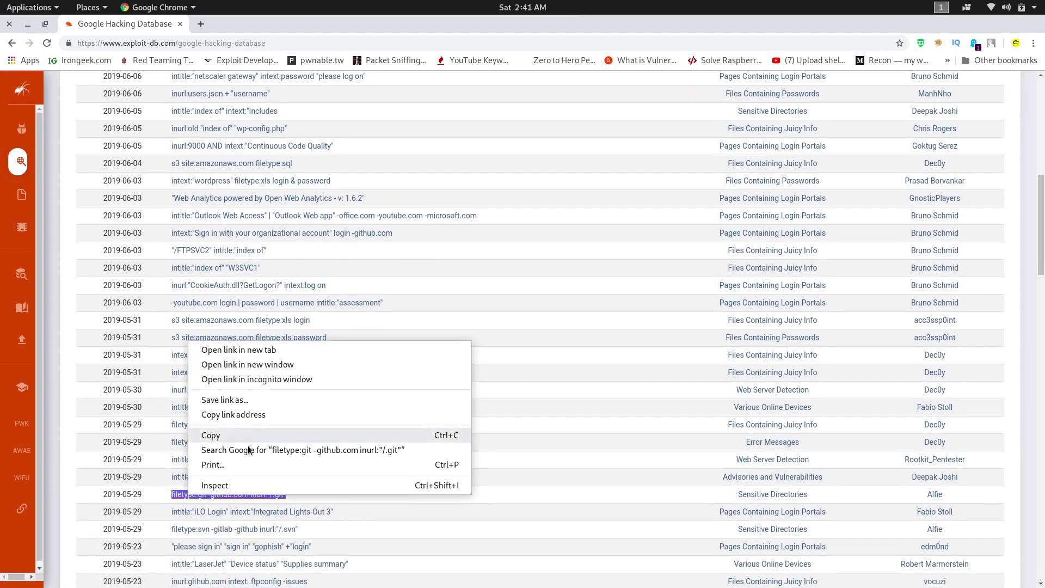
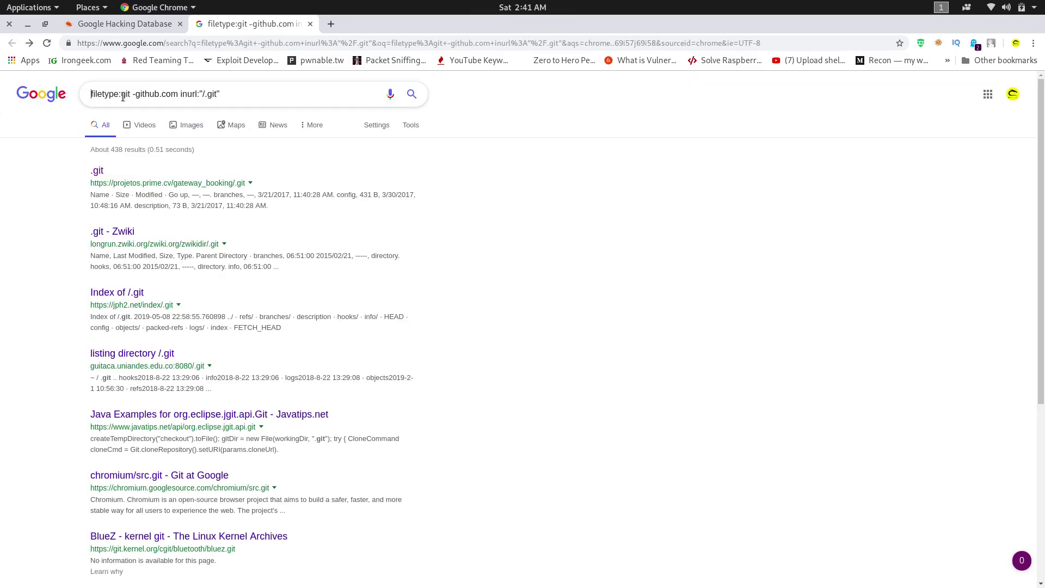
# Step: Prefix the .git dork query with 'site: linkedin.com' and run the search again
pyautogui.write('in')
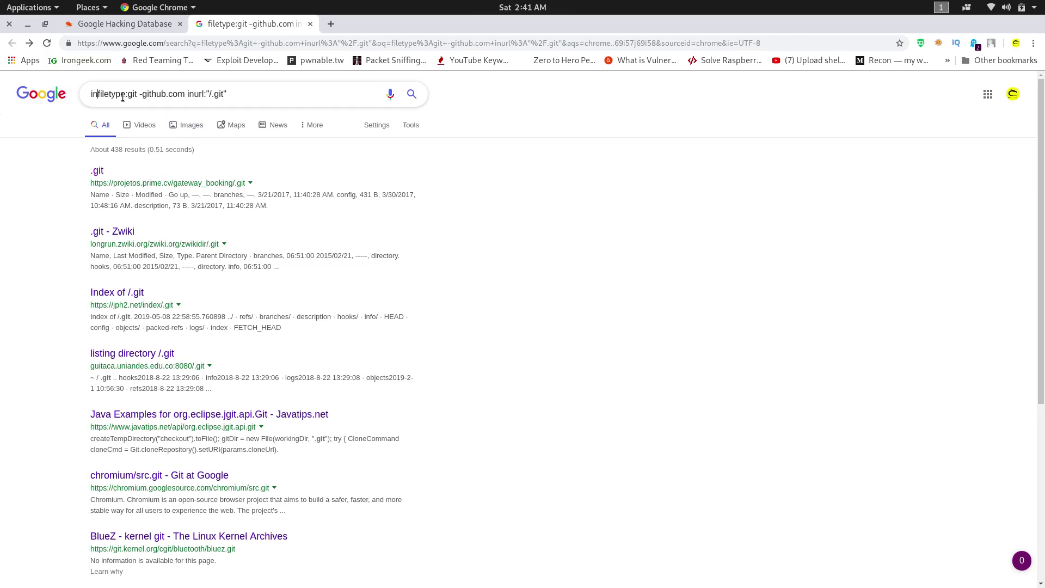
pyautogui.press('BackSpace')
pyautogui.press('BackSpace')
pyautogui.write('site:')
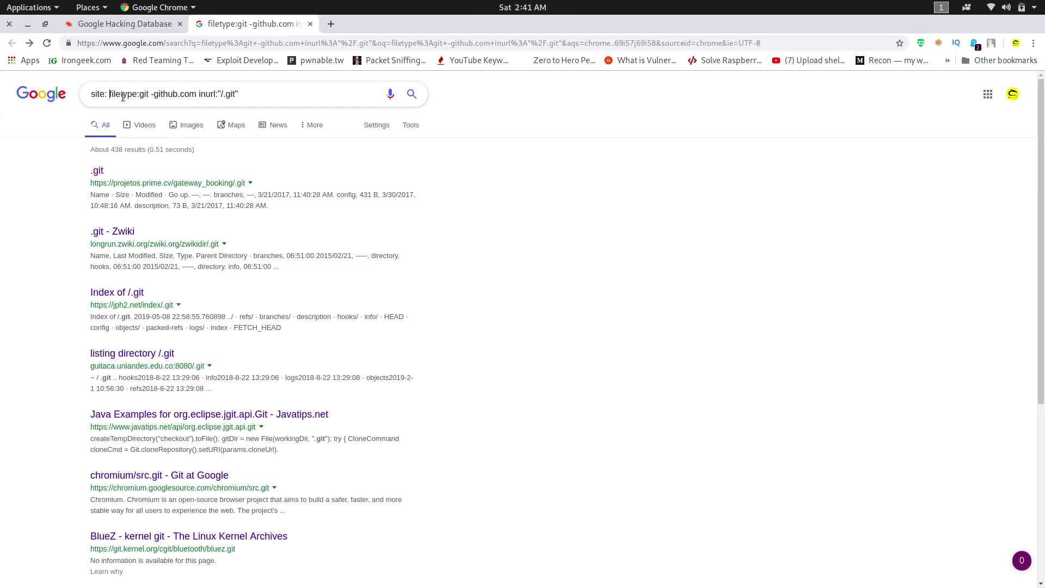
pyautogui.write(' linkedin')
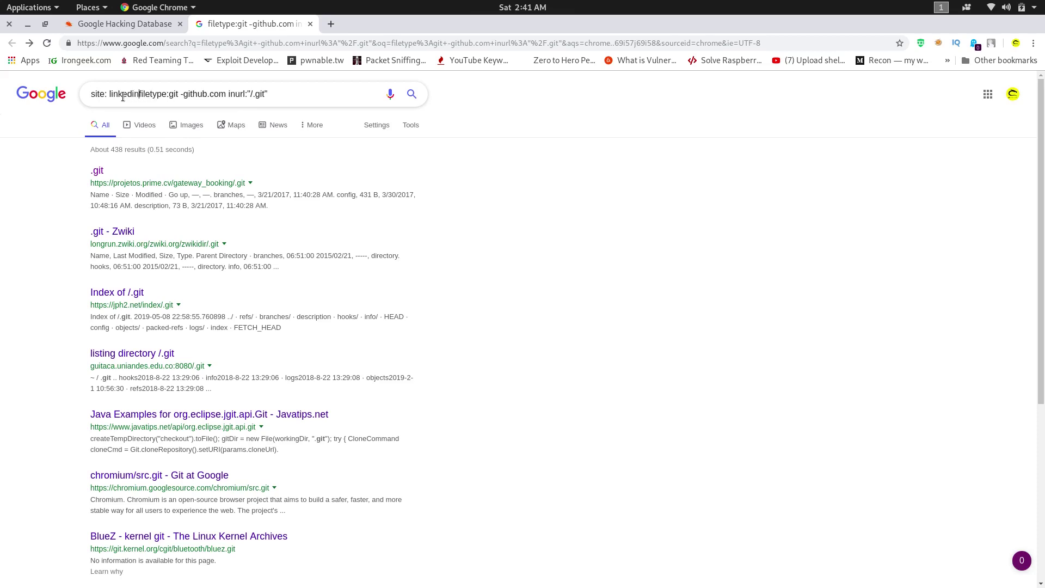
pyautogui.write('.com')
pyautogui.press('Return')
# Step: Close the Google results tab and return the GHDB table to the newest 2019-06-24 dorks
pyautogui.click(310, 23)
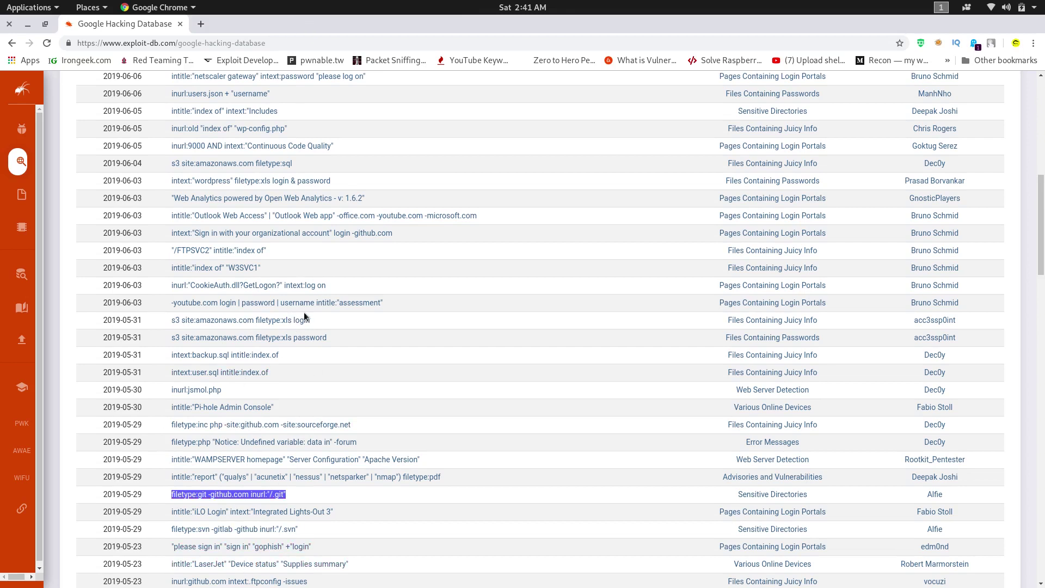
pyautogui.scroll(10, 305, 317)
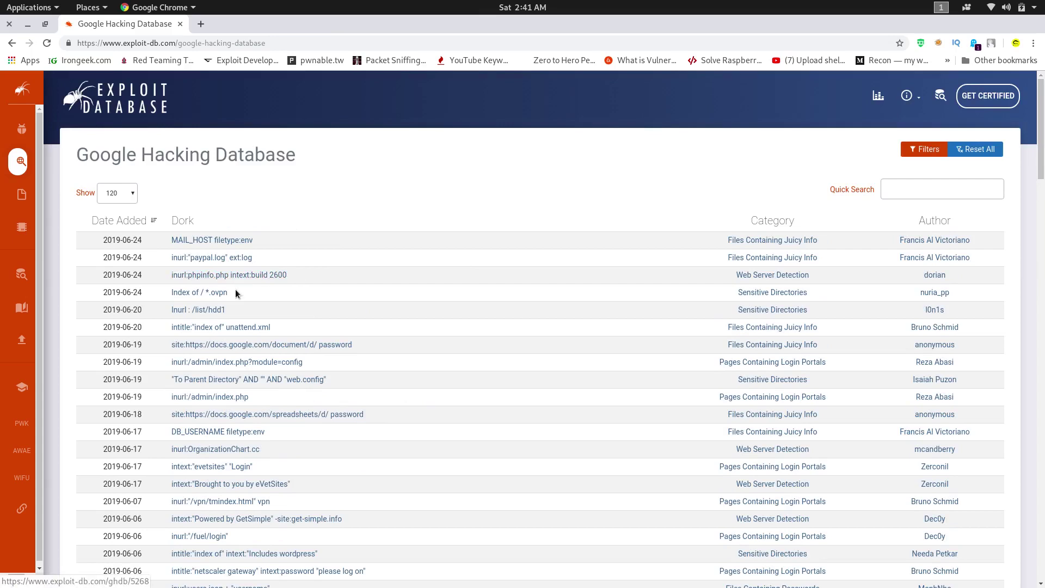
pyautogui.scroll(-1, 244, 298)
pyautogui.scroll(-5, 244, 298)
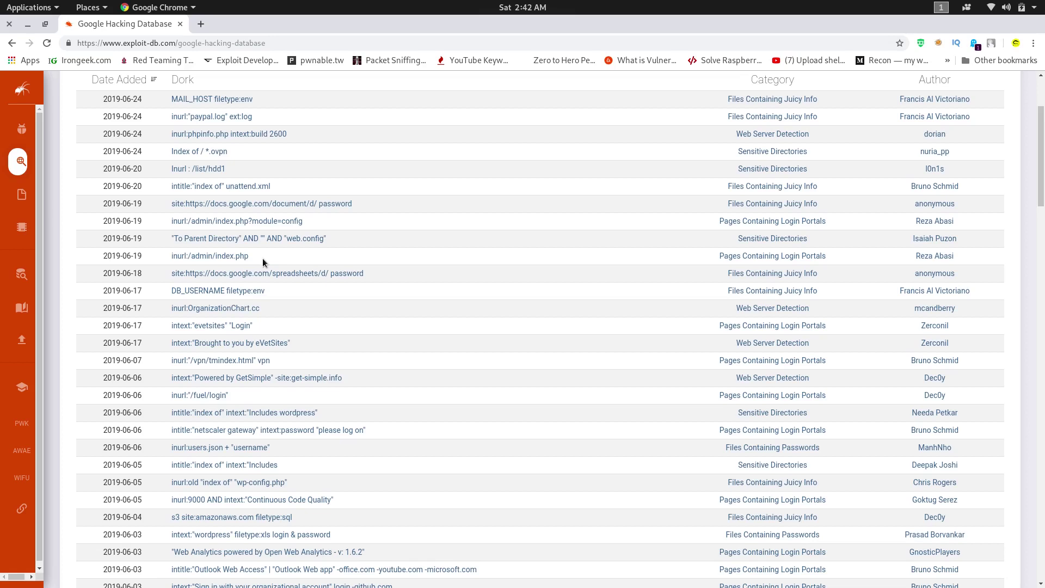
pyautogui.moveTo(297, 340); pyautogui.dragTo(172, 340)
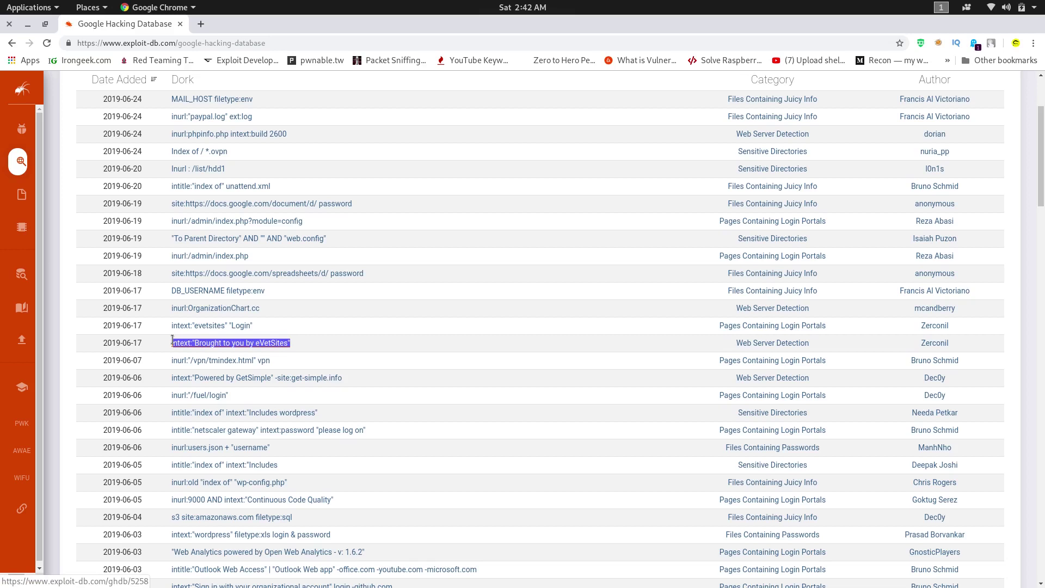
pyautogui.click(335, 343)
pyautogui.scroll(-1, 294, 376)
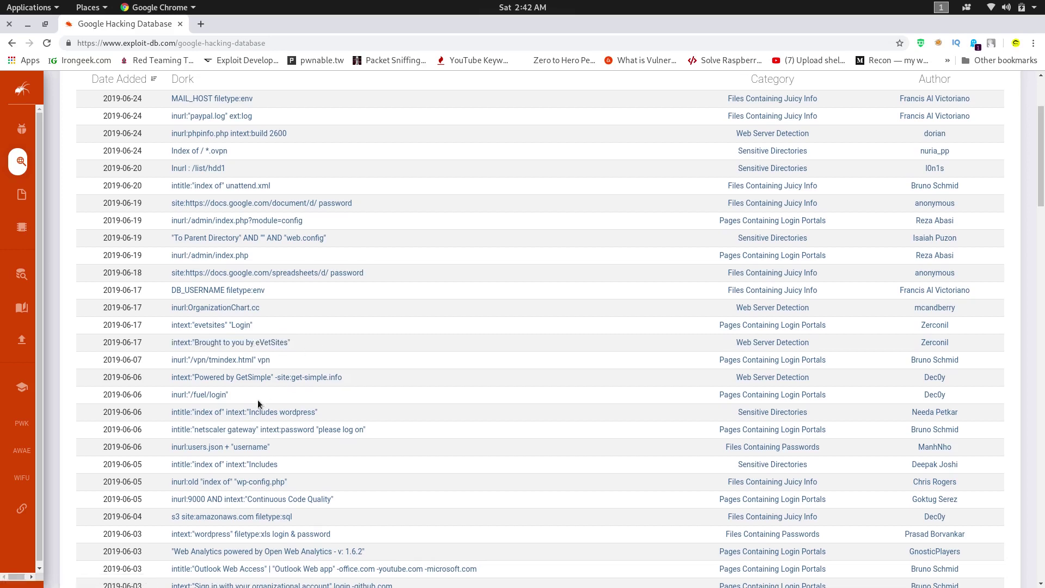
# Step: Google the inurl:"/fuel/login" dork in a new tab and open the first fnps.org Login result
pyautogui.rightClick(191, 395)
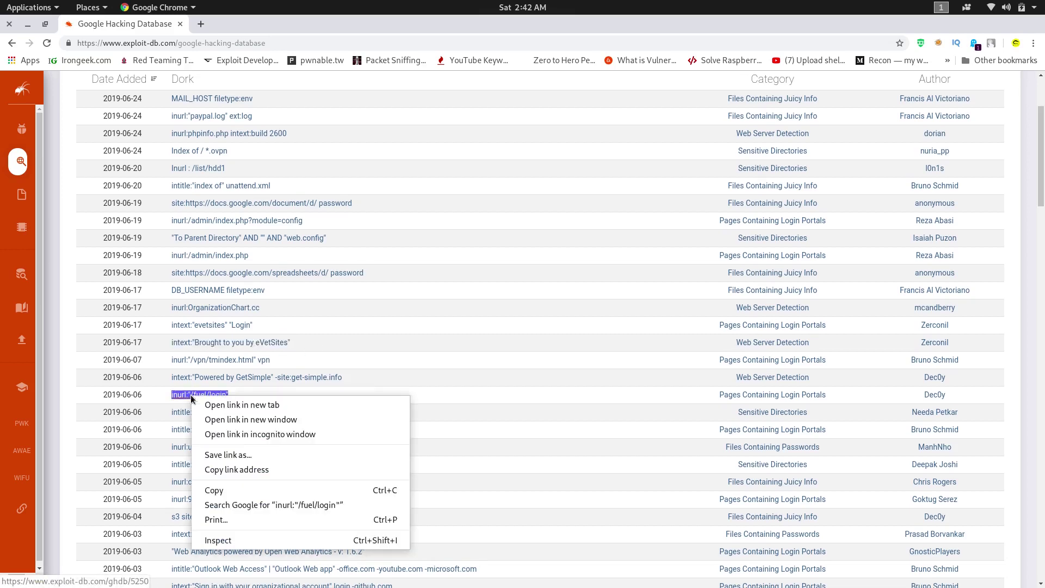
pyautogui.click(234, 506)
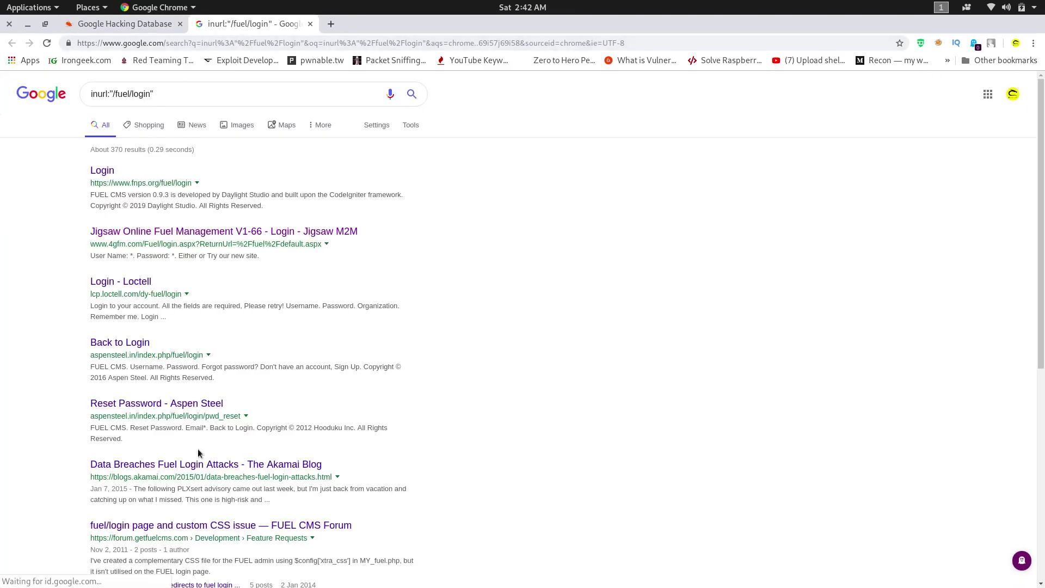
pyautogui.click(109, 177)
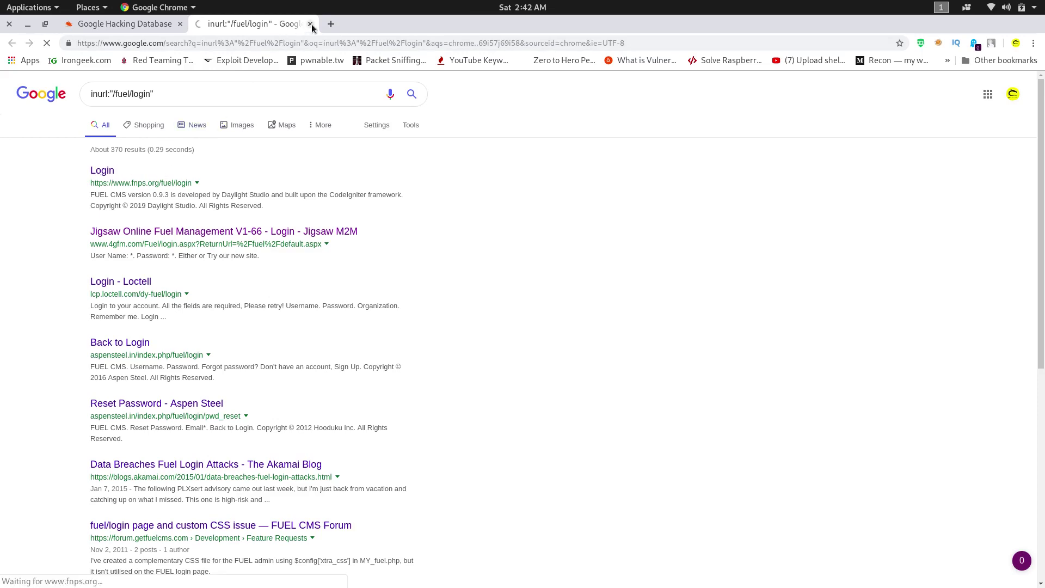
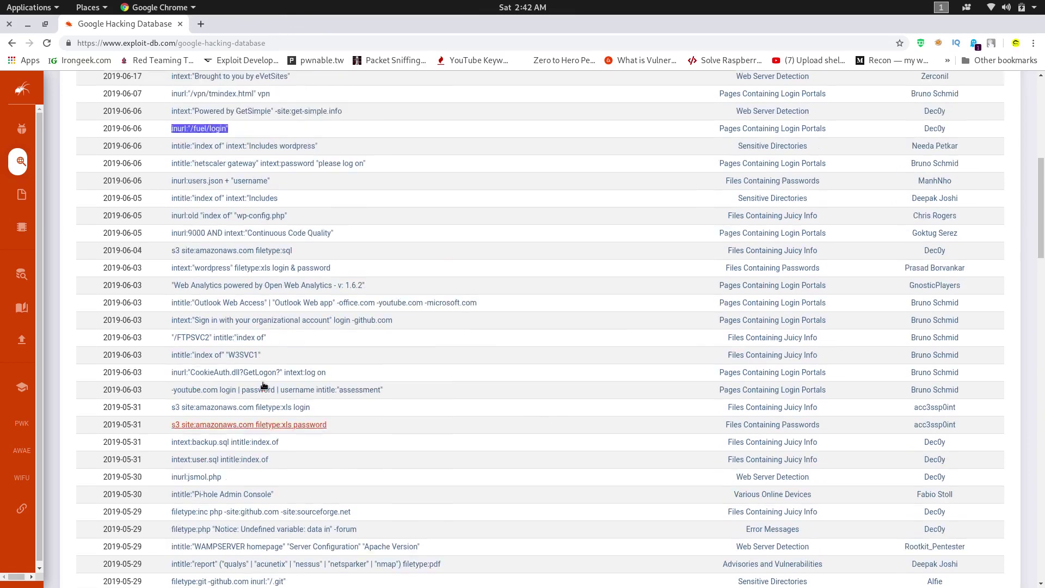
# Step: Search Google for the inurl:"/fuel/login" dork from its Exploit-DB entry's context menu
pyautogui.rightClick(218, 289)
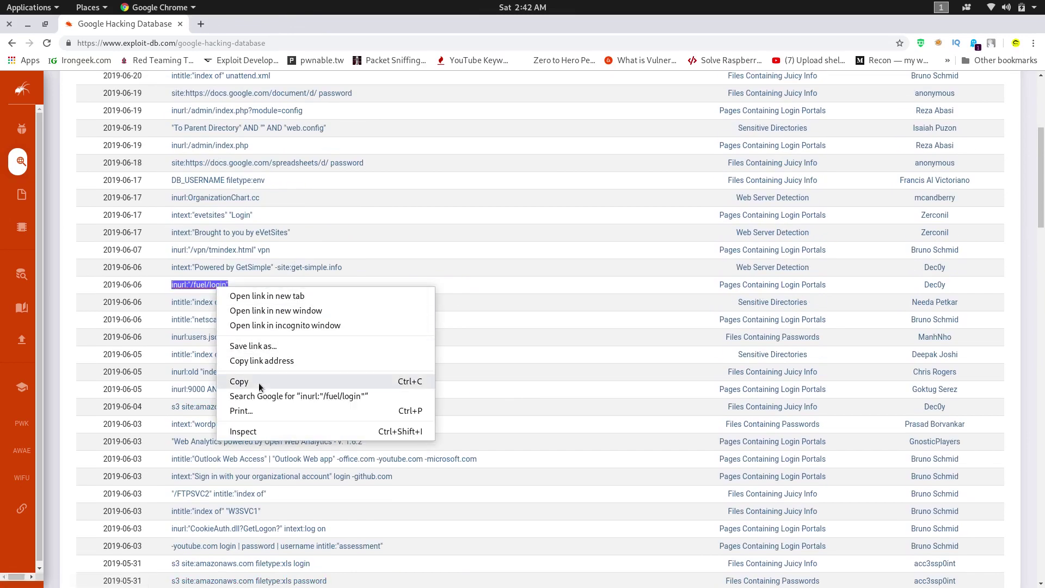
pyautogui.click(264, 396)
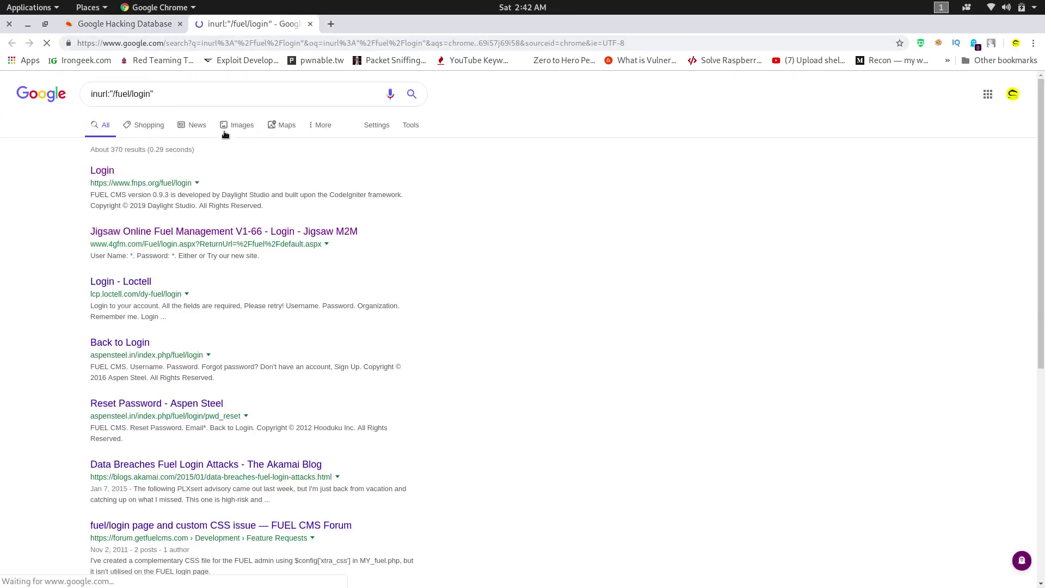
# Step: Replace "fuel" with "drupal" in the Google query and search inurl:"/drupal/login"
pyautogui.click(130, 94)
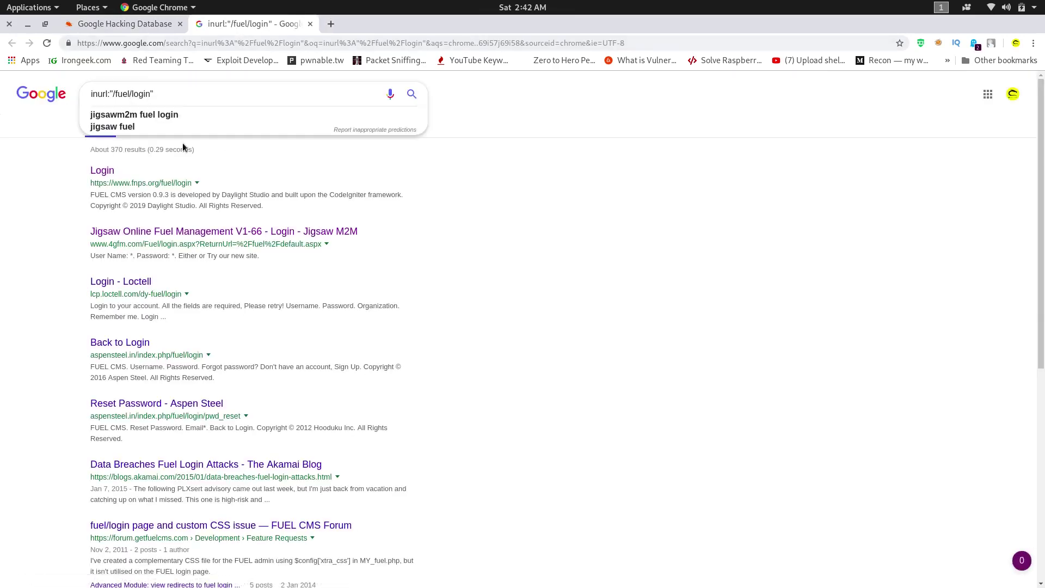
pyautogui.press('BackSpace')
pyautogui.press('BackSpace')
pyautogui.press('BackSpace')
pyautogui.press('BackSpace')
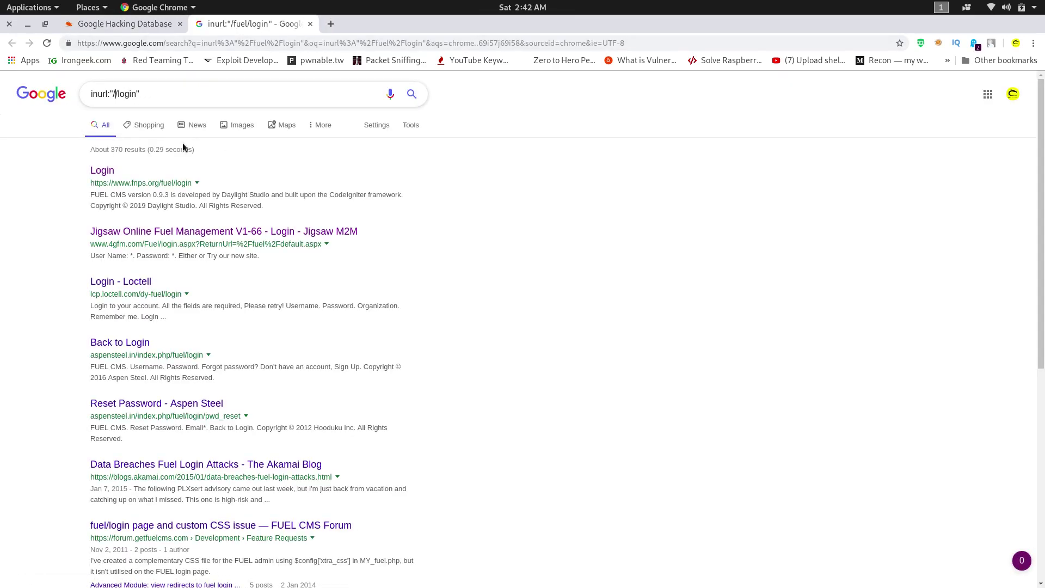
pyautogui.write('dru')
pyautogui.write('pal')
pyautogui.press('Return')
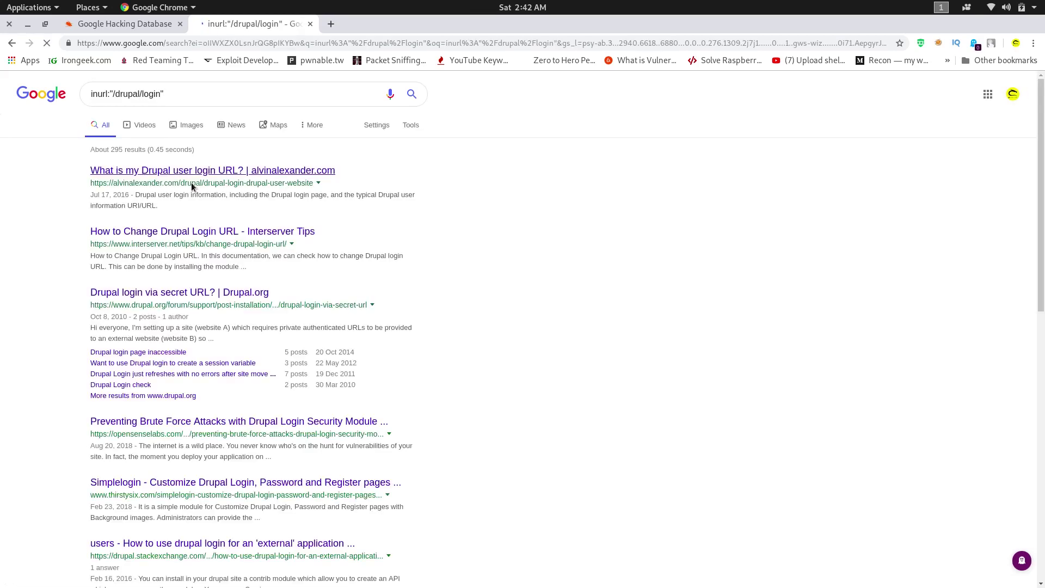
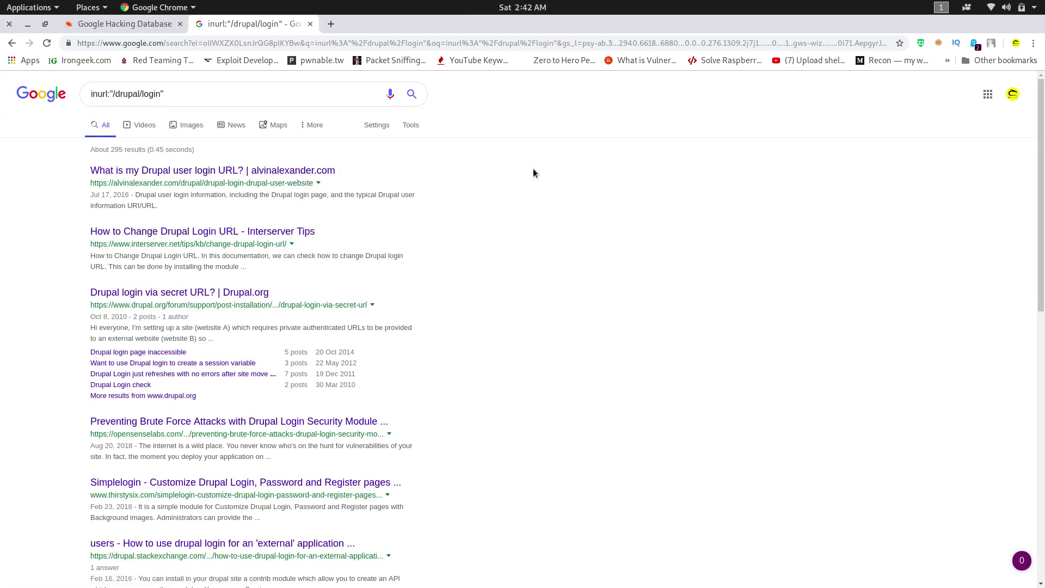
# Step: Capitalise drupal and re-run the search as inurl:"/Drupal/login"
pyautogui.scroll(-1, 398, 324)
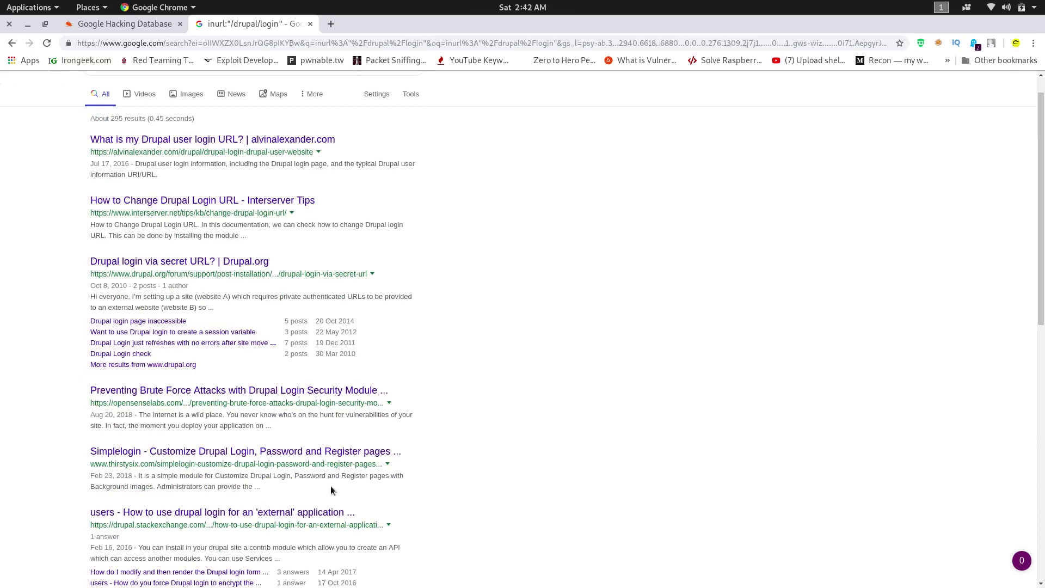
pyautogui.scroll(1, 332, 490)
pyautogui.scroll(-10, 276, 474)
pyautogui.scroll(11, 277, 475)
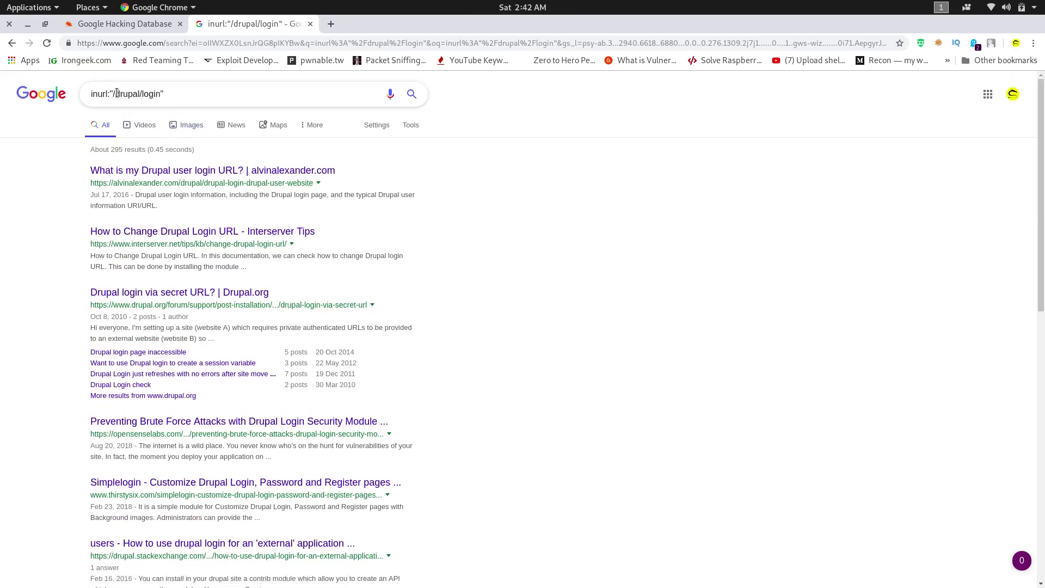
pyautogui.click(116, 93)
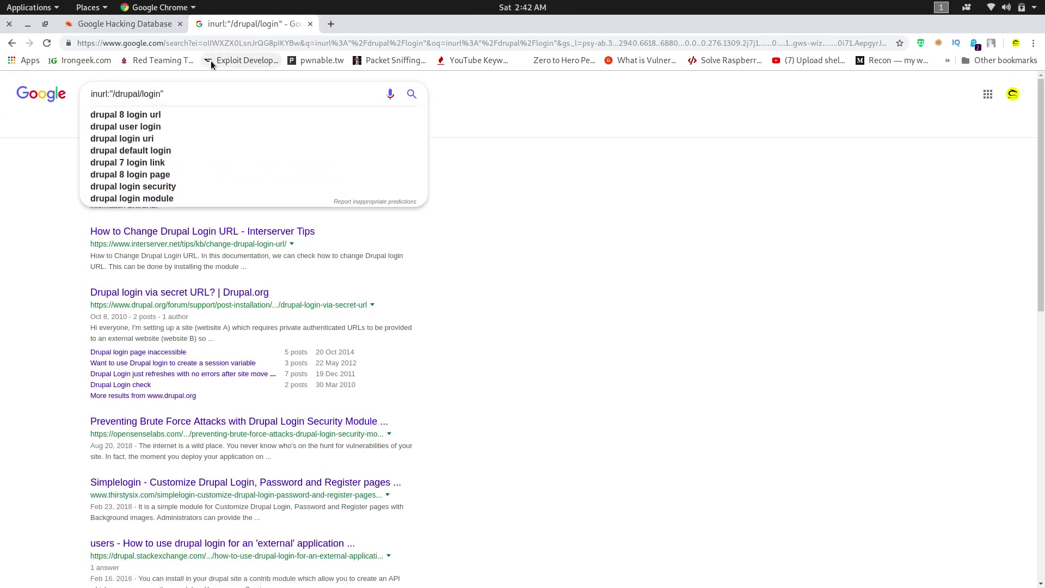
pyautogui.press('Delete')
pyautogui.write('D')
pyautogui.press('Return')
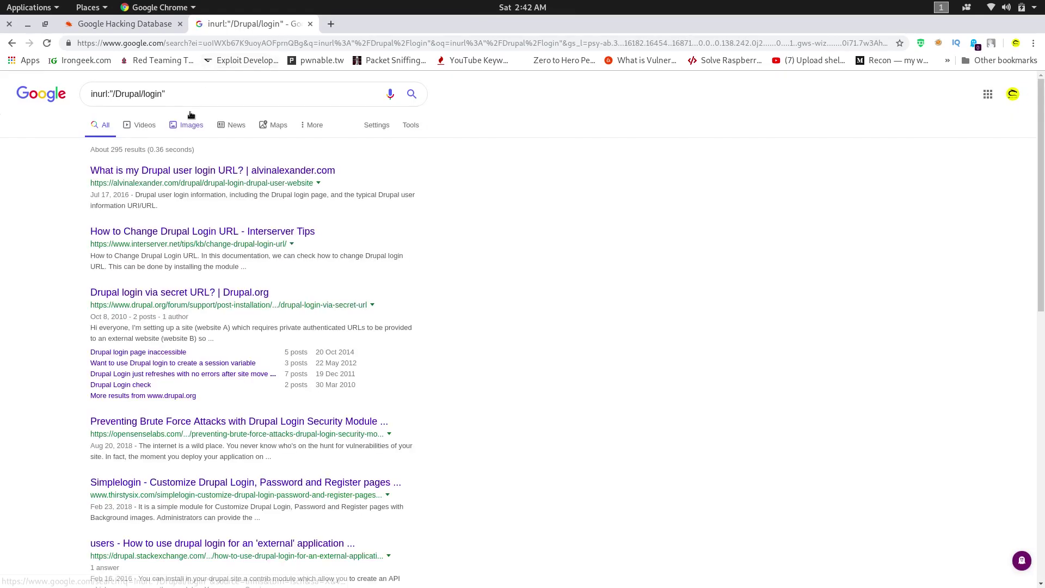
# Step: Replace Drupal with wordpress so the query reads inurl:"/wordpress/login"
pyautogui.click(121, 101)
pyautogui.press('BackSpace')
pyautogui.press('Delete')
pyautogui.press('Delete')
pyautogui.press('Delete')
pyautogui.press('Delete')
pyautogui.press('Delete')
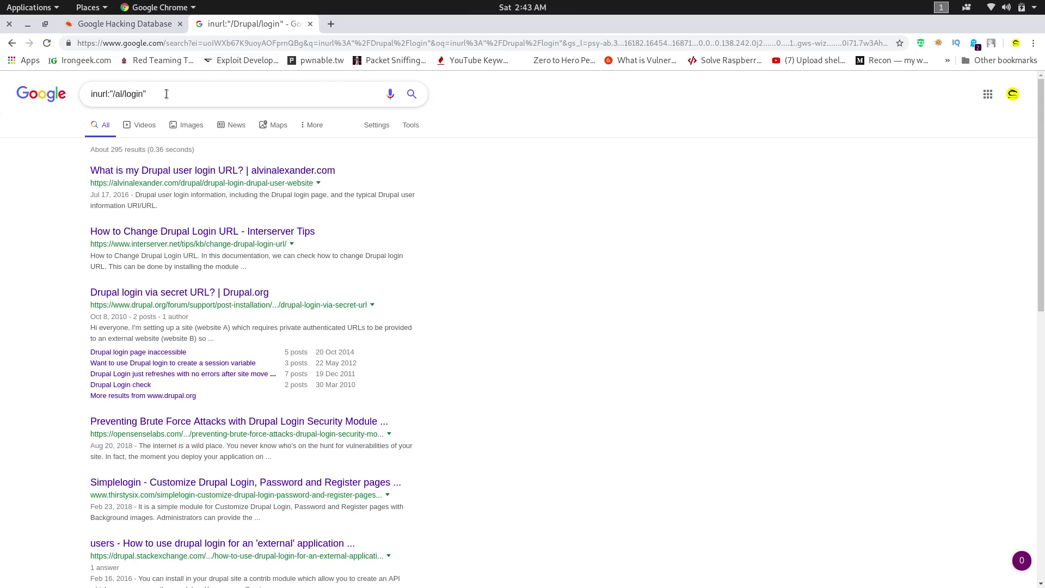
pyautogui.write('wordpress')
# Step: Search inurl:"/wordpress/login" and pass the reCAPTCHA check to see about 8,760 results
pyautogui.press('Return')
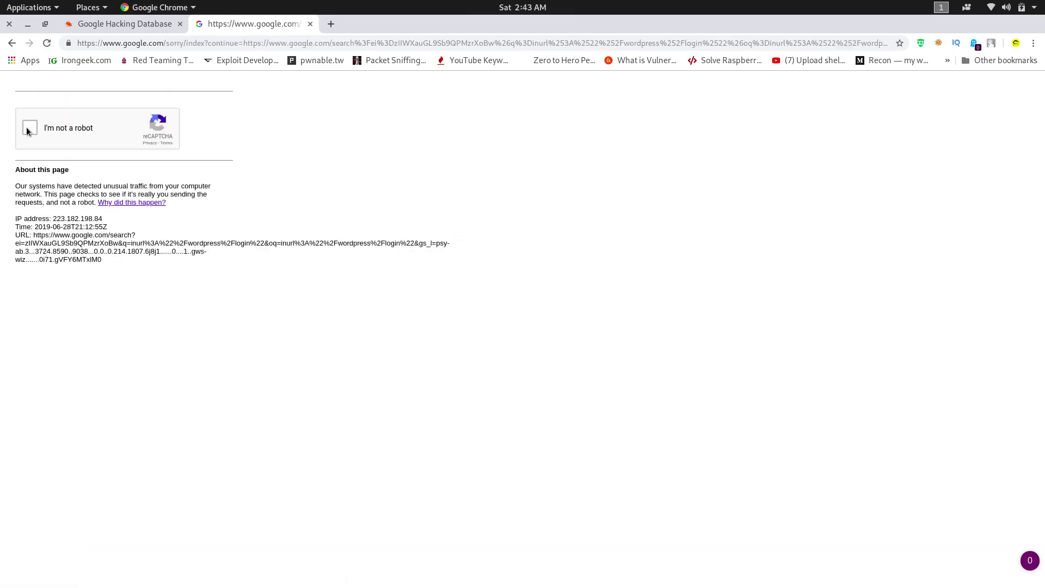
pyautogui.click(29, 129)
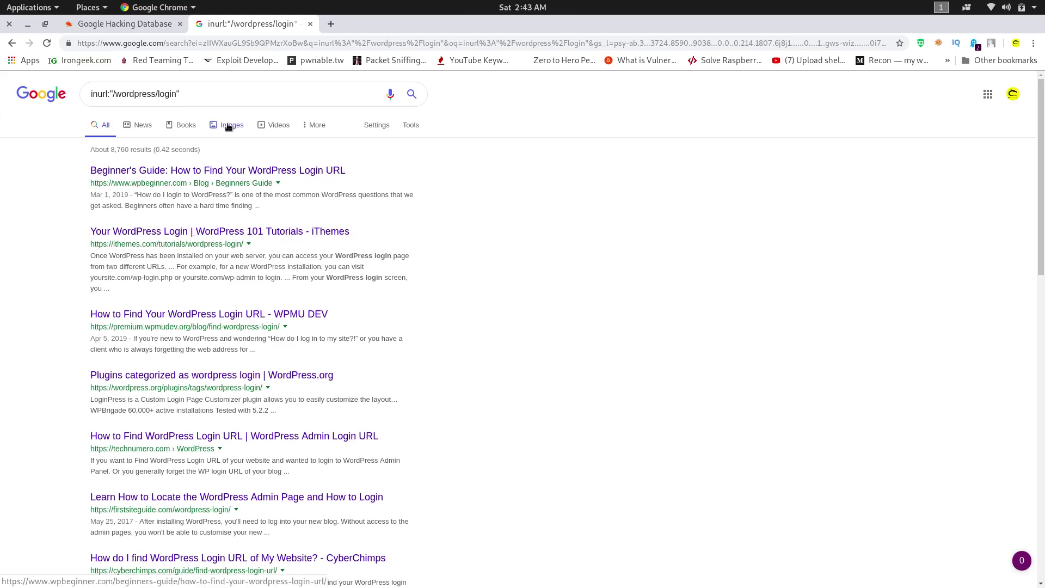
# Step: Trim the query, then close the Google results tab to return to the Google Hacking Database list
pyautogui.click(196, 94)
pyautogui.press('BackSpace')
pyautogui.press('BackSpace')
pyautogui.press('BackSpace')
pyautogui.press('BackSpace')
pyautogui.press('BackSpace')
pyautogui.press('BackSpace')
pyautogui.press('BackSpace')
pyautogui.press('BackSpace')
pyautogui.press('BackSpace')
pyautogui.press('BackSpace')
pyautogui.press('BackSpace')
pyautogui.press('BackSpace')
pyautogui.press('BackSpace')
pyautogui.press('BackSpace')
pyautogui.press('BackSpace')
pyautogui.press('BackSpace')
pyautogui.press('BackSpace')
pyautogui.press('BackSpace')
pyautogui.press('BackSpace')
pyautogui.press('BackSpace')
pyautogui.press('BackSpace')
pyautogui.press('BackSpace')
pyautogui.press('BackSpace')
pyautogui.press('BackSpace')
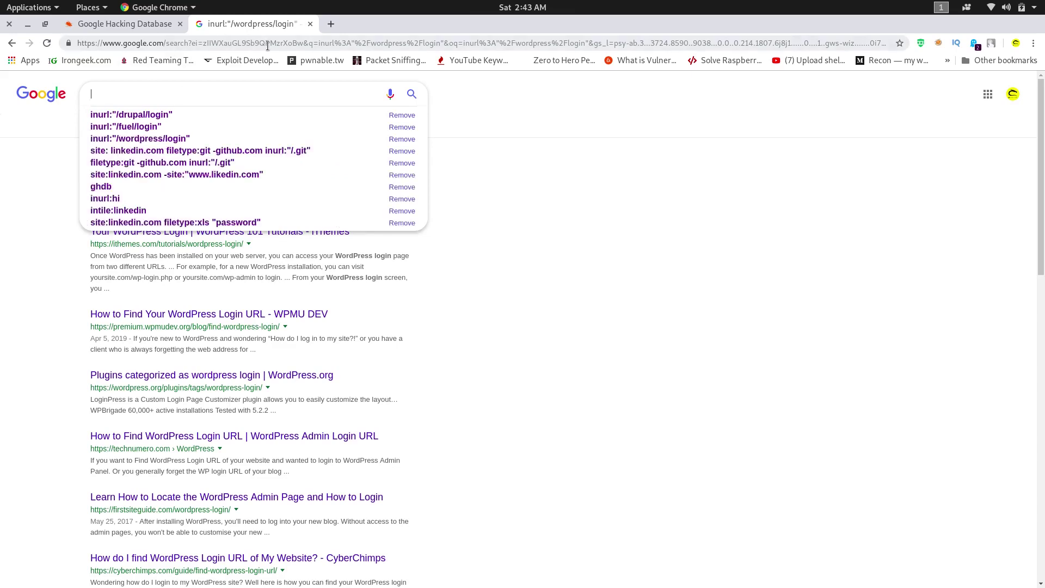
pyautogui.click(310, 24)
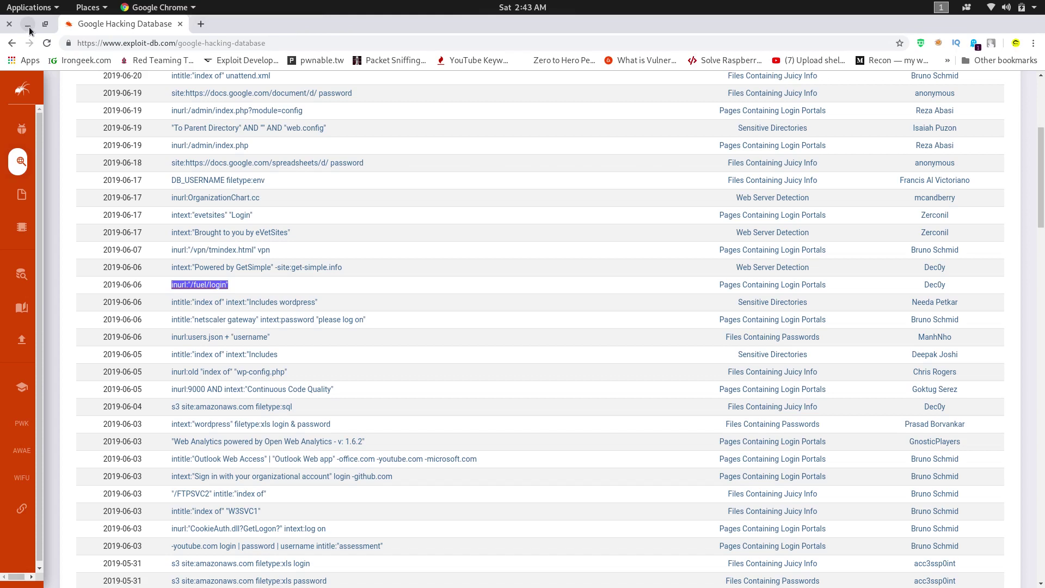
pyautogui.scroll(5, 217, 216)
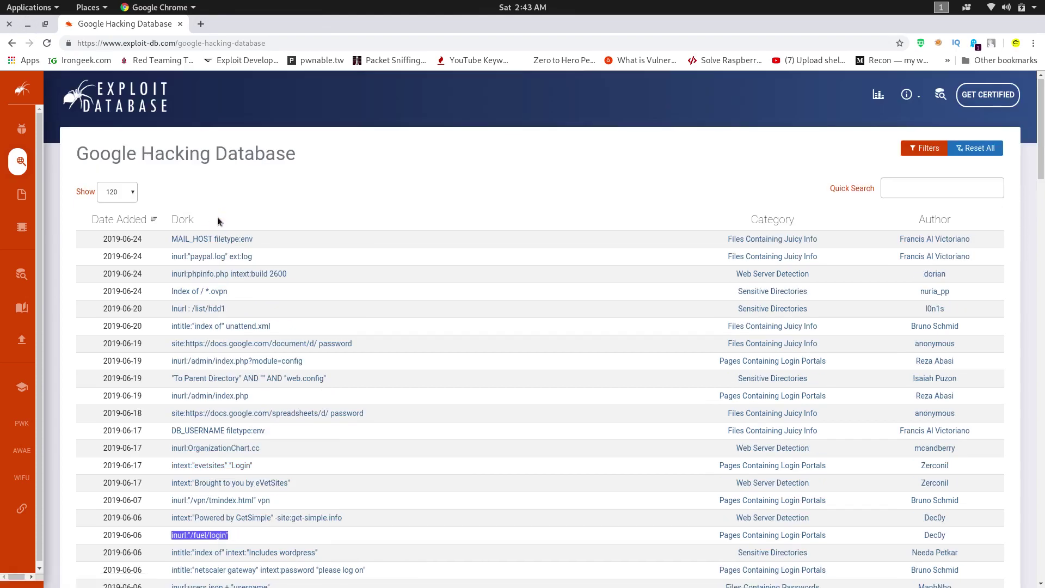
pyautogui.scroll(-2, 218, 216)
pyautogui.scroll(-20, 217, 217)
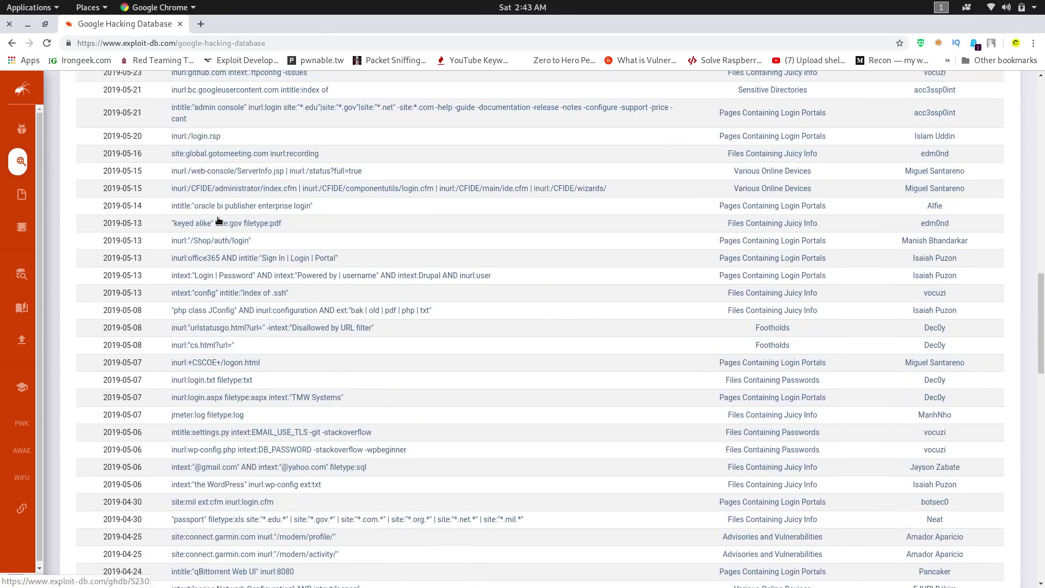
pyautogui.scroll(-15, 218, 217)
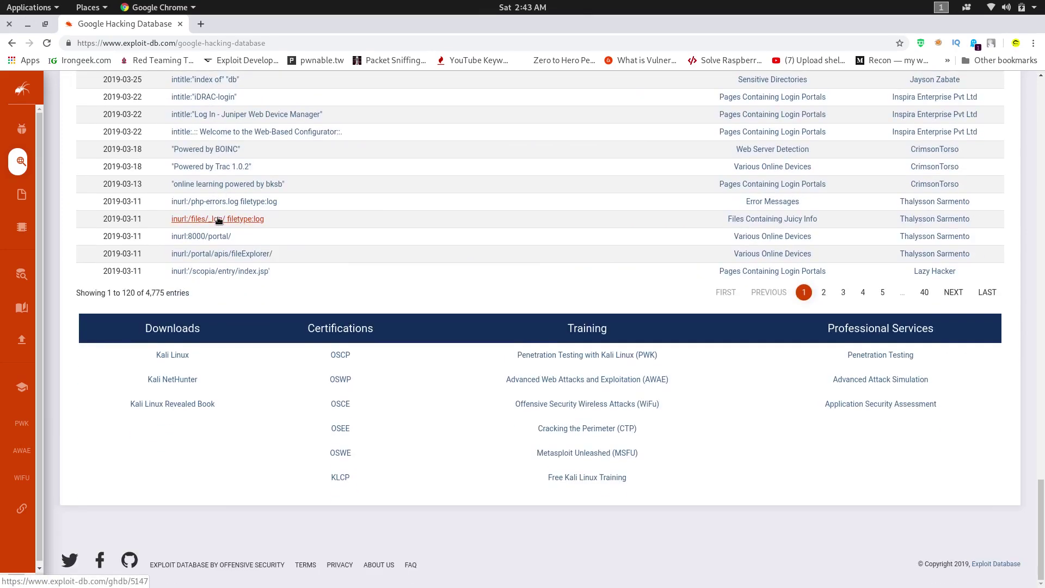
pyautogui.scroll(18, 217, 219)
pyautogui.scroll(15, 219, 220)
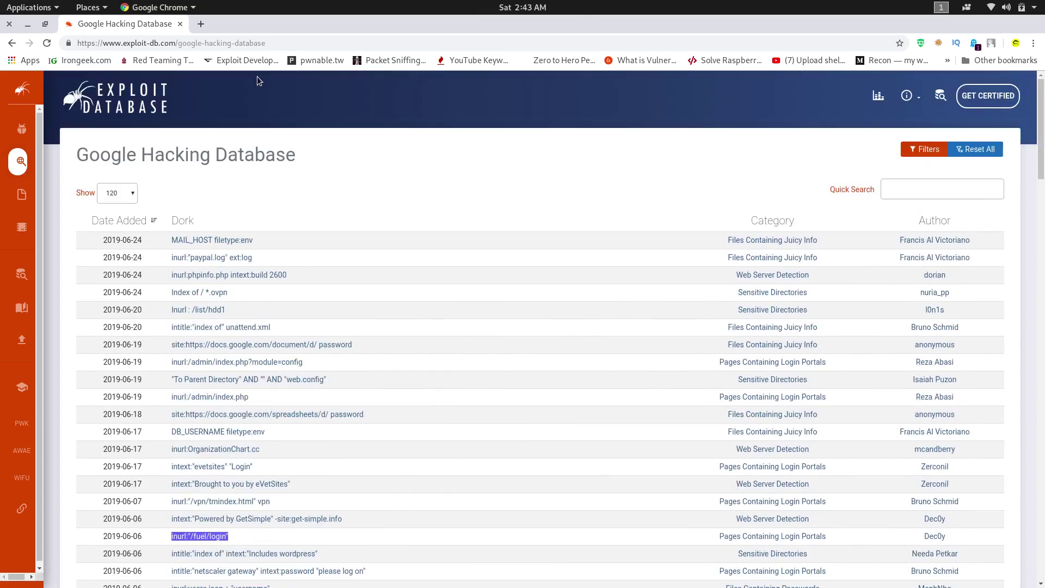
pyautogui.click(298, 174)
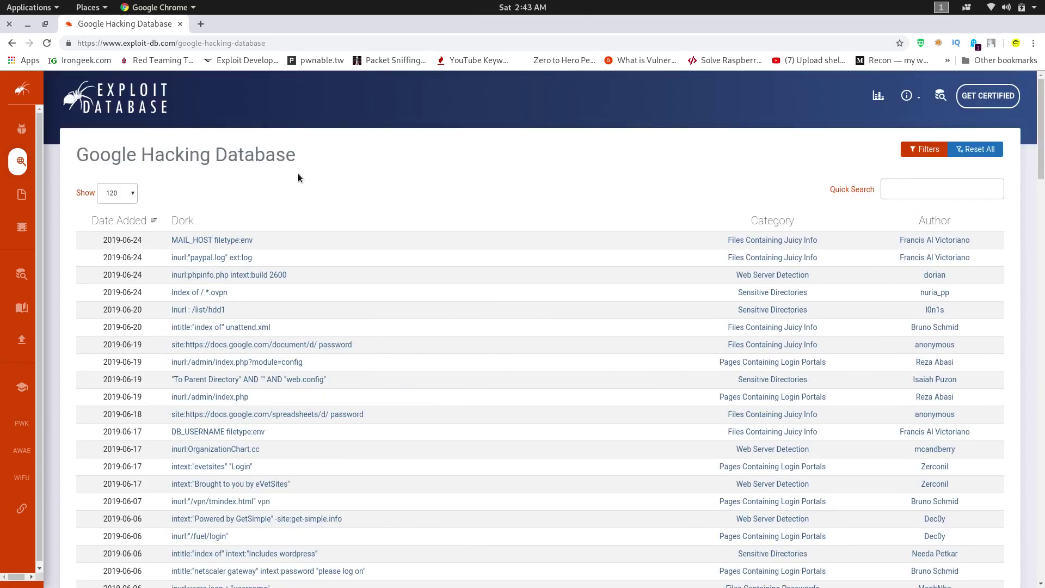